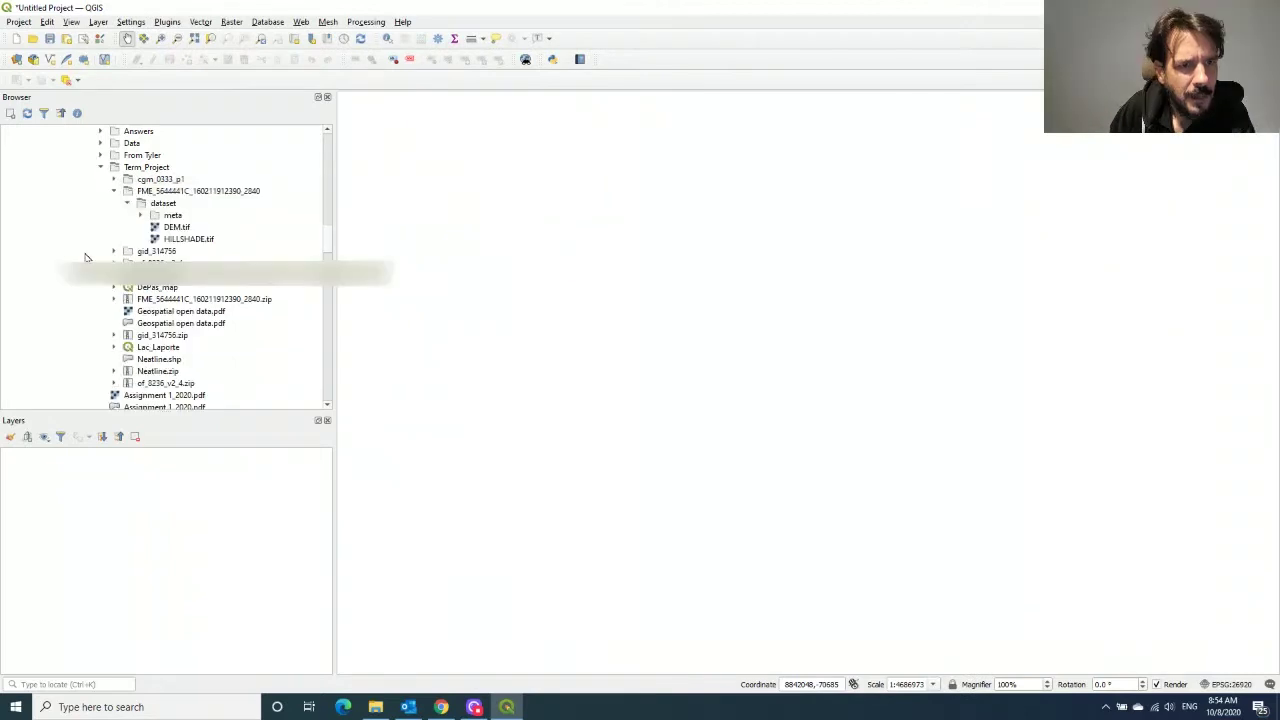
# - Add Neatline.shp from the Border folder of gid_314756's SHP CartoElements data to the map
pyautogui.click(114, 251)
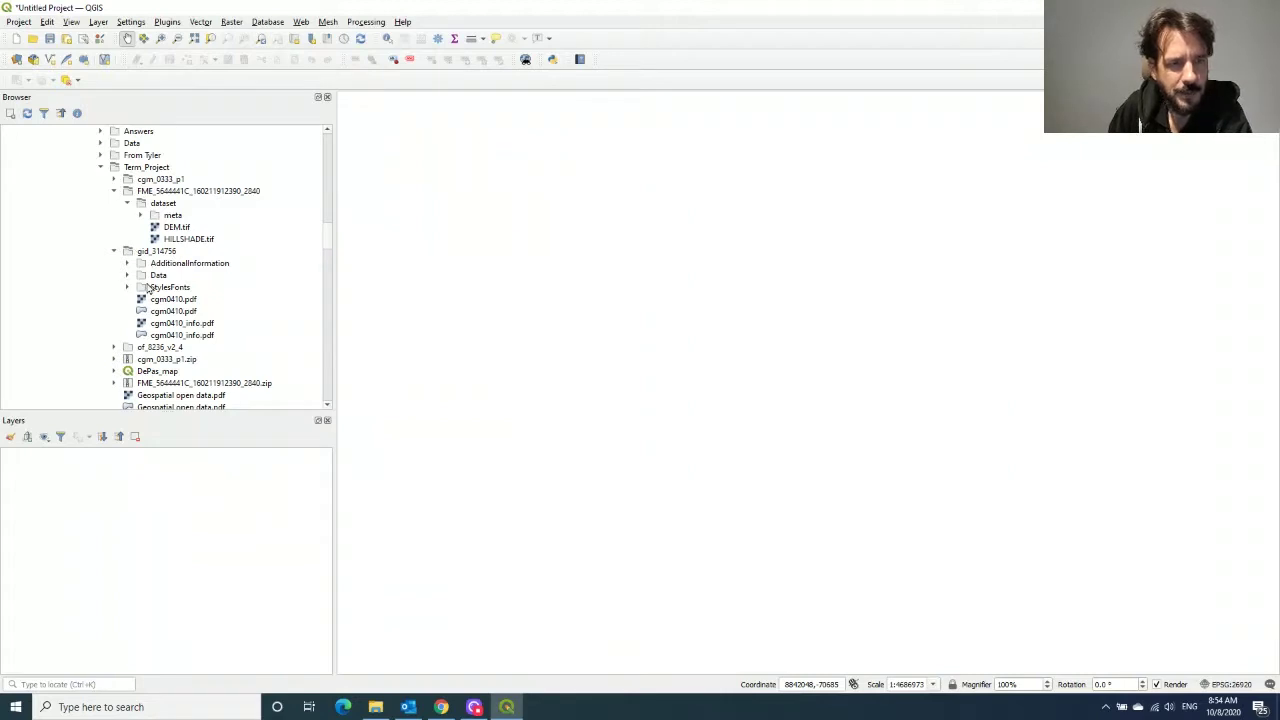
pyautogui.scroll(-1, 153, 286)
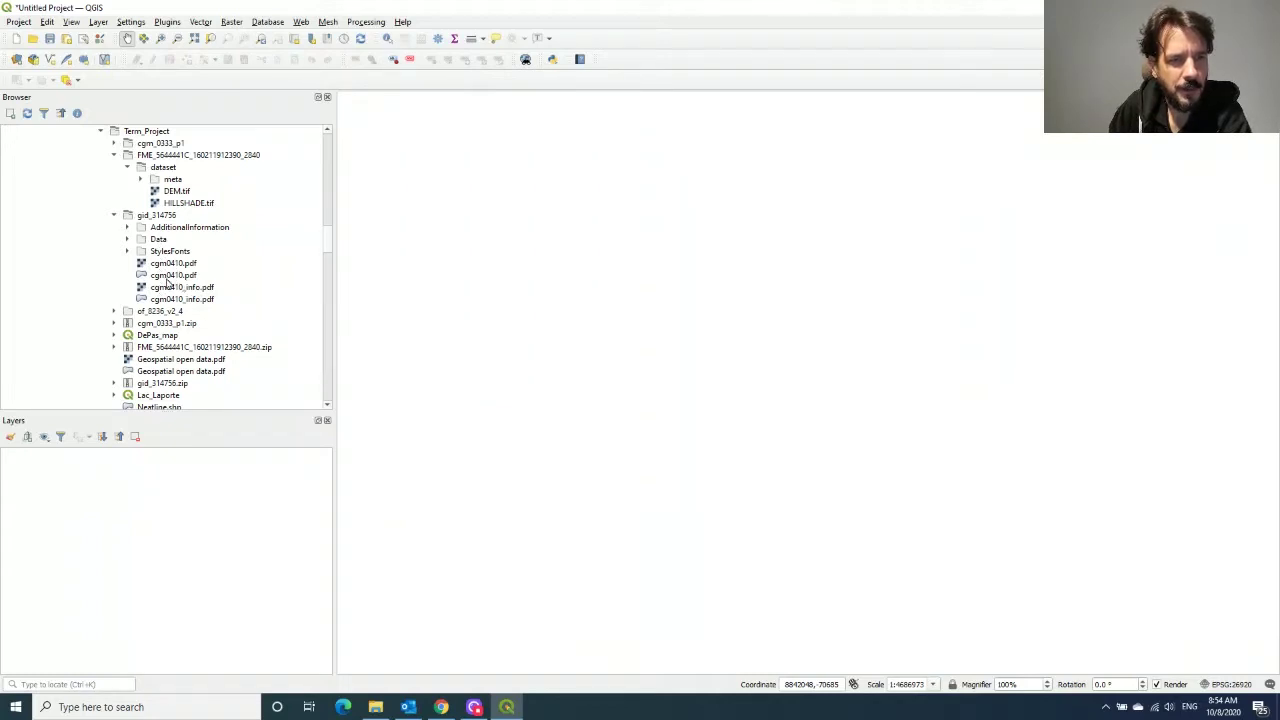
pyautogui.moveTo(170, 262); pyautogui.dragTo(305, 260)
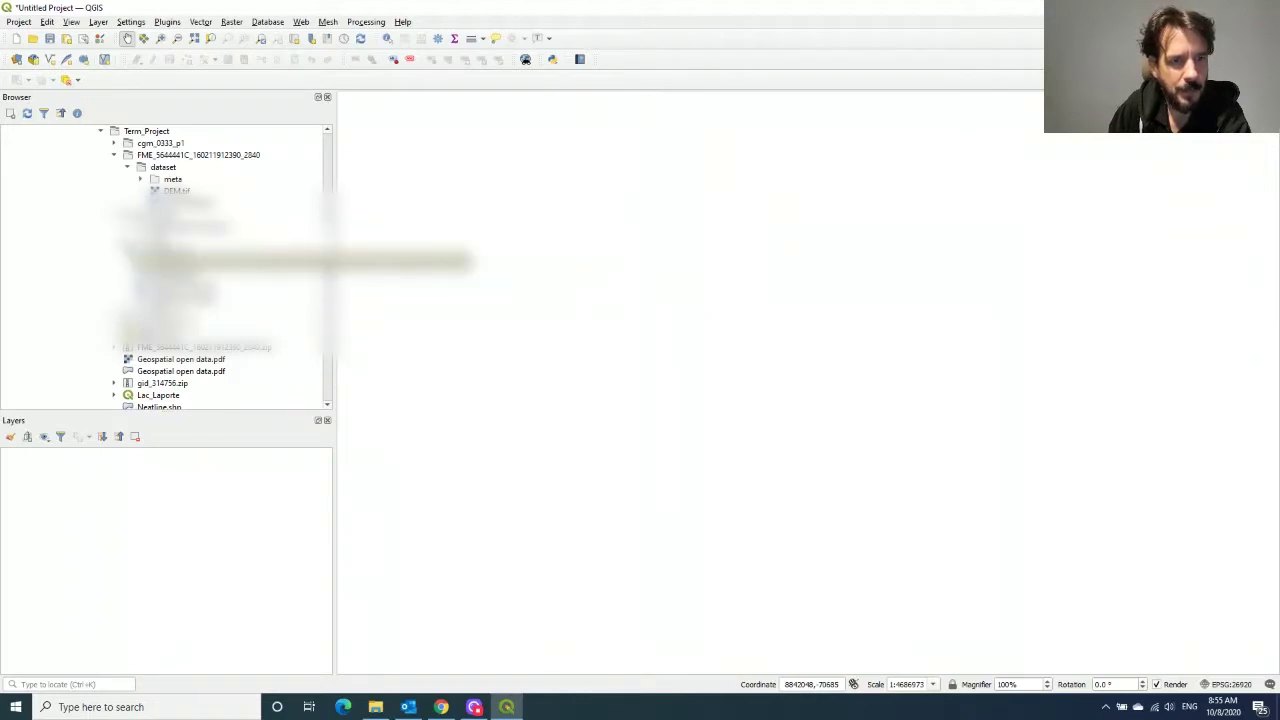
pyautogui.click(127, 240)
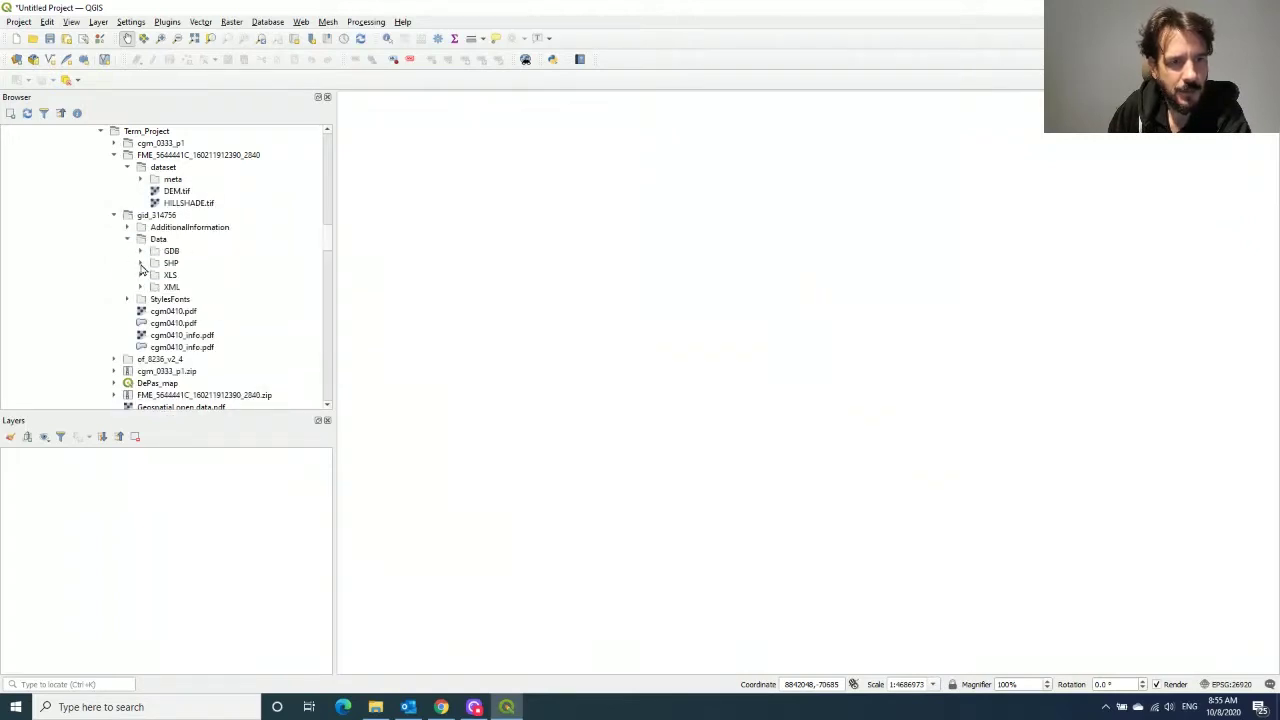
pyautogui.click(141, 263)
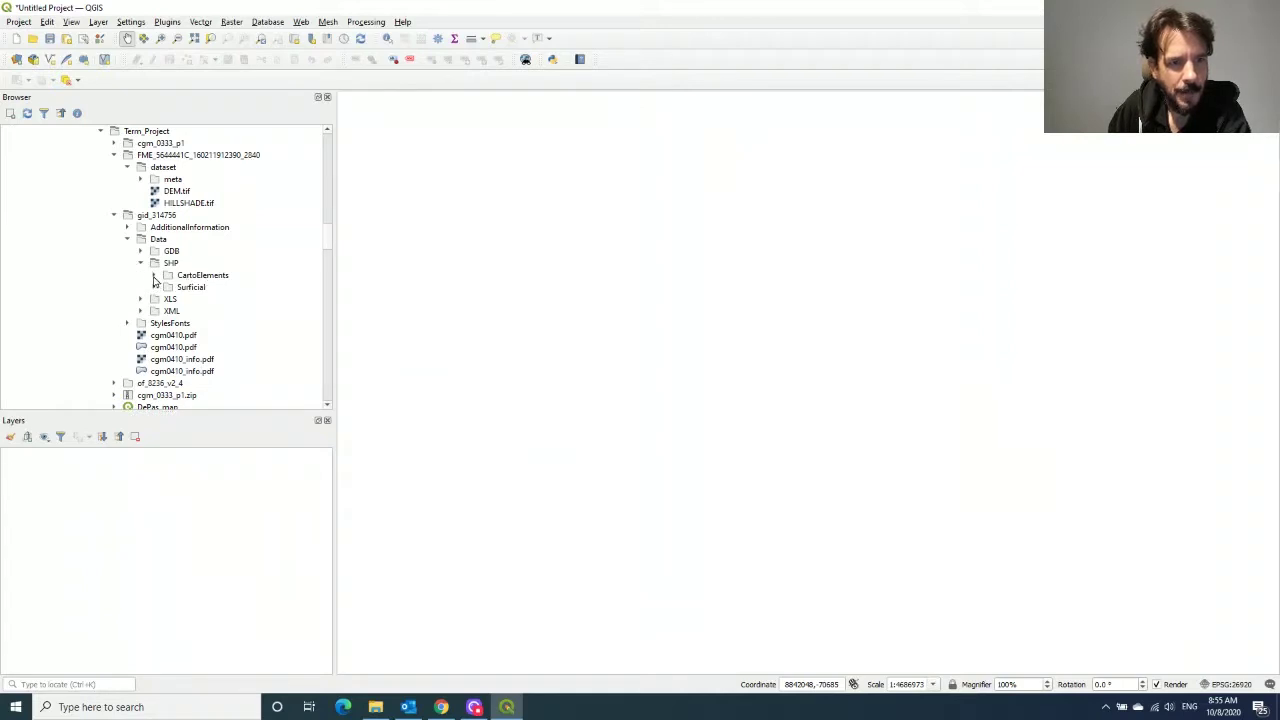
pyautogui.click(155, 276)
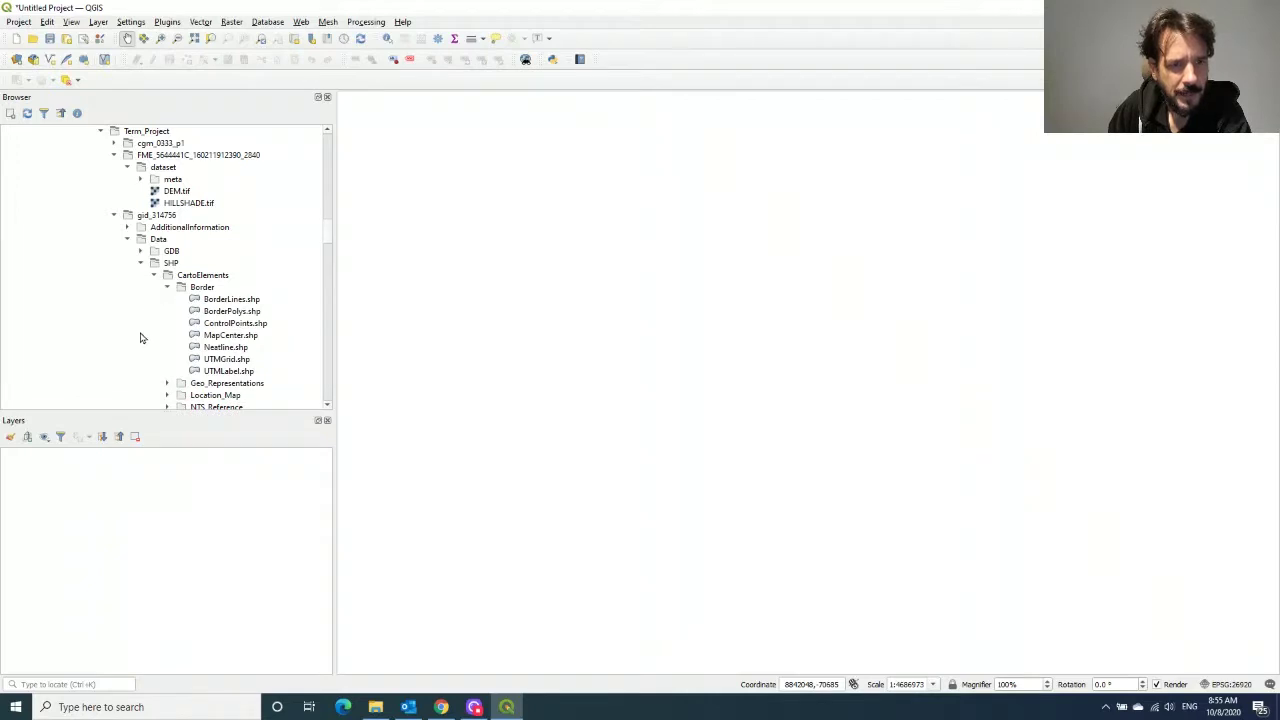
pyautogui.click(218, 349)
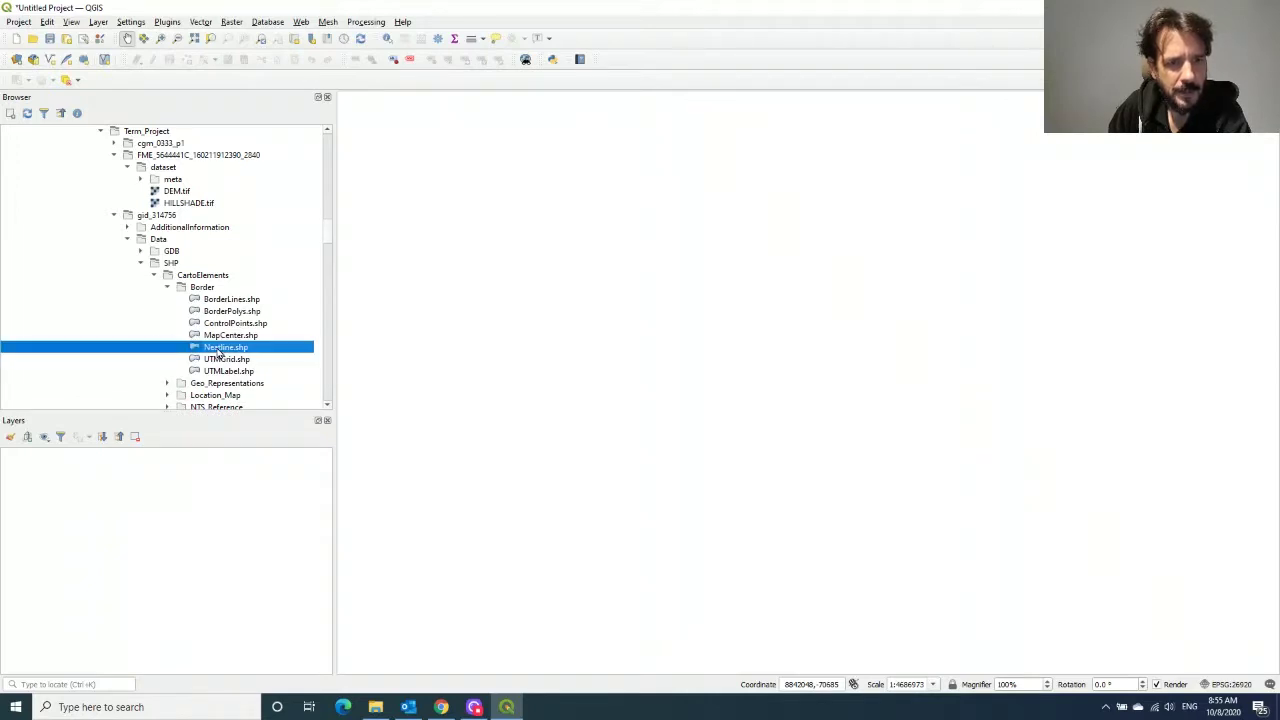
pyautogui.moveTo(218, 352); pyautogui.dragTo(663, 346)
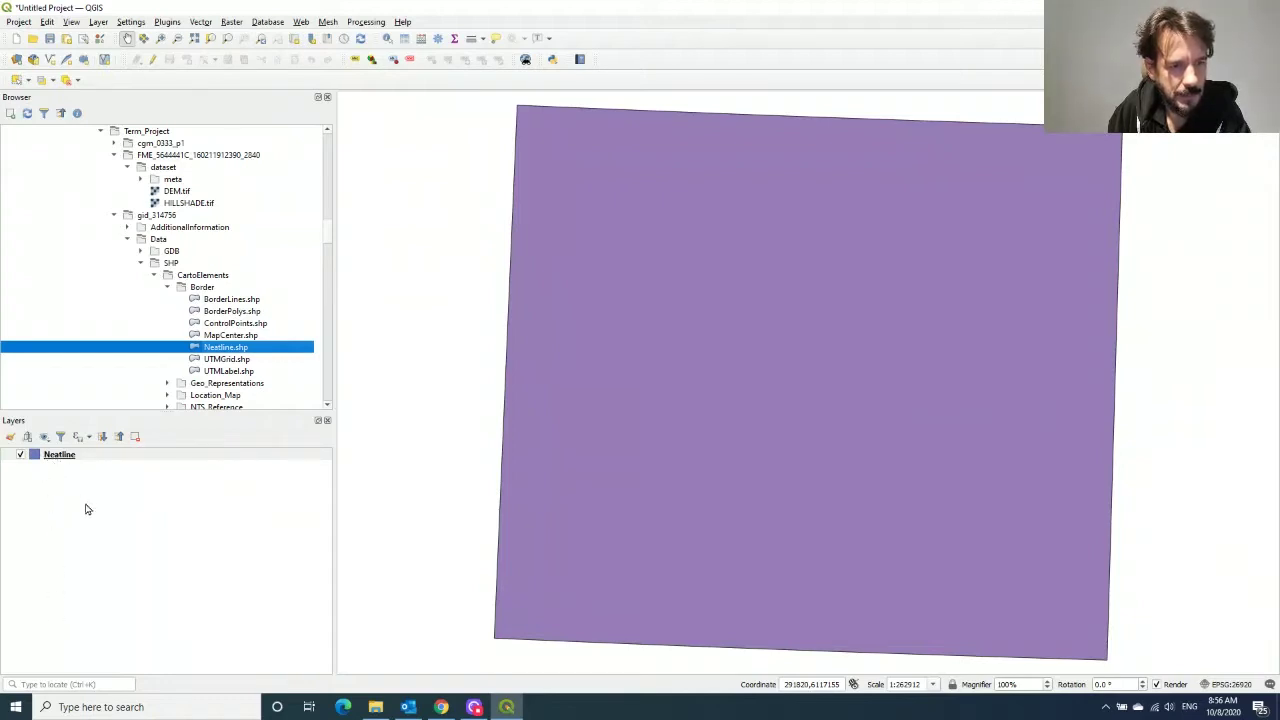
# - Change the Neatline layer's symbol layer type from simple fill to Outline: Simple line
pyautogui.rightClick(59, 460)
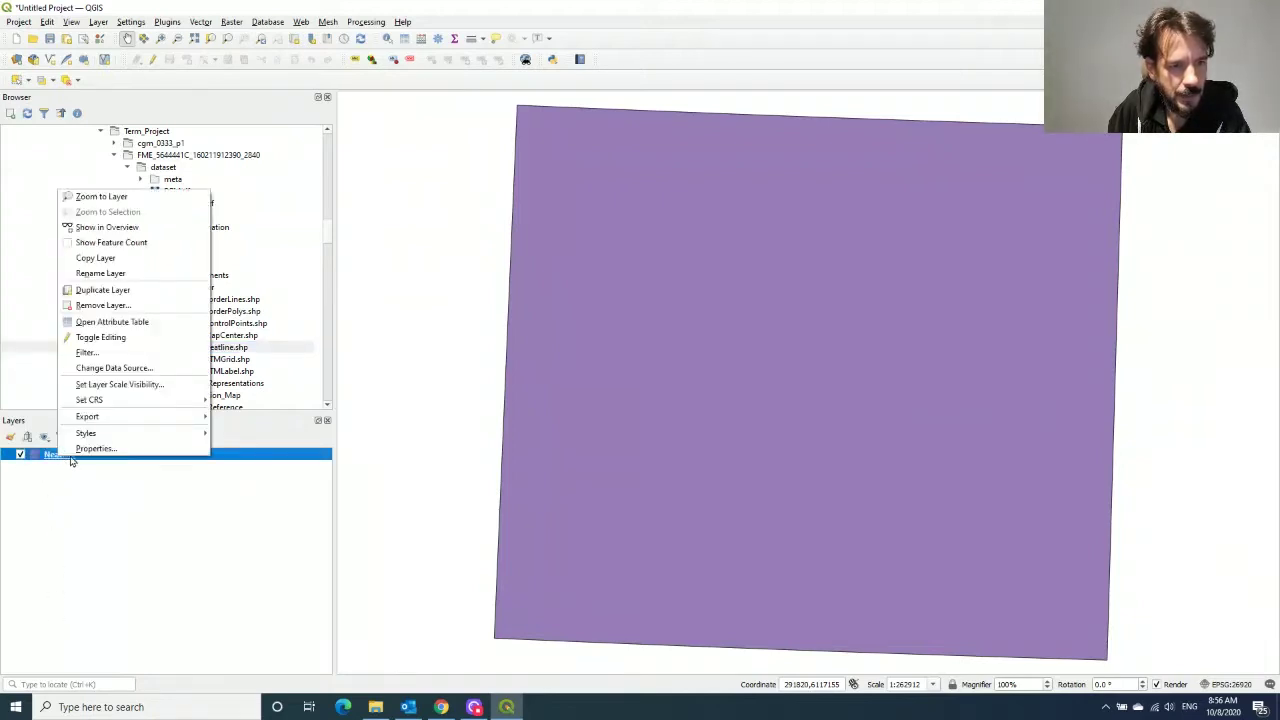
pyautogui.click(90, 446)
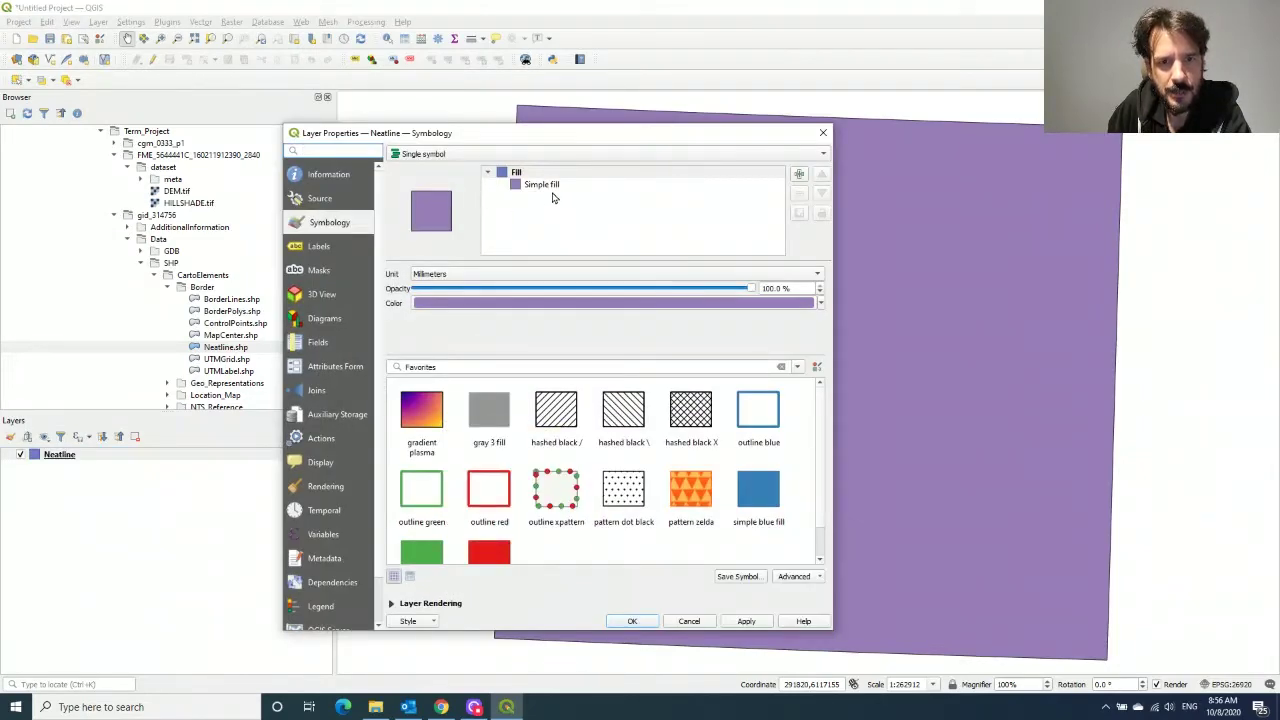
pyautogui.click(545, 185)
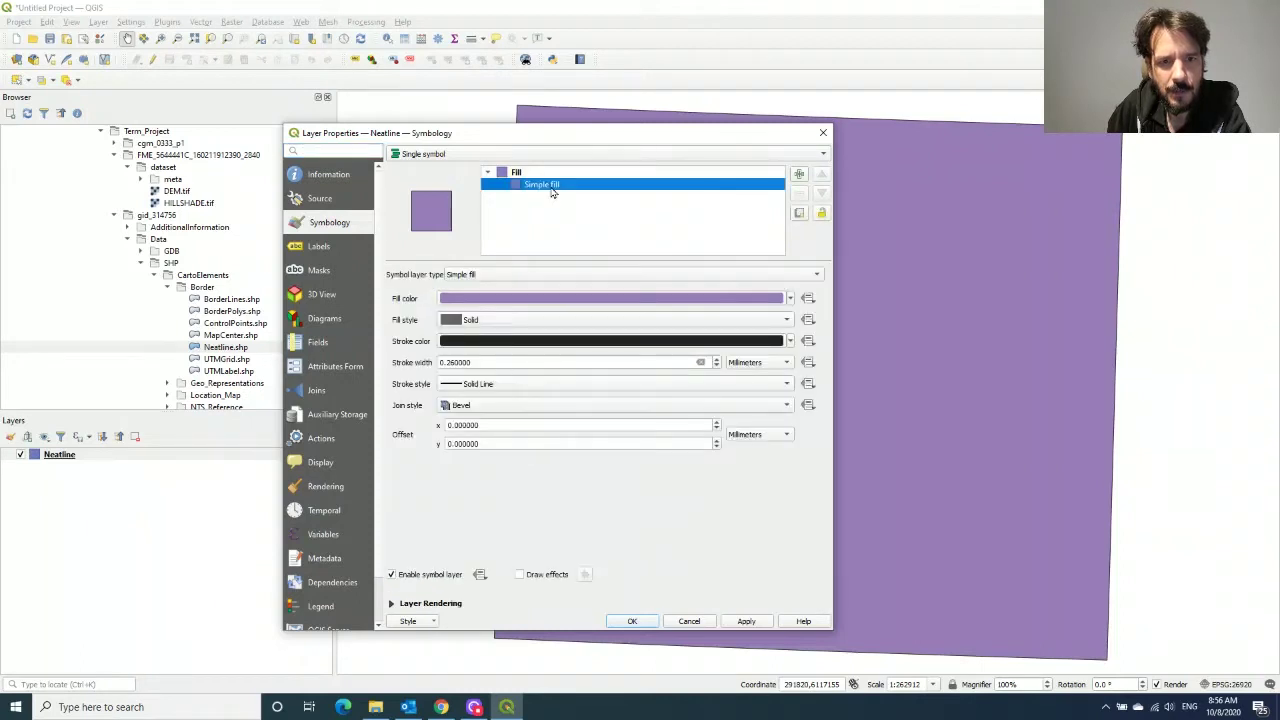
pyautogui.click(553, 276)
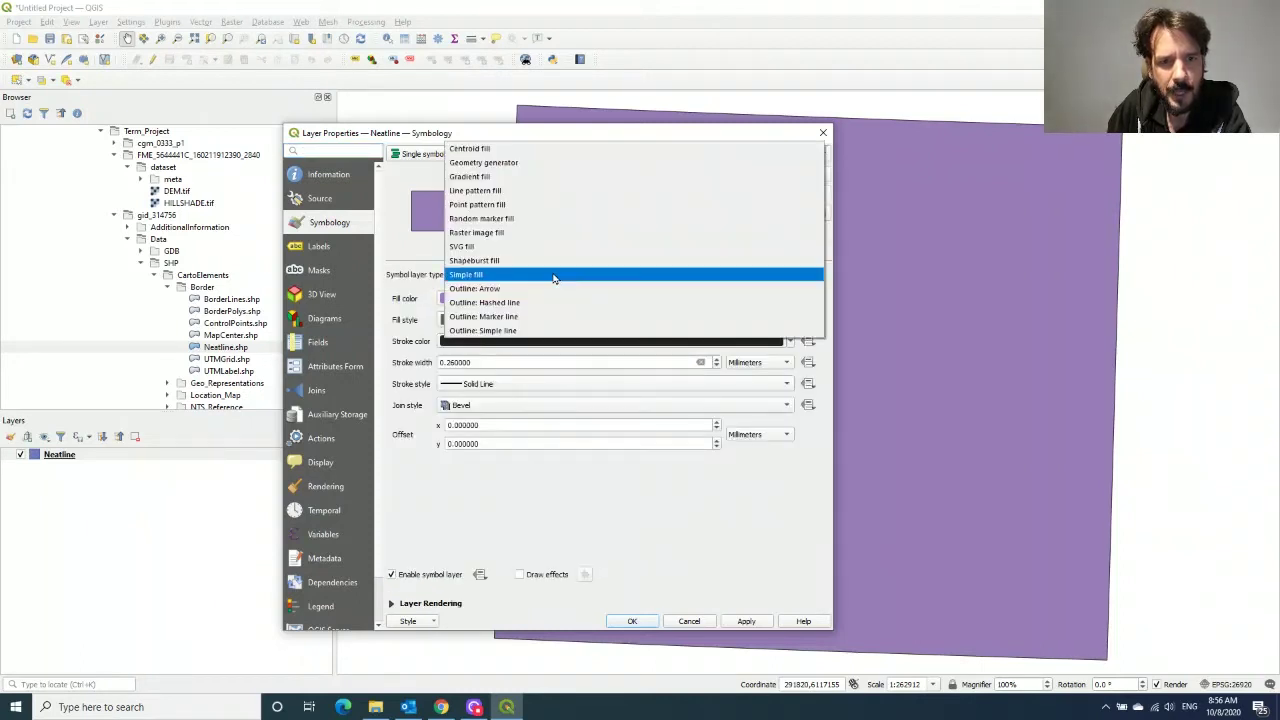
pyautogui.click(503, 410)
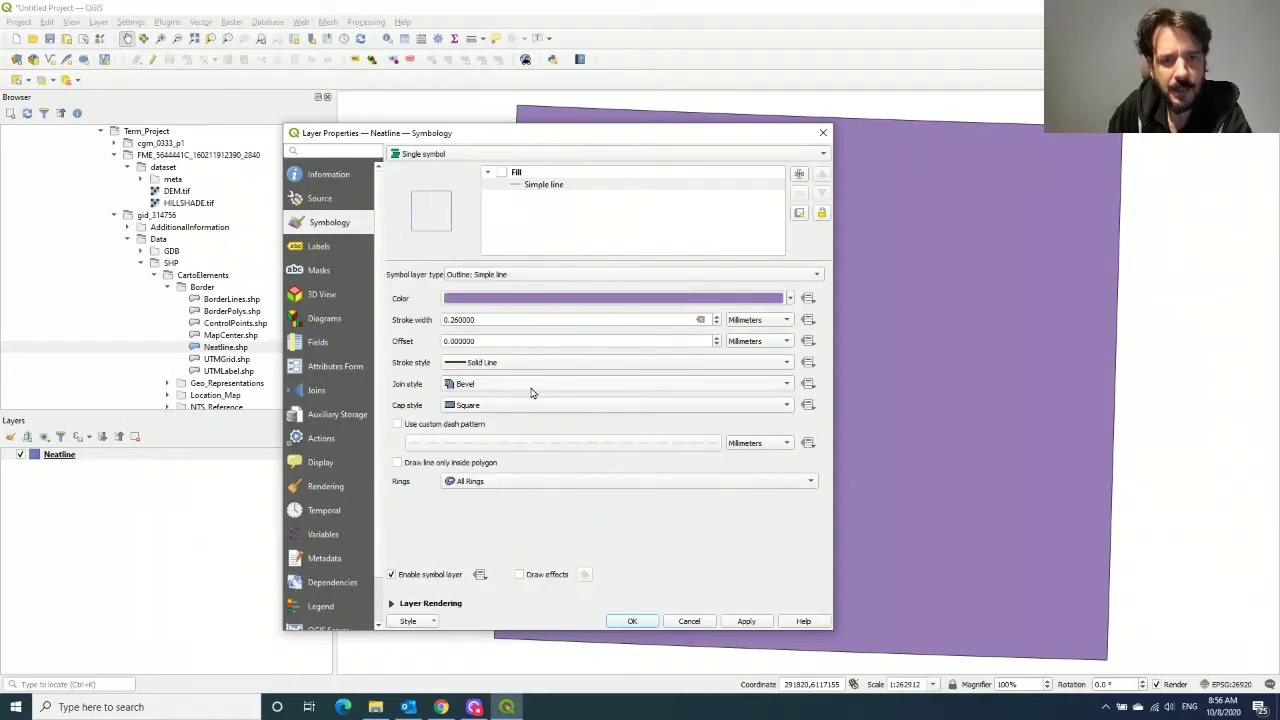
# - Make the Neatline outline black with a 0.46 mm stroke width and apply the layer styling
pyautogui.click(565, 303)
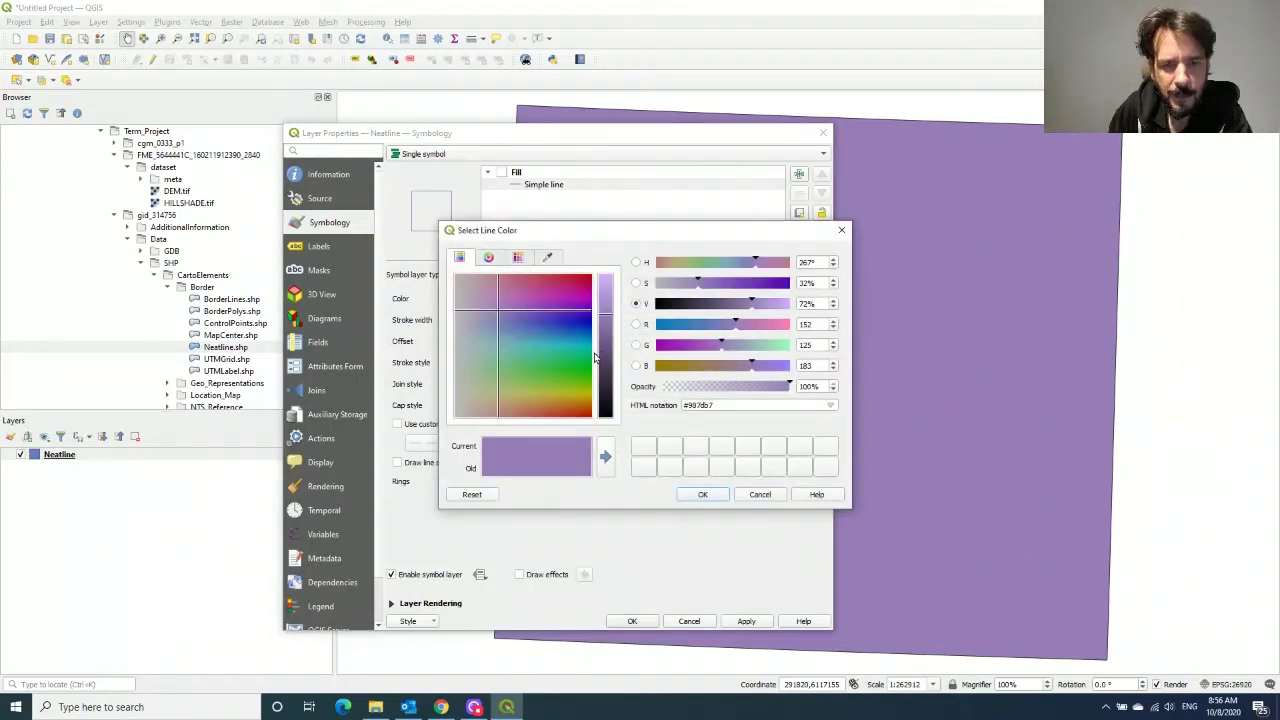
pyautogui.moveTo(611, 321); pyautogui.dragTo(608, 462)
pyautogui.click(703, 494)
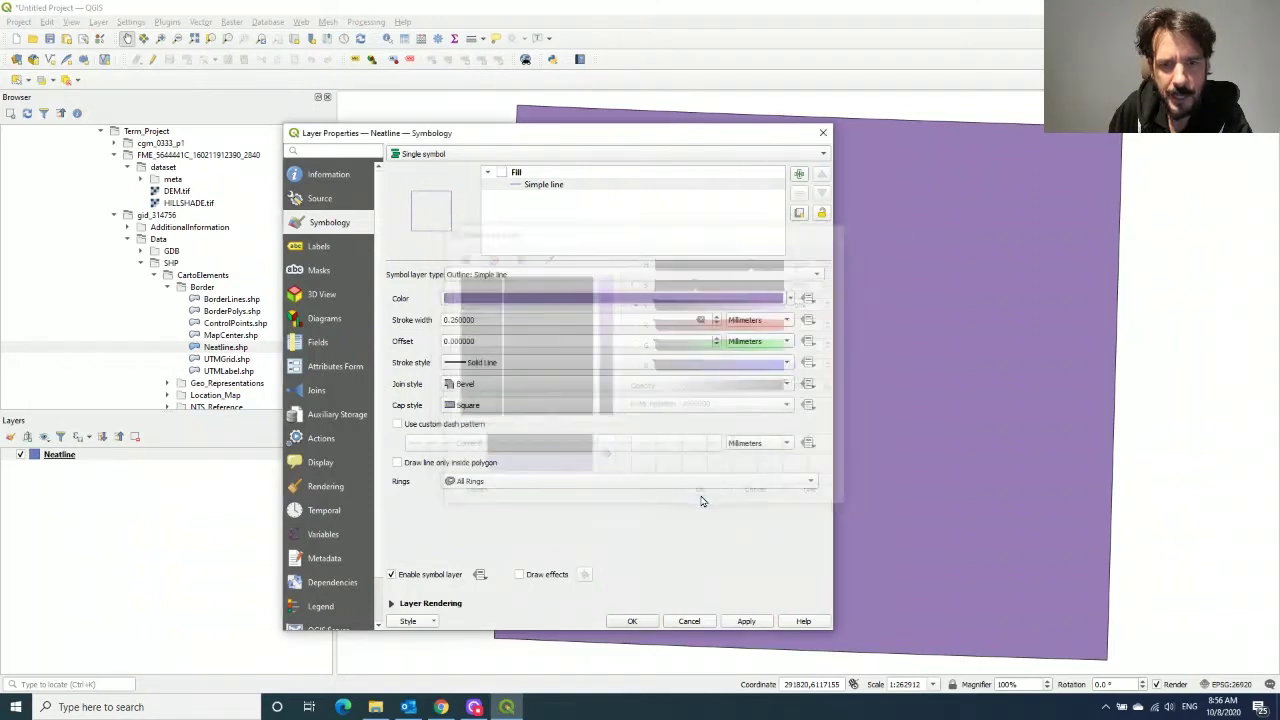
pyautogui.click(716, 317)
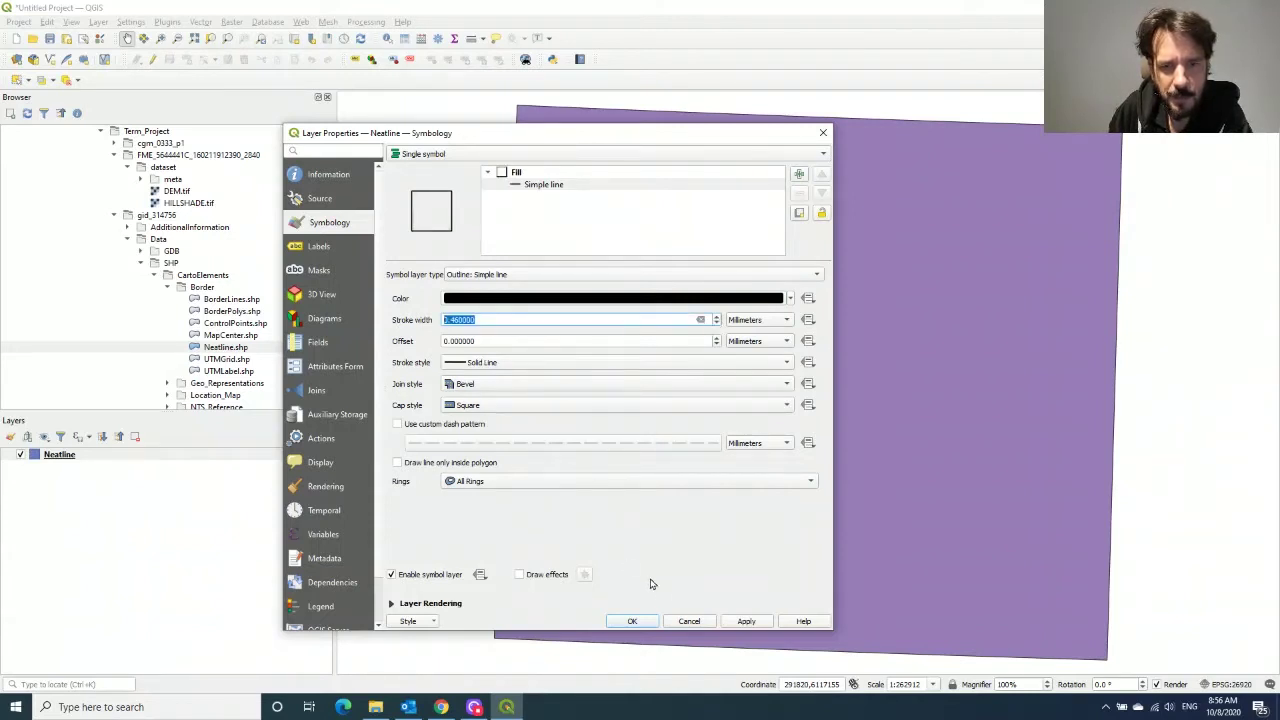
pyautogui.click(635, 621)
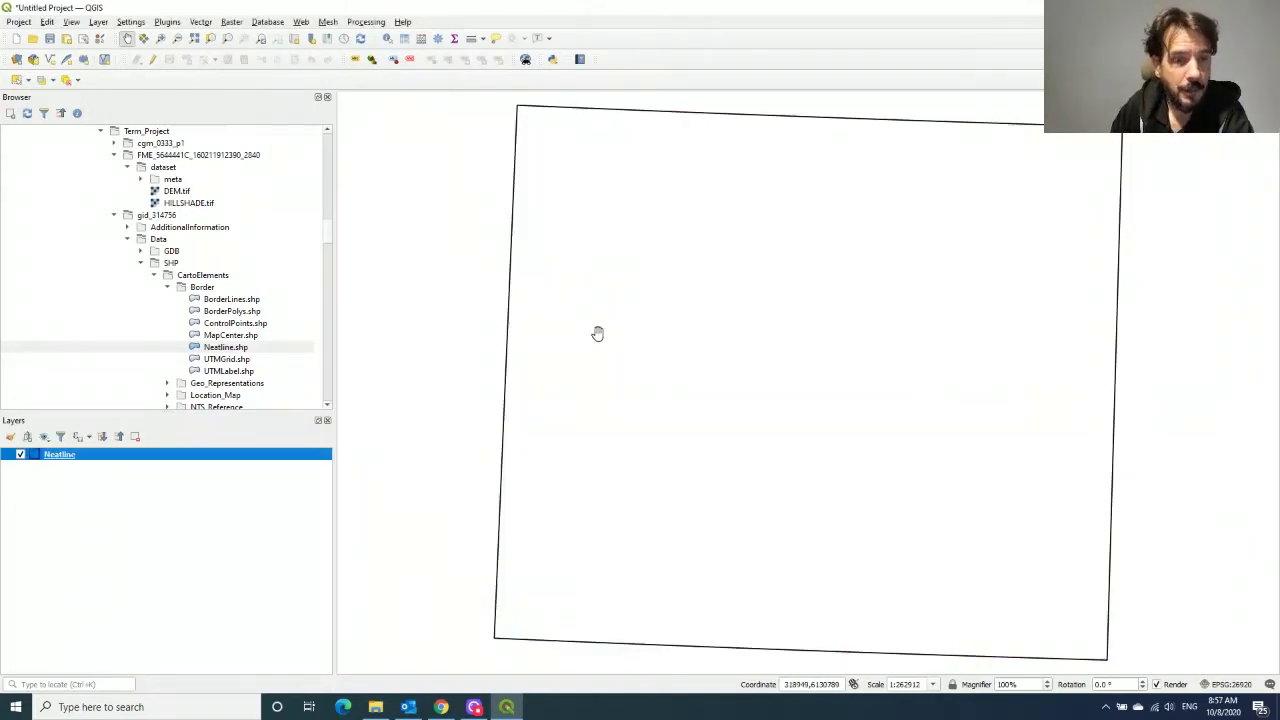
# - Add waterbody_A.shp from the TopoBase_50K folder to the map
pyautogui.scroll(-1, 168, 322)
pyautogui.moveTo(166, 322)
pyautogui.mouseDown()
pyautogui.moveTo(640, 334)
pyautogui.moveTo(635, 290)
pyautogui.moveTo(600, 275)
pyautogui.moveTo(170, 254)
pyautogui.moveTo(648, 283)
pyautogui.moveTo(125, 302)
pyautogui.moveTo(122, 322)
pyautogui.mouseUp()
pyautogui.click(168, 252)
pyautogui.click(168, 300)
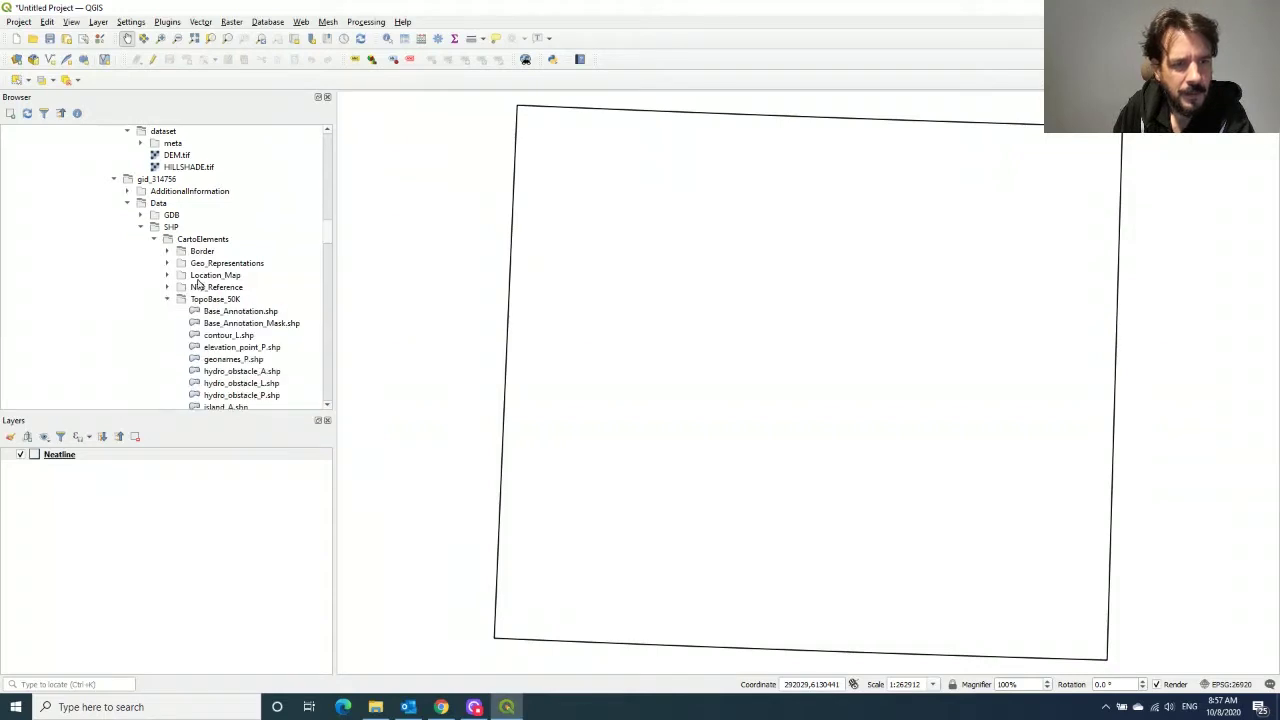
pyautogui.scroll(-4, 250, 330)
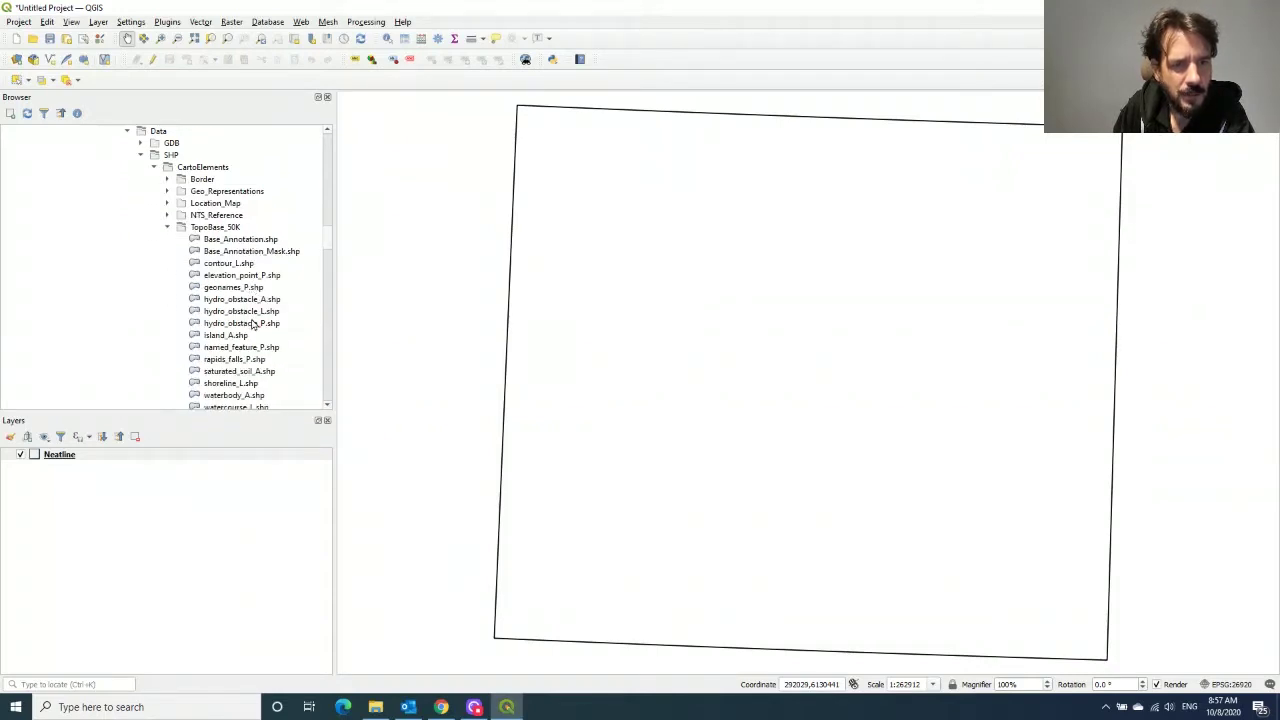
pyautogui.moveTo(222, 326); pyautogui.dragTo(734, 372)
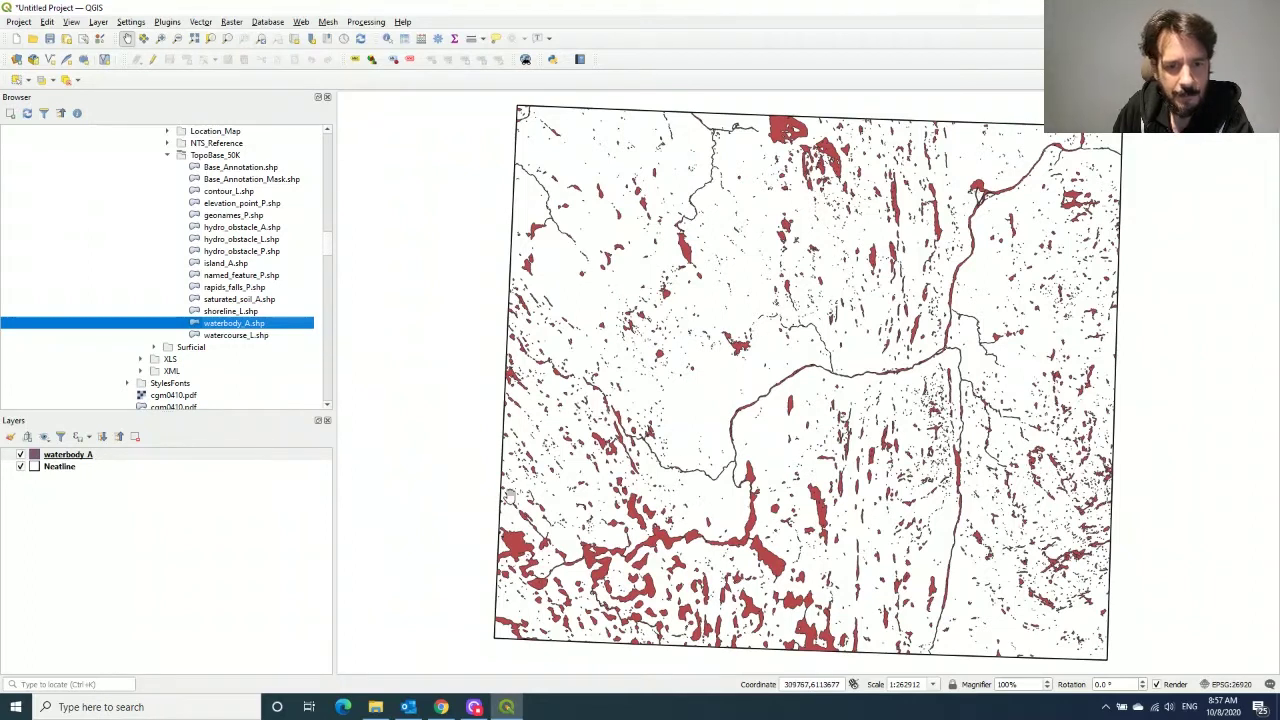
# - Set the waterbody_A layer's fill colour to bright turquoise (#32e7de) and apply it
pyautogui.rightClick(35, 460)
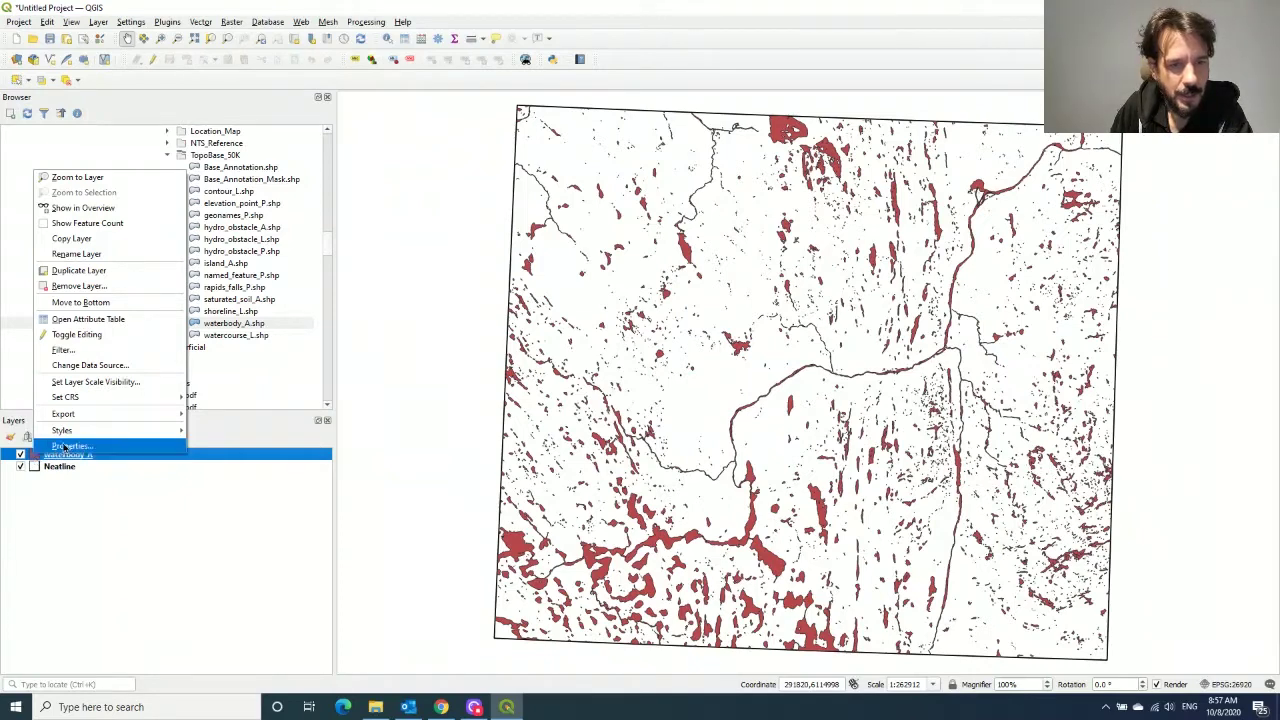
pyautogui.click(250, 435)
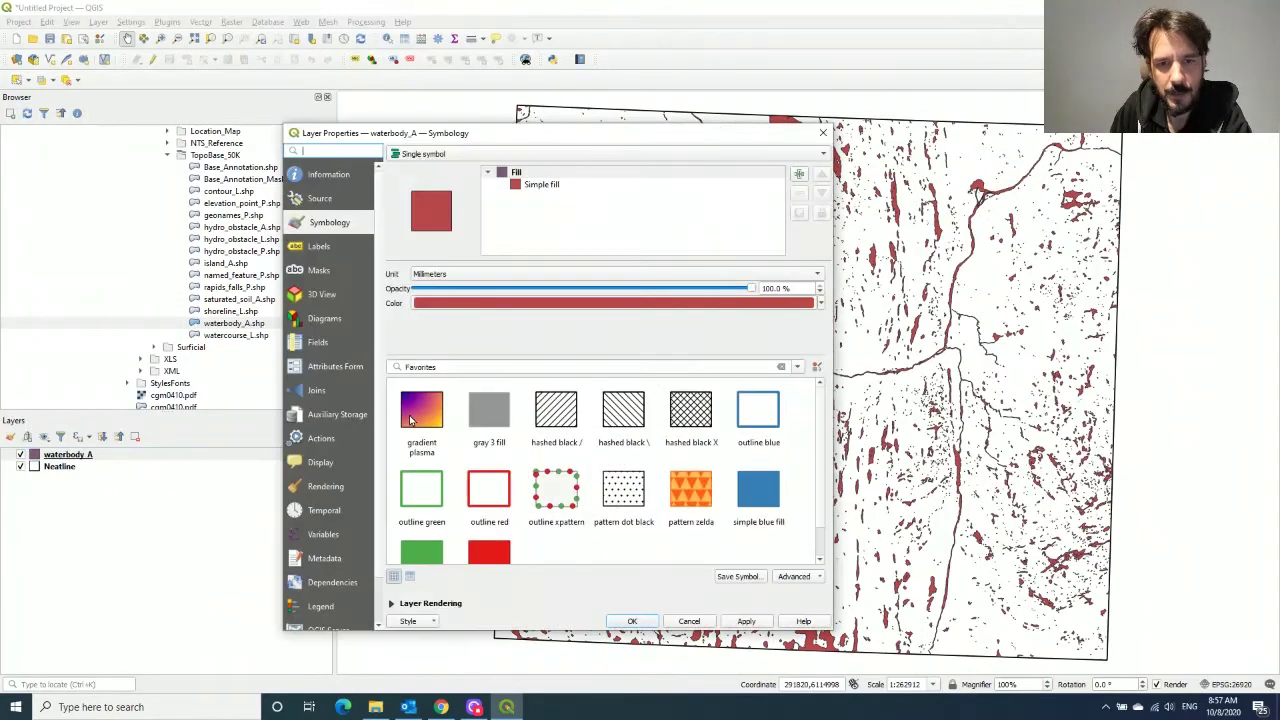
pyautogui.click(582, 304)
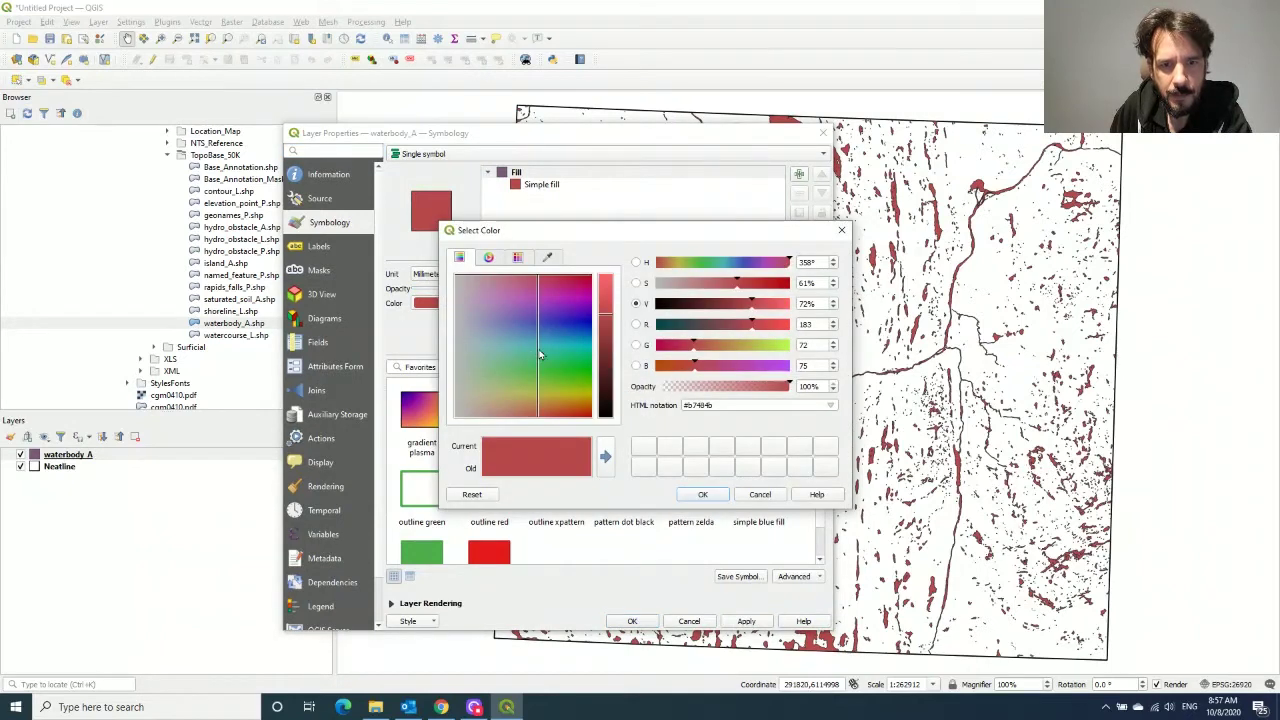
pyautogui.click(561, 347)
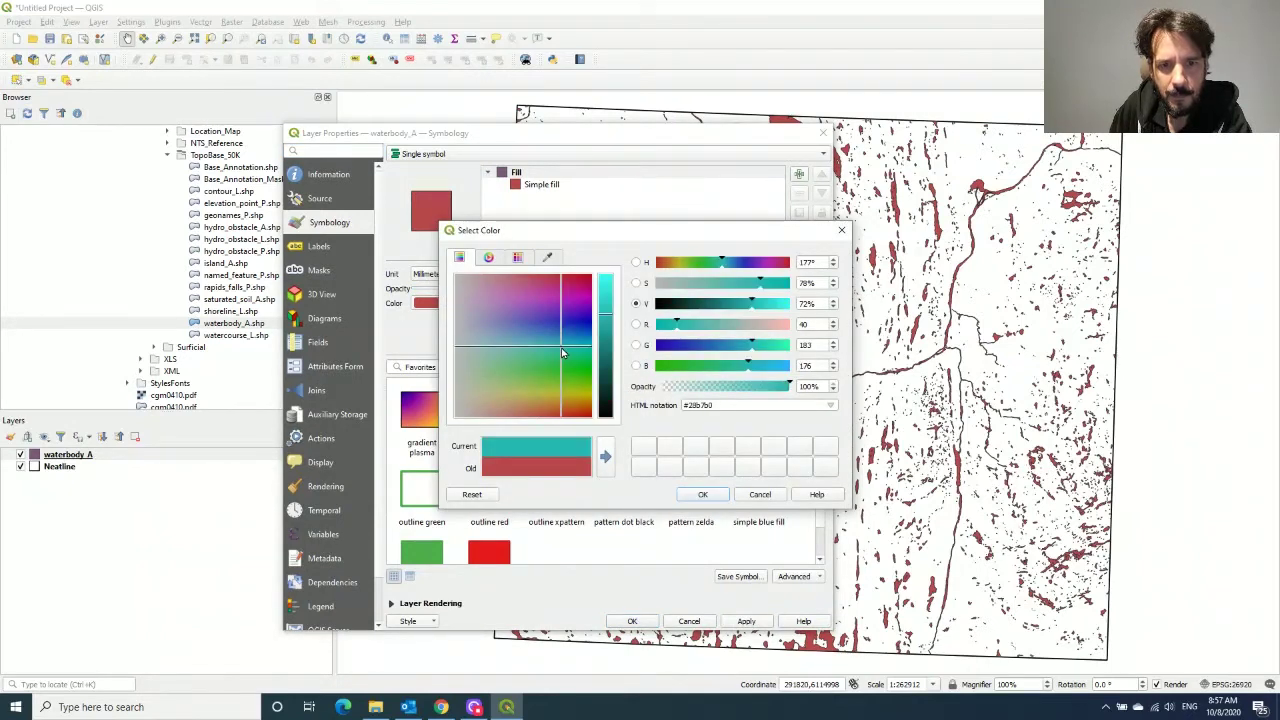
pyautogui.moveTo(606, 317); pyautogui.dragTo(607, 292)
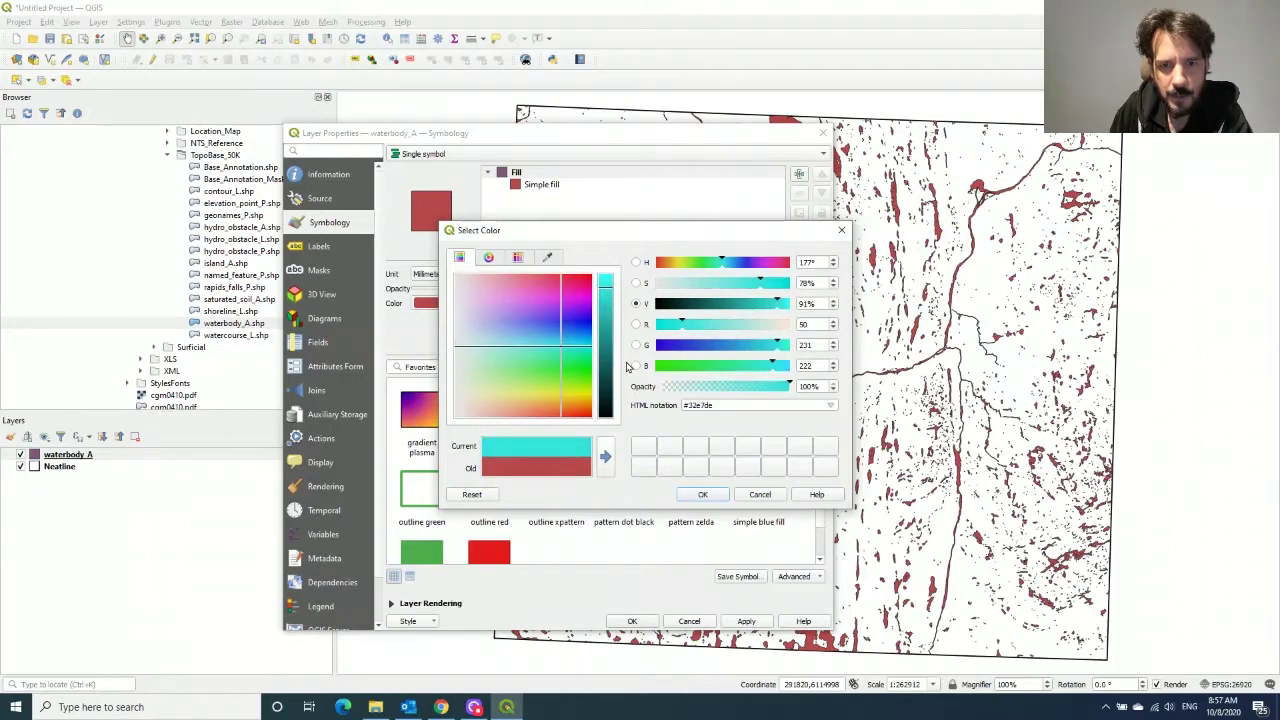
pyautogui.click(702, 494)
pyautogui.click(634, 621)
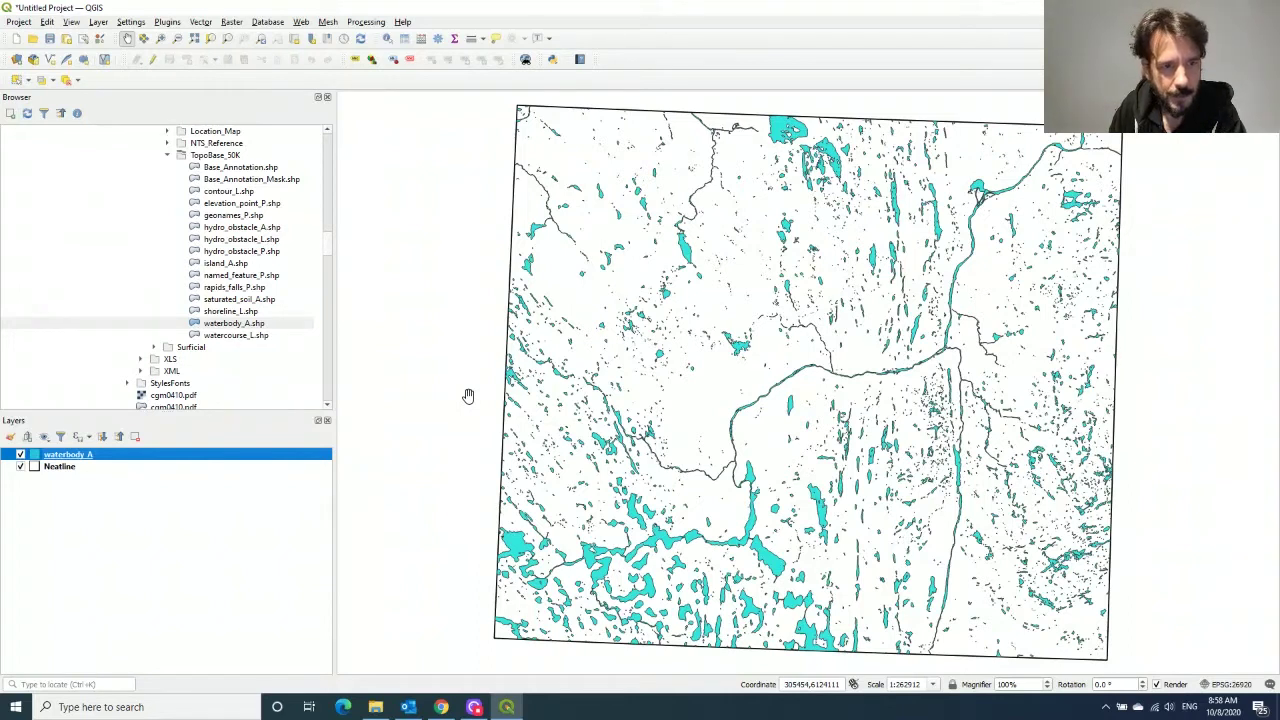
# - Add HILLSHADE.tif from the FME dataset folder, using the transformation Inverse of NAD83 to NAD83(CSRS) (4) + UTM zone 20N
pyautogui.scroll(2, 216, 305)
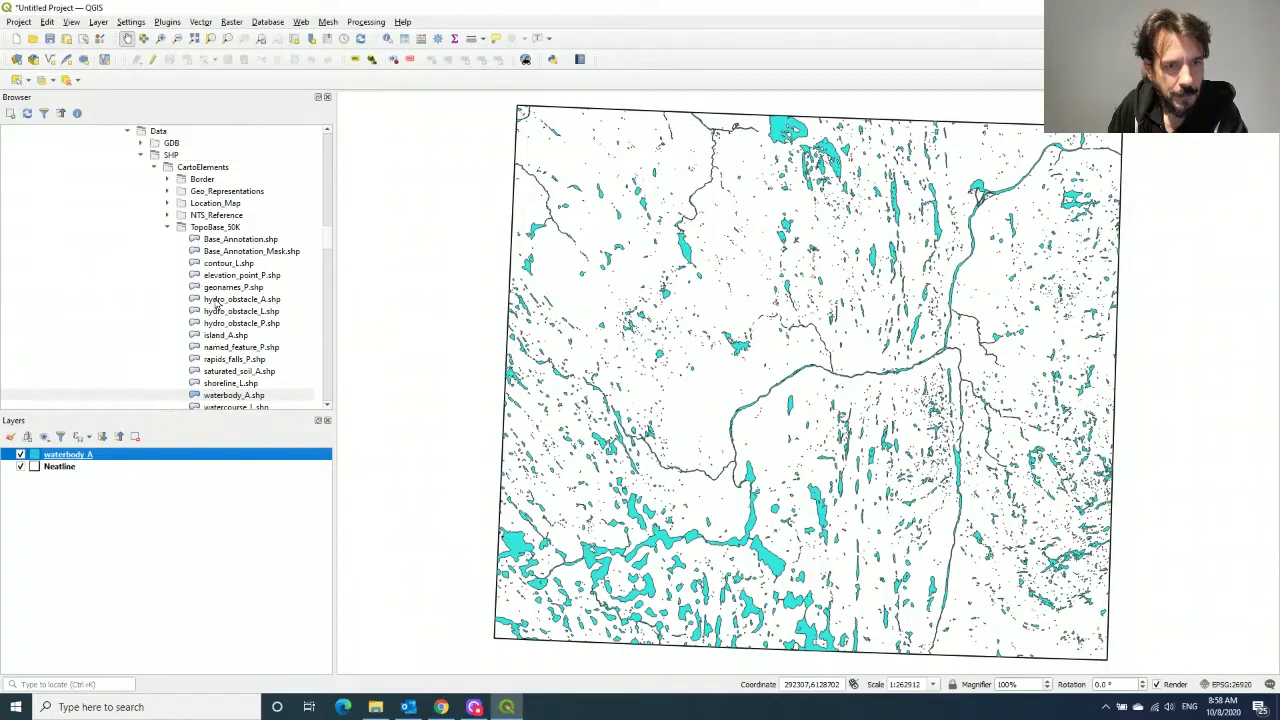
pyautogui.scroll(2, 216, 305)
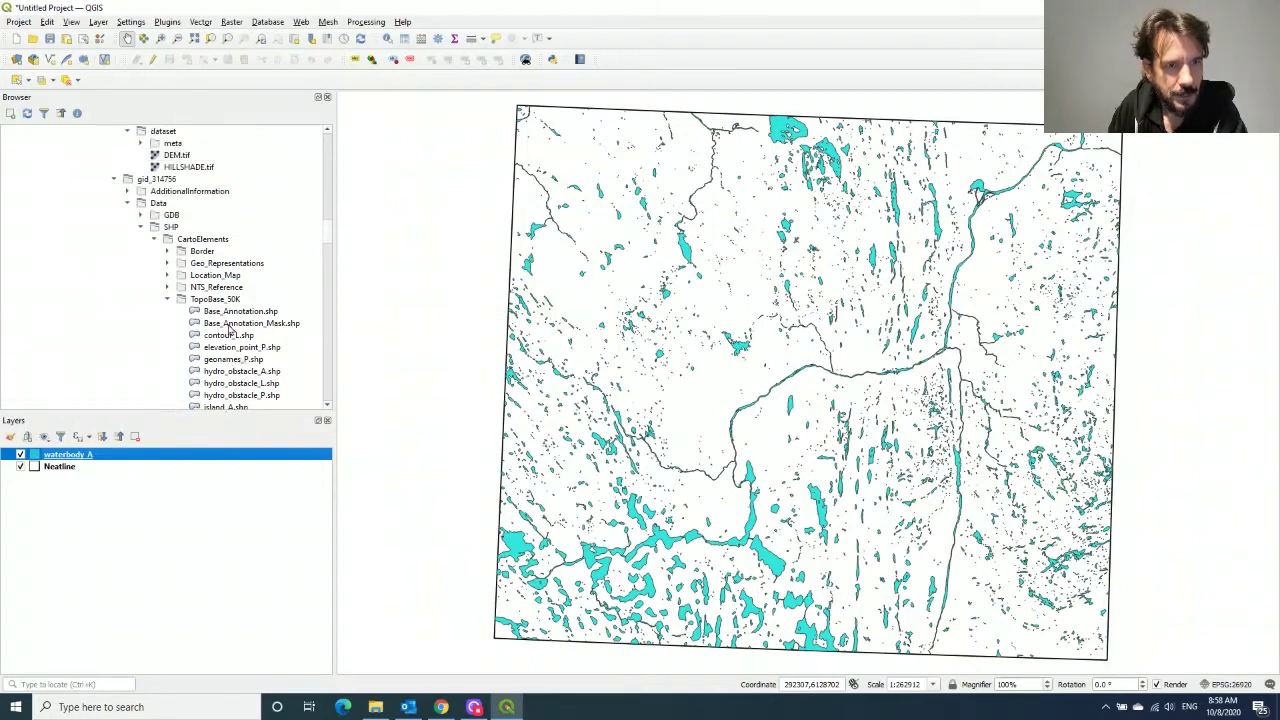
pyautogui.scroll(3, 229, 330)
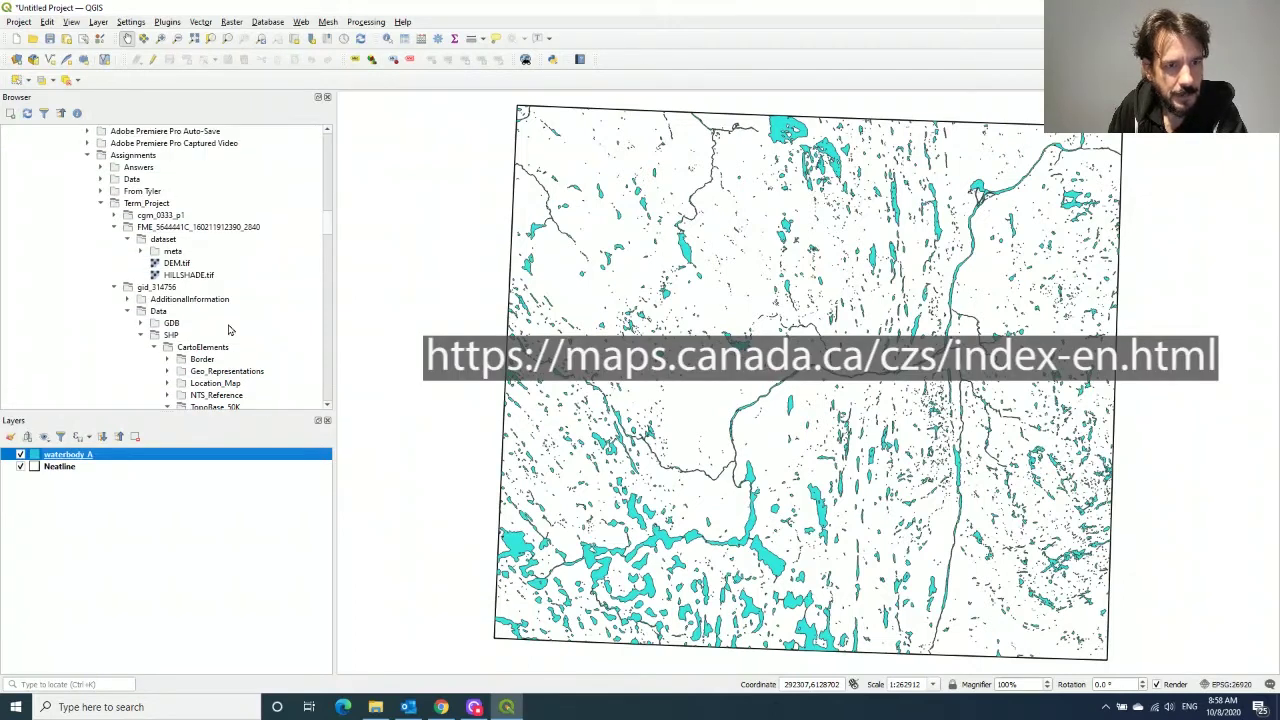
pyautogui.scroll(1, 228, 330)
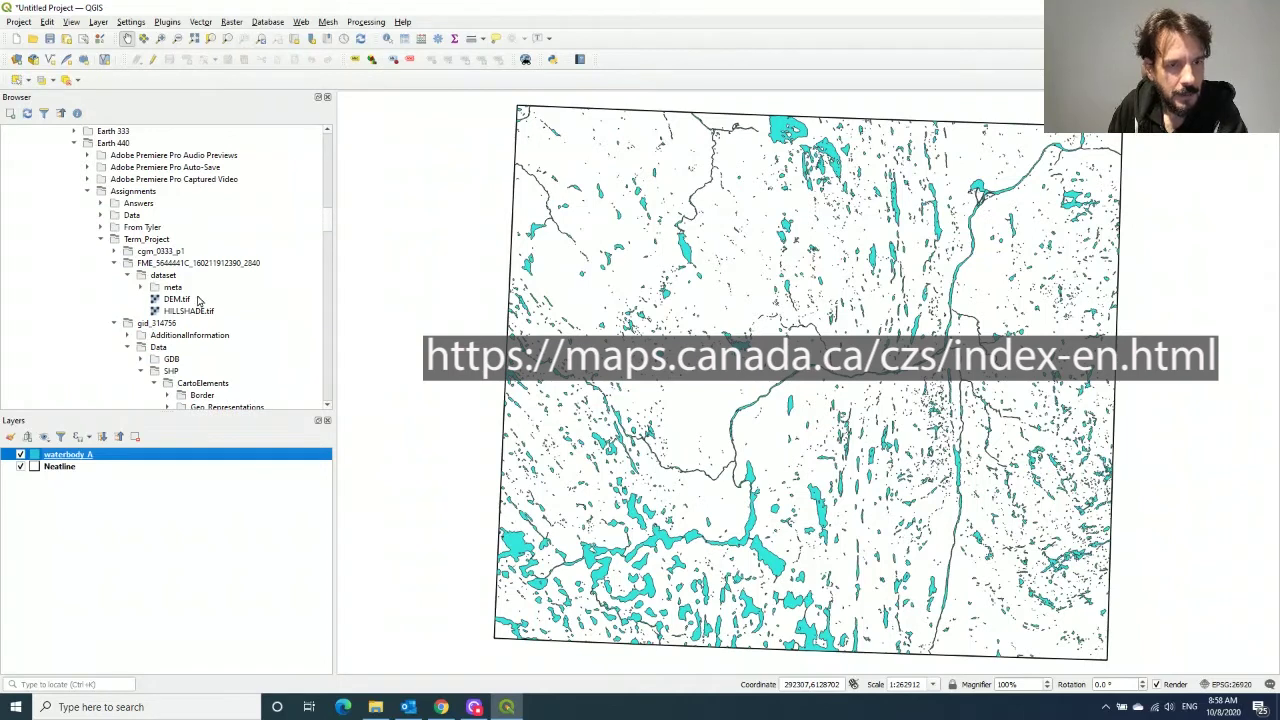
pyautogui.moveTo(174, 311)
pyautogui.mouseDown()
pyautogui.moveTo(643, 322)
pyautogui.moveTo(174, 314)
pyautogui.moveTo(466, 371)
pyautogui.mouseUp()
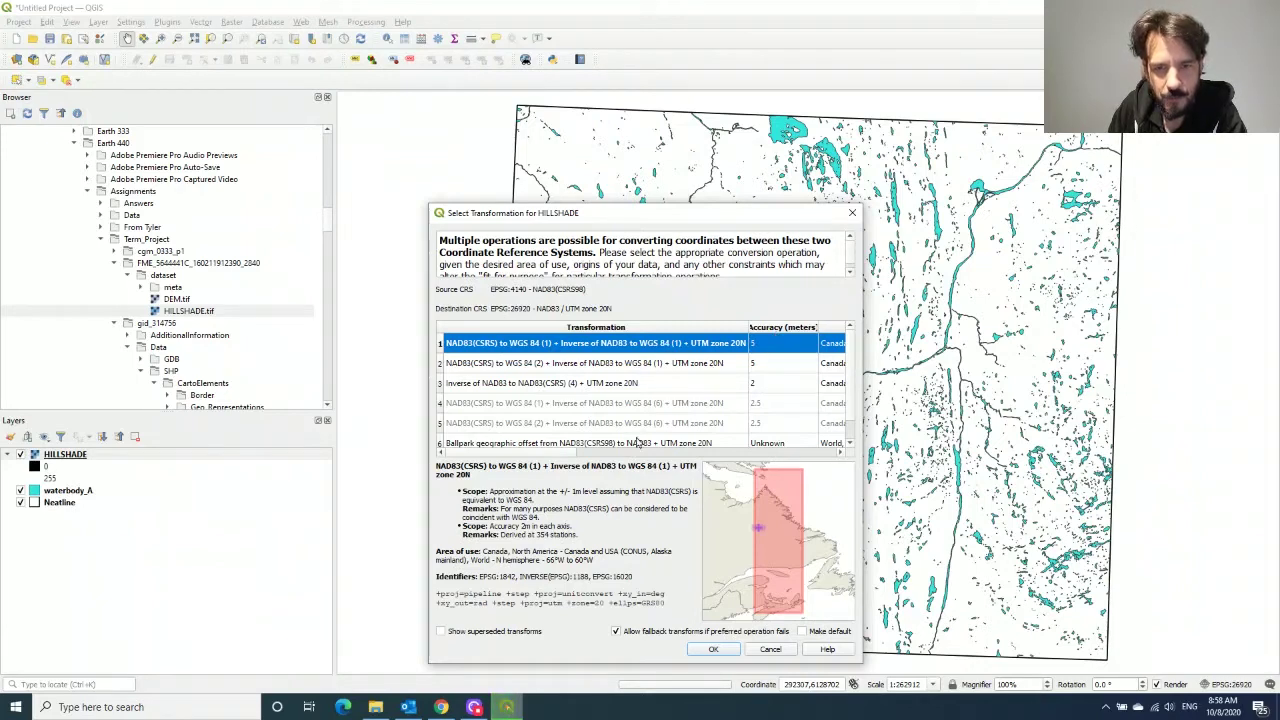
pyautogui.click(579, 385)
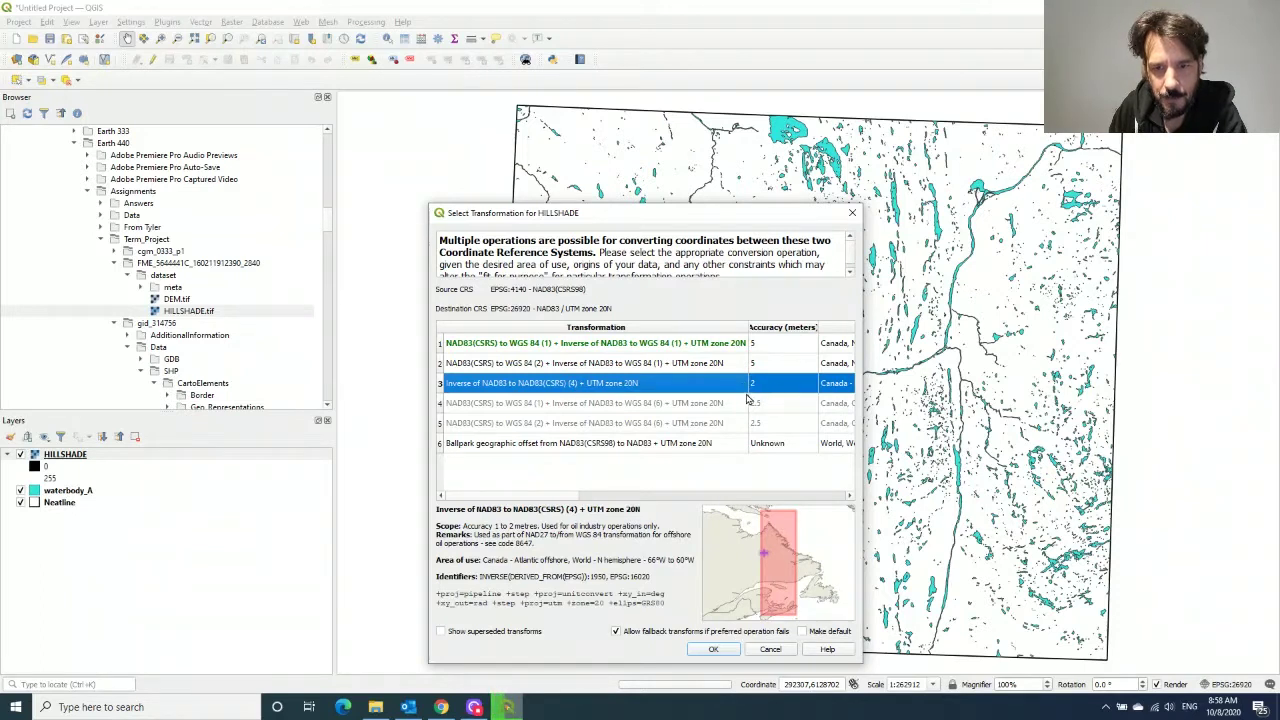
pyautogui.click(714, 650)
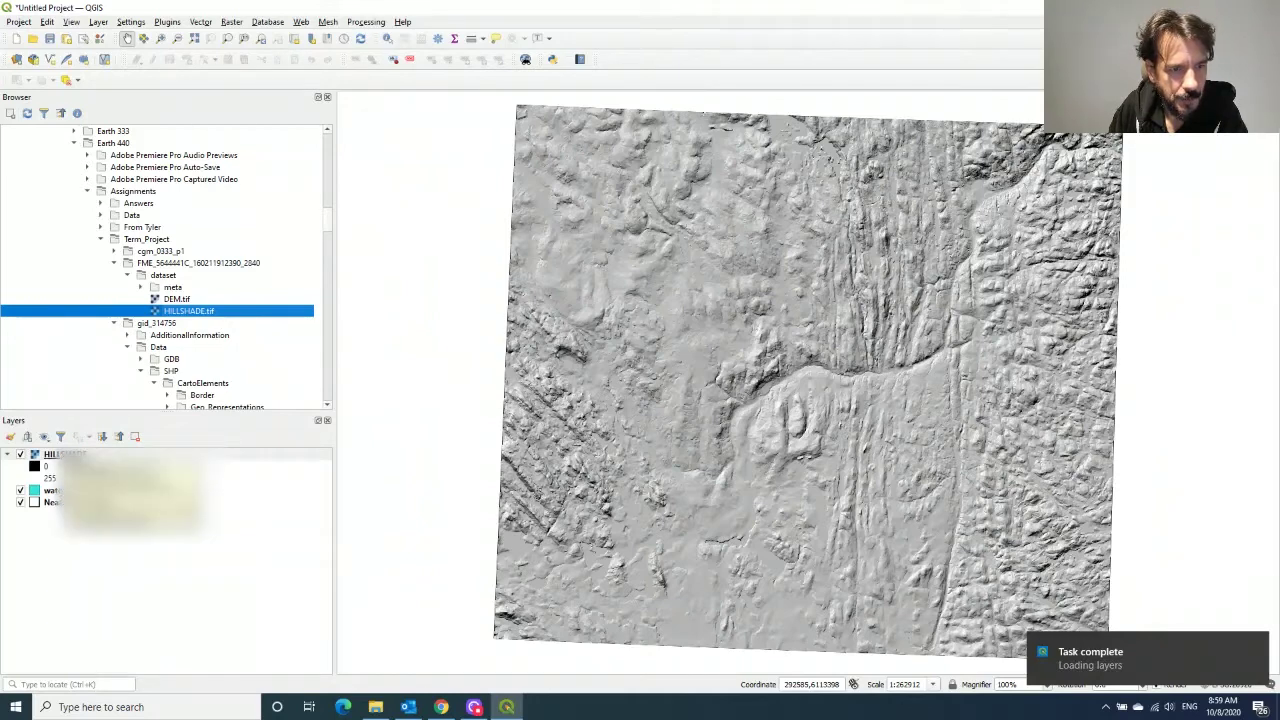
# - Move the HILLSHADE layer beneath the waterbody_A and Neatline layers in the layer order
pyautogui.moveTo(65, 455); pyautogui.dragTo(70, 522)
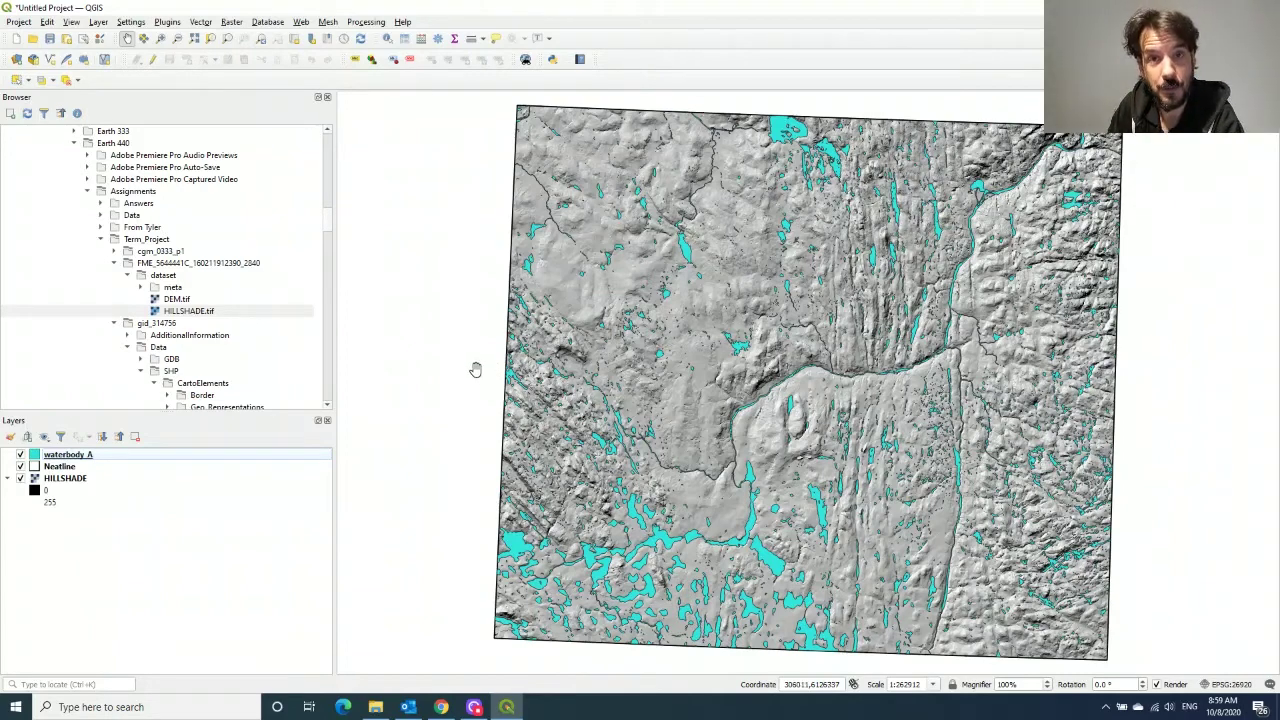
pyautogui.scroll(-3, 237, 305)
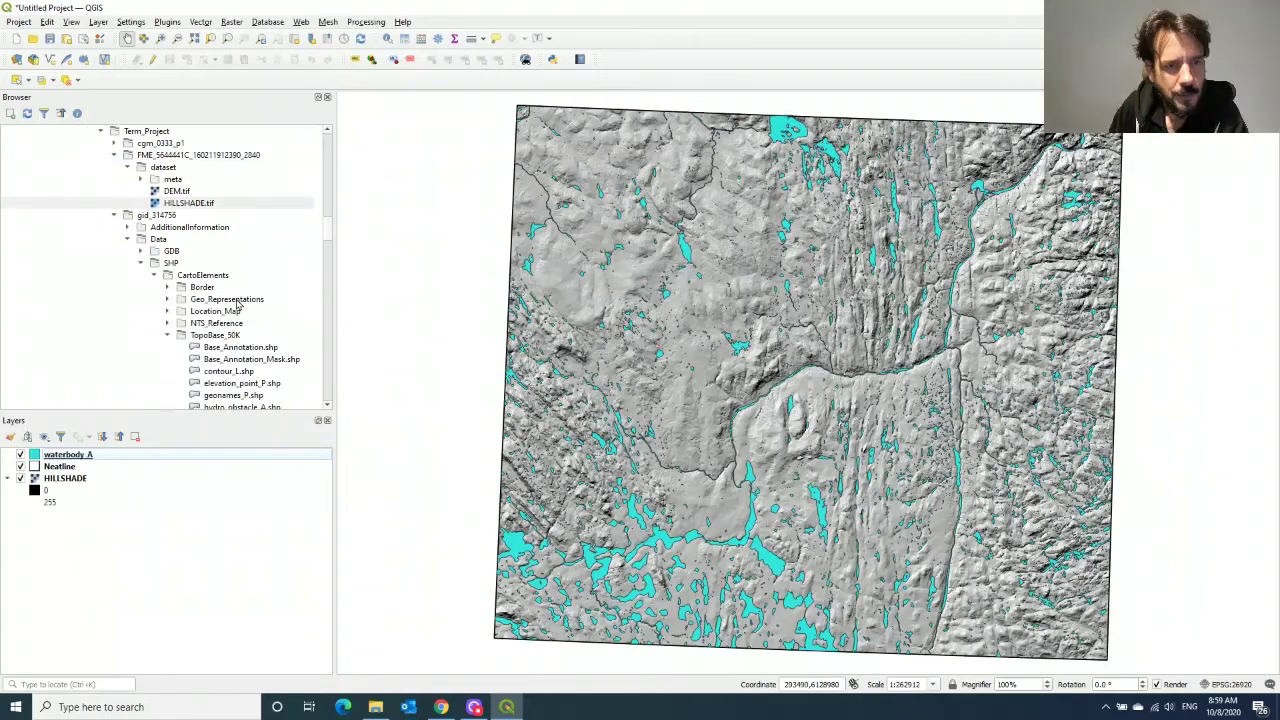
# - Collapse the TopoBase_50K folder and expand the Surficial folder within the SHP data to list its shapefiles
pyautogui.scroll(-3, 237, 305)
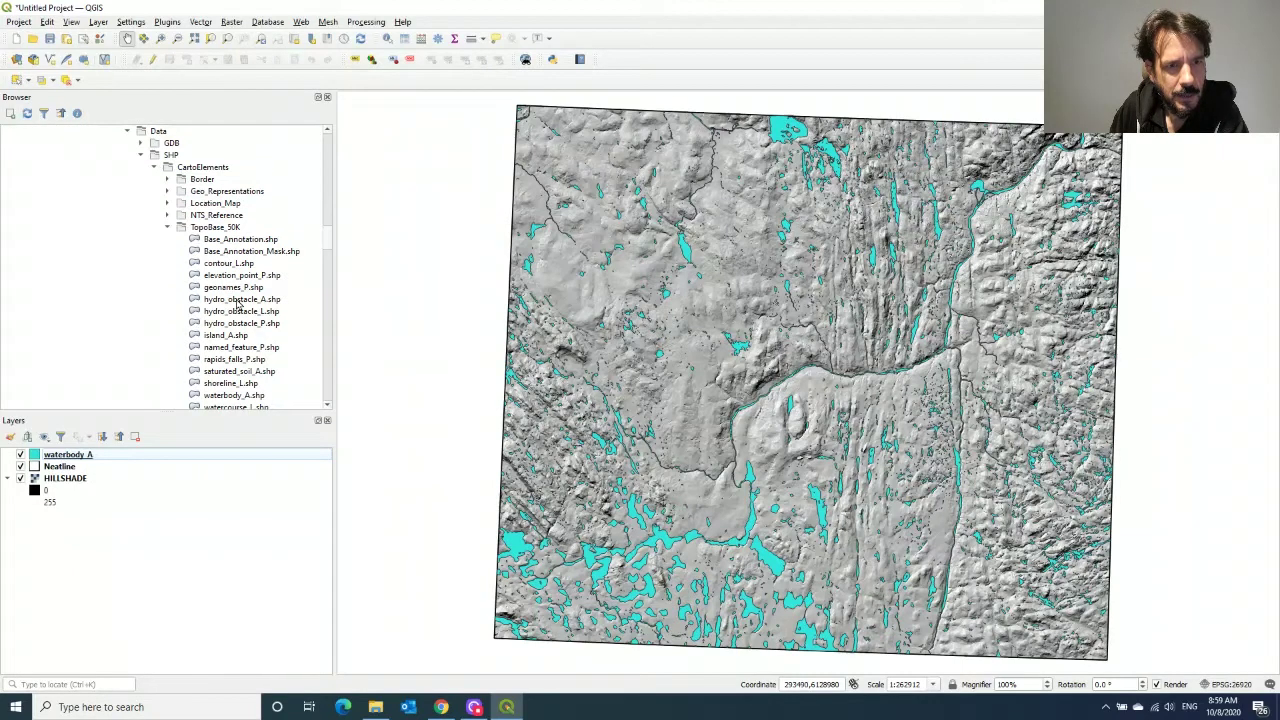
pyautogui.click(168, 228)
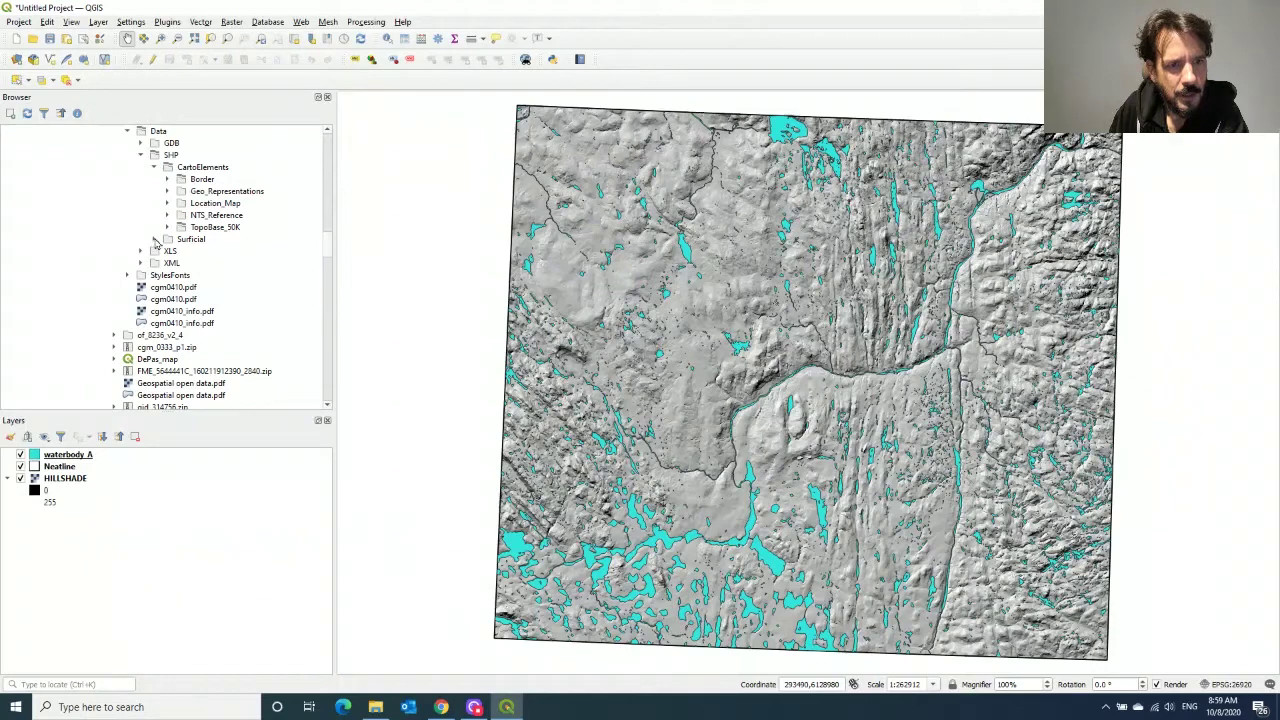
pyautogui.click(155, 240)
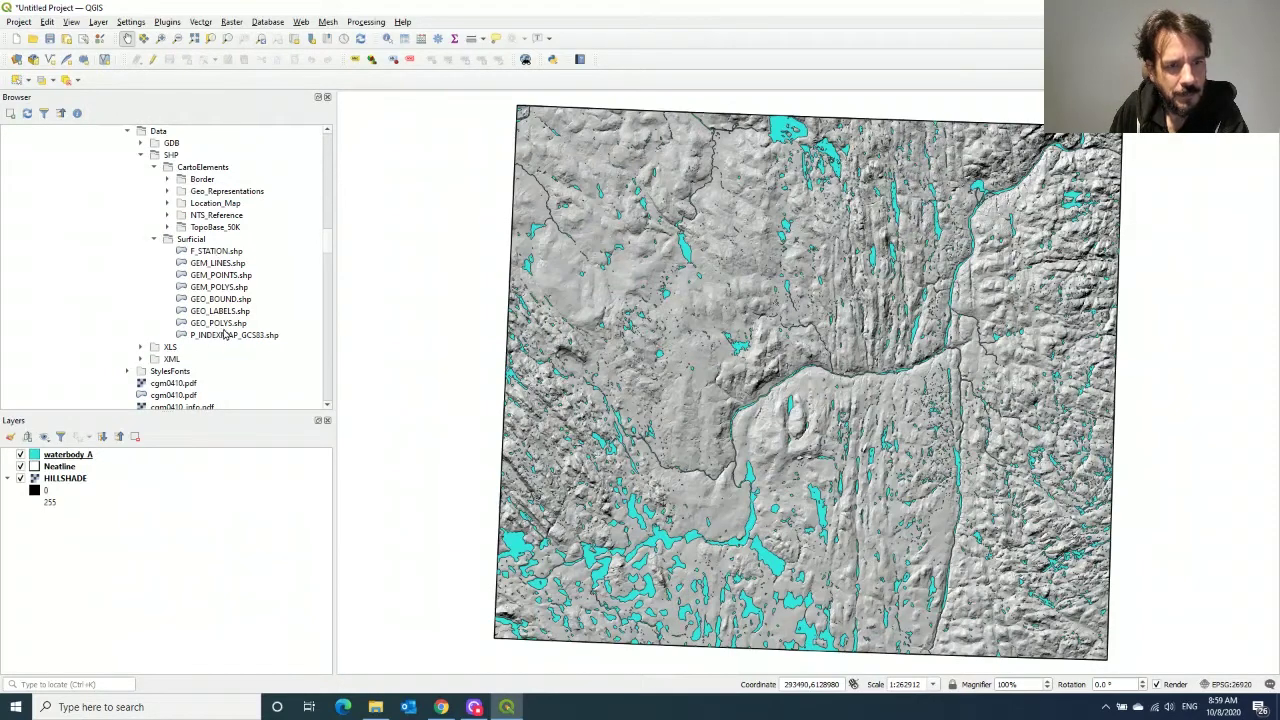
pyautogui.moveTo(211, 335); pyautogui.dragTo(560, 345)
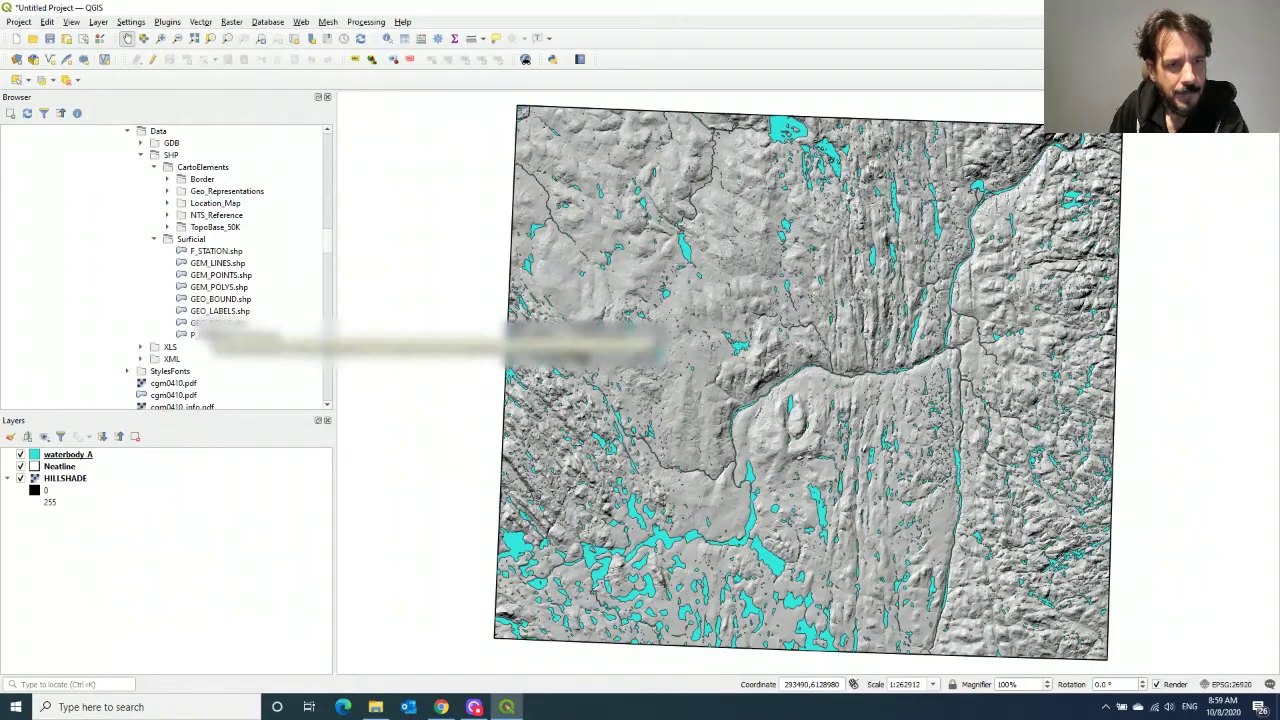
pyautogui.click(216, 324)
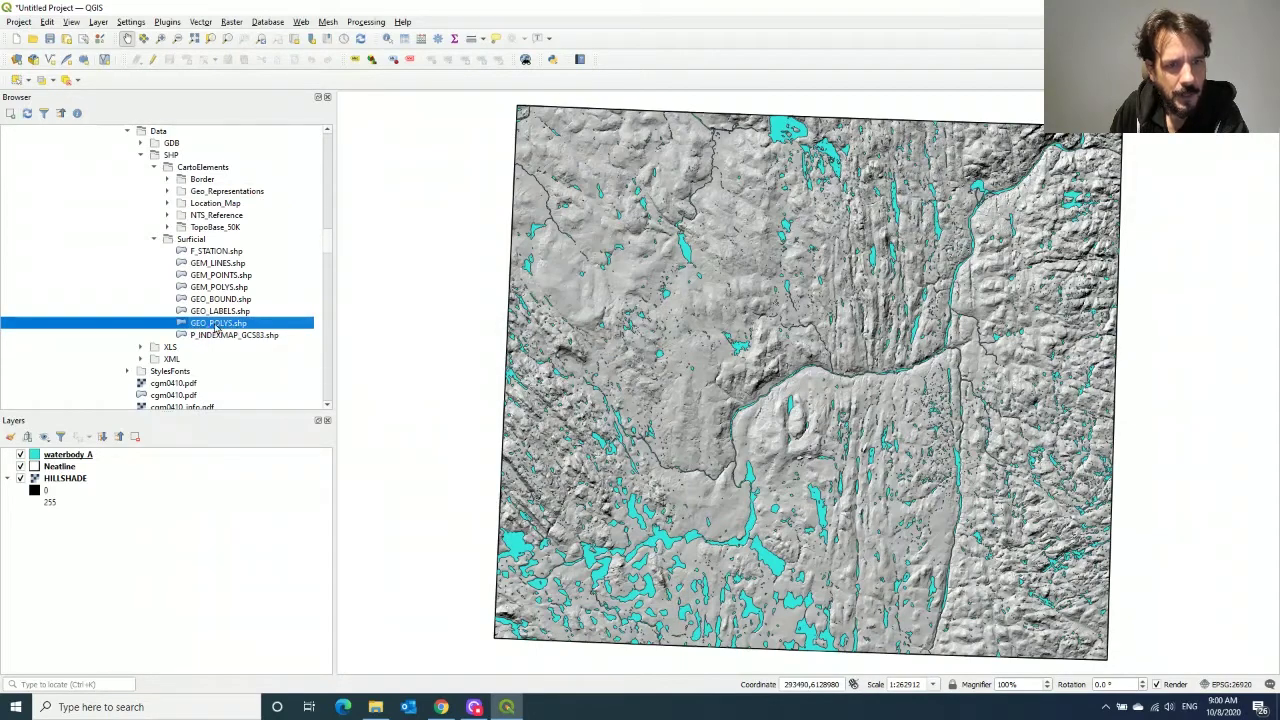
pyautogui.moveTo(210, 285); pyautogui.dragTo(620, 295)
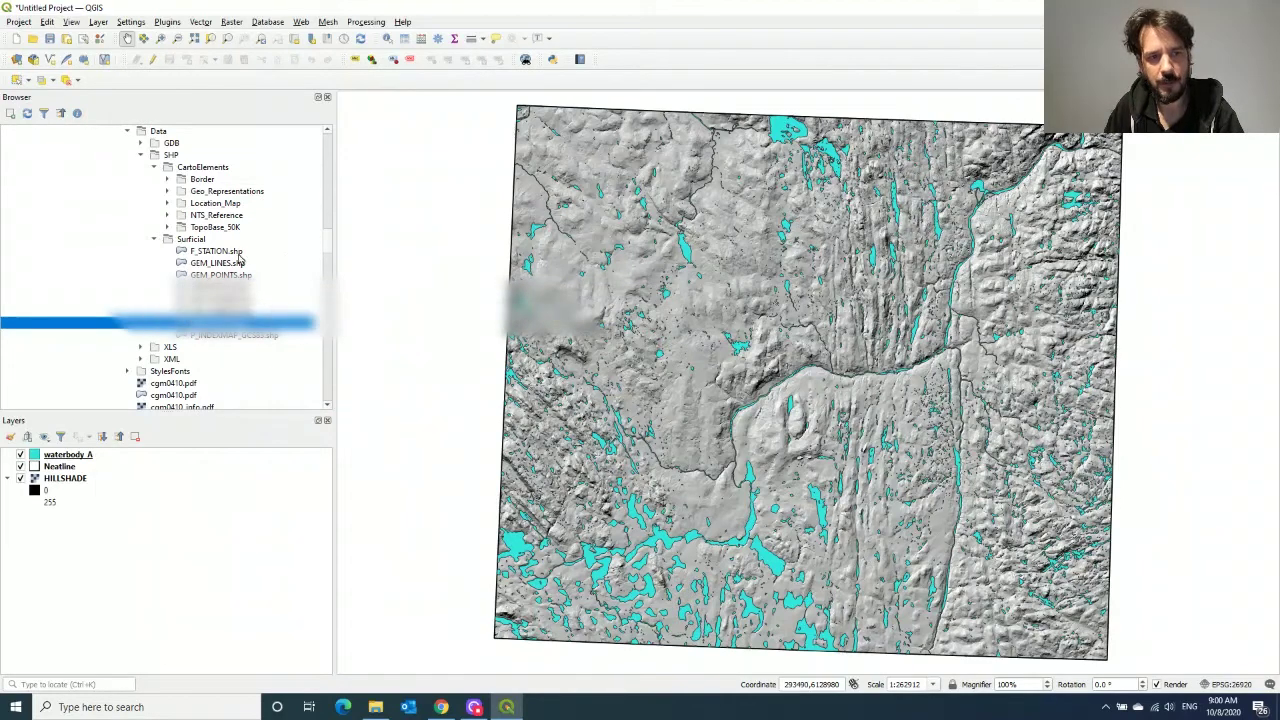
pyautogui.moveTo(240, 260); pyautogui.dragTo(95, 296)
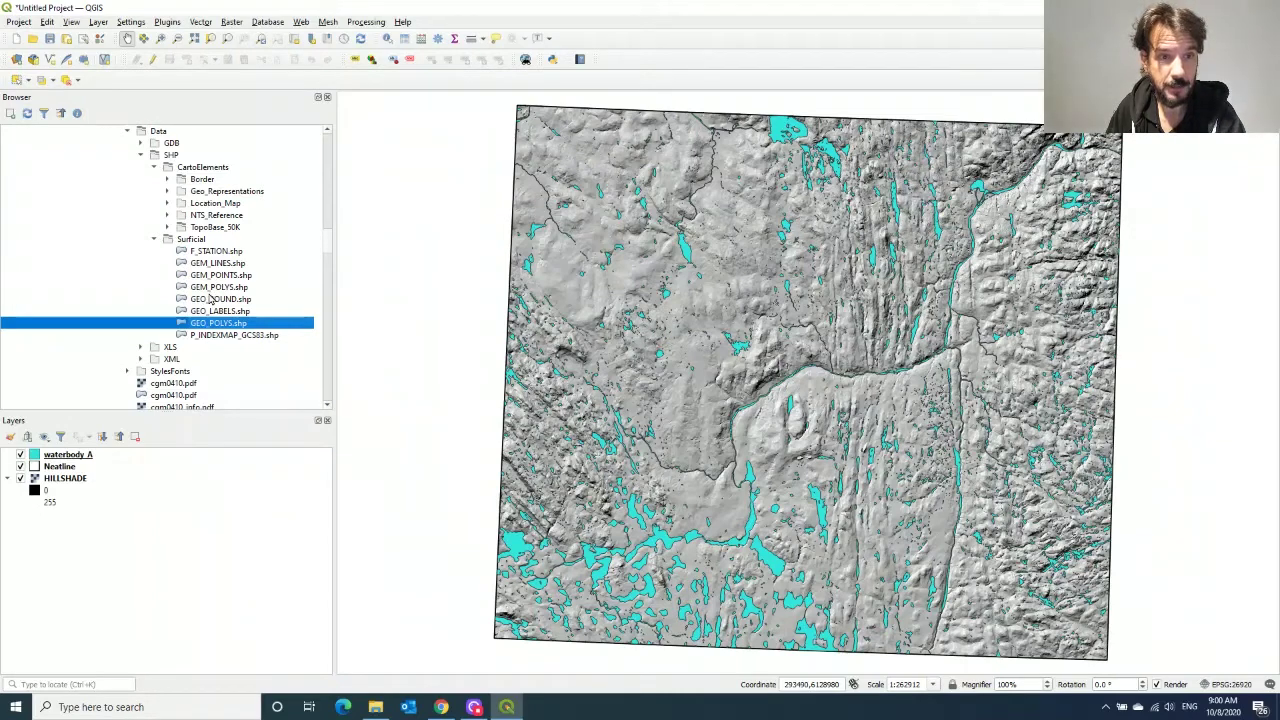
pyautogui.moveTo(212, 320); pyautogui.dragTo(530, 318)
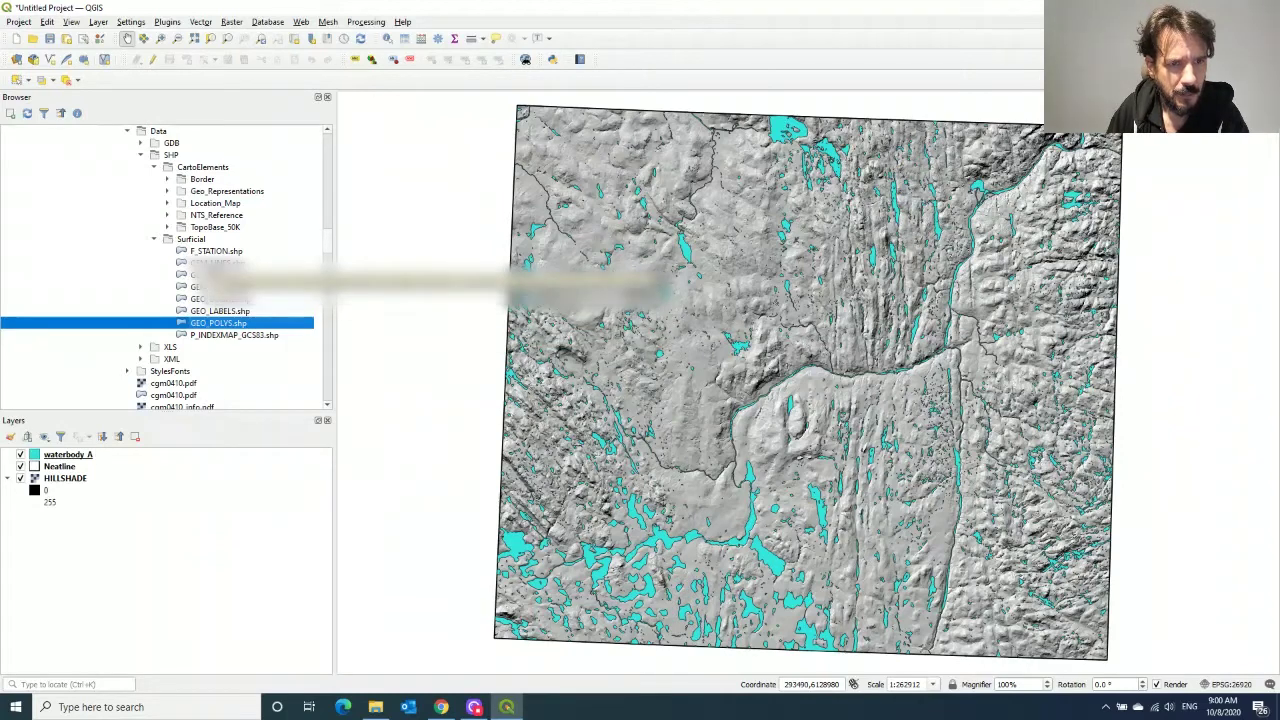
# - Preview the geometry of GEM_LINES.shp through its layer properties without adding it to the project, and close the preview
pyautogui.click(212, 263)
pyautogui.rightClick(212, 266)
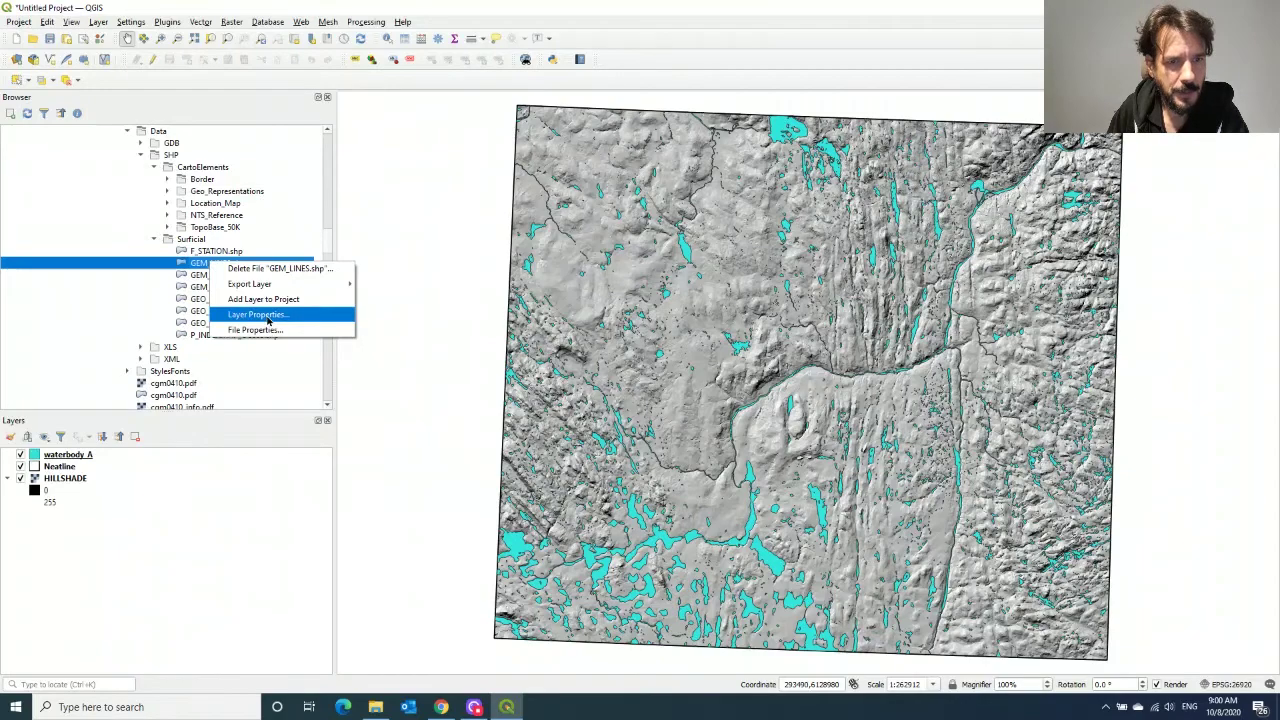
pyautogui.click(265, 315)
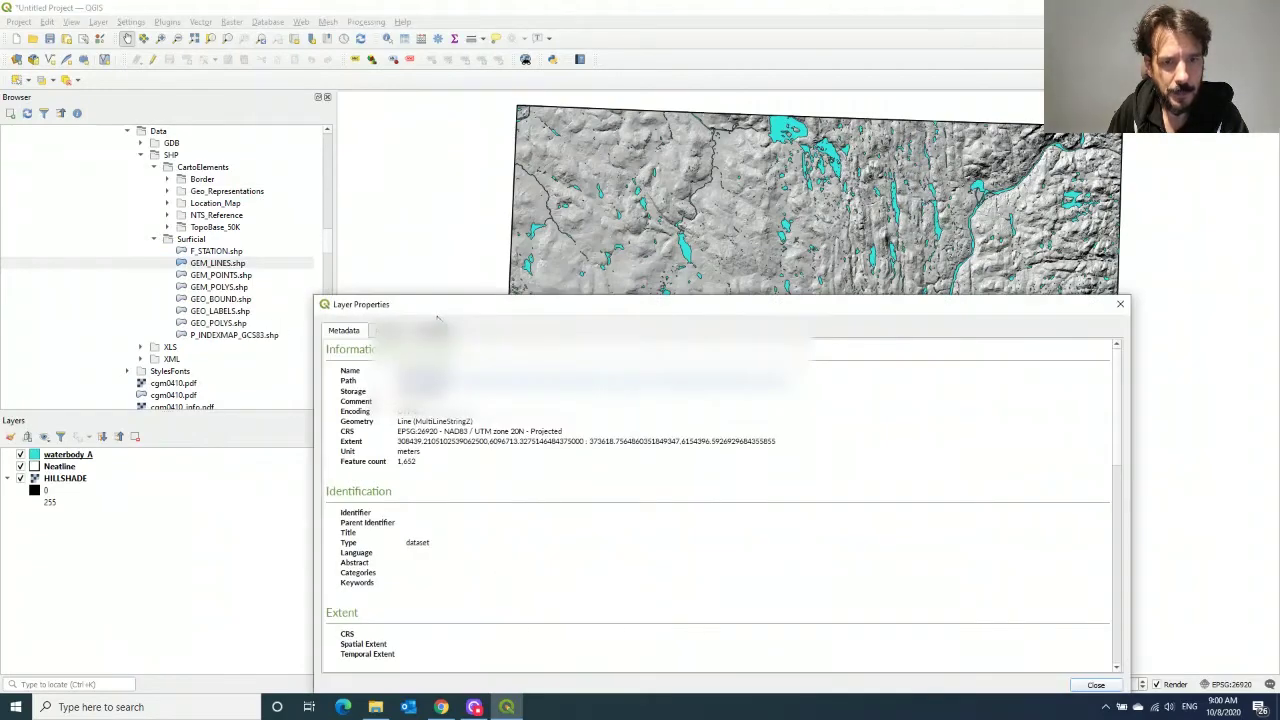
pyautogui.moveTo(450, 308); pyautogui.dragTo(399, 156)
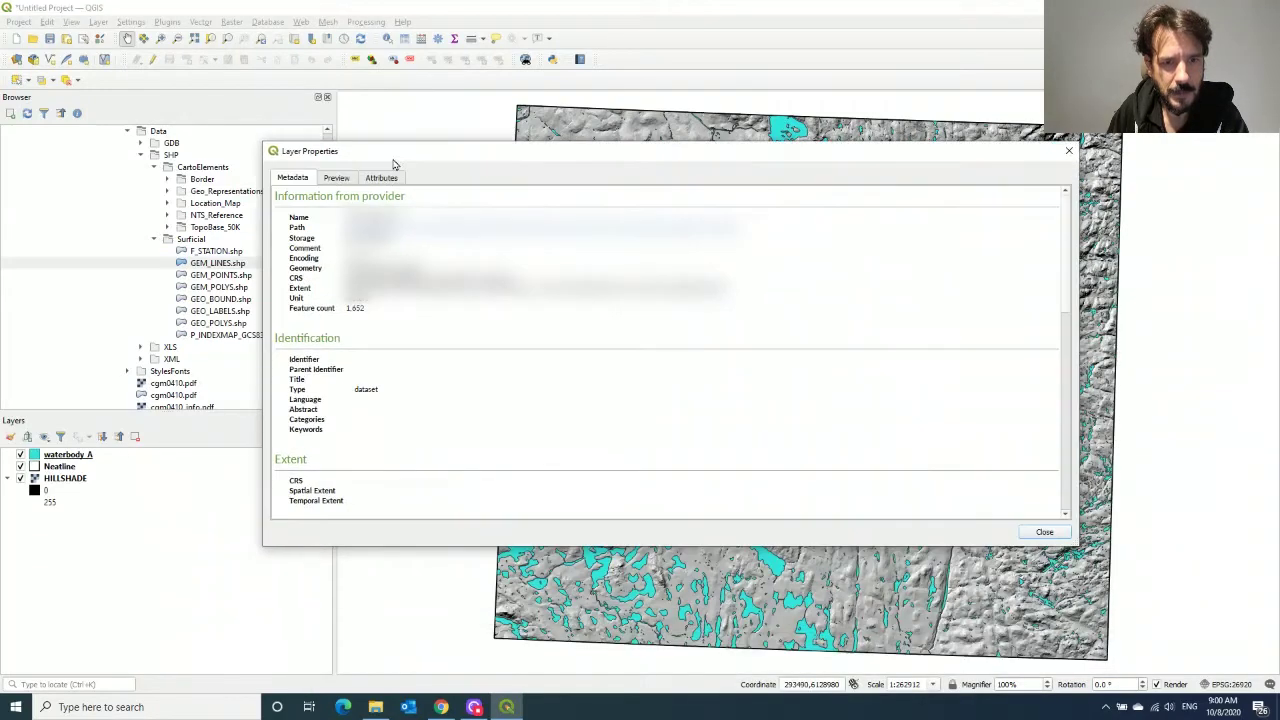
pyautogui.click(340, 178)
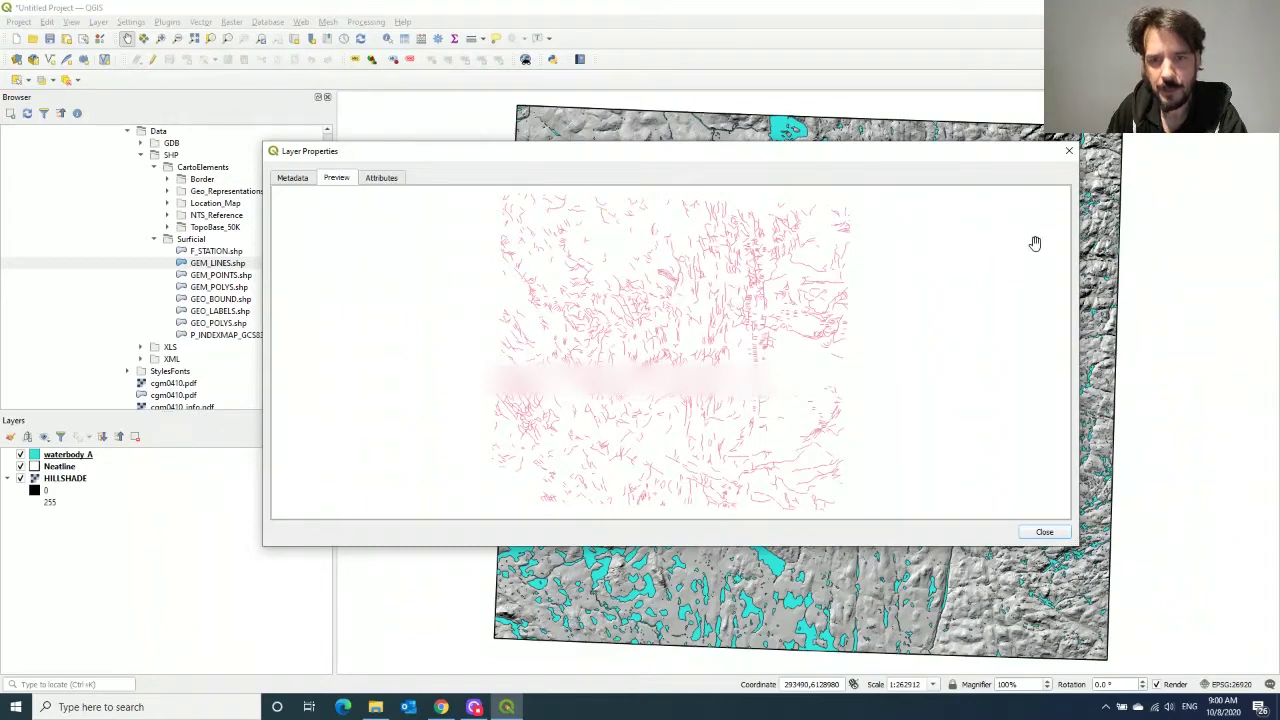
pyautogui.click(1068, 152)
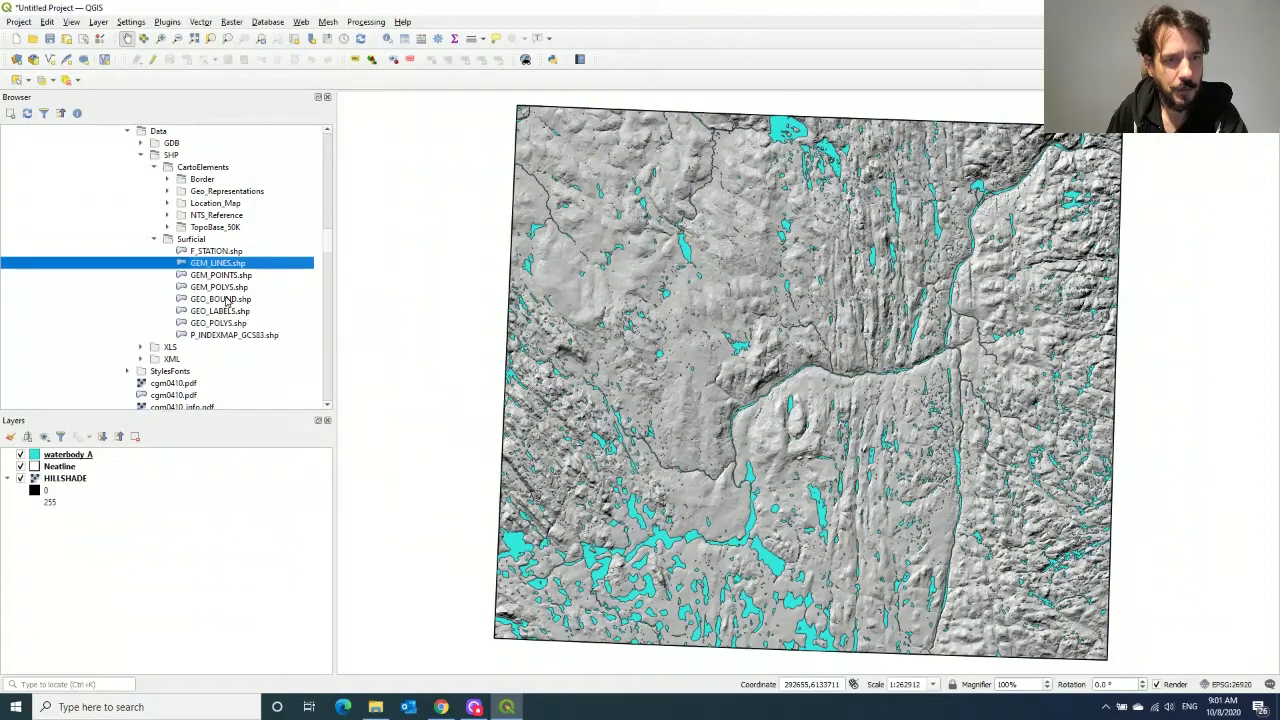
# - Add GEO_POLYS.shp from the Surficial folder to the map and place it directly beneath the waterbody_A layer
pyautogui.moveTo(207, 326); pyautogui.dragTo(522, 340)
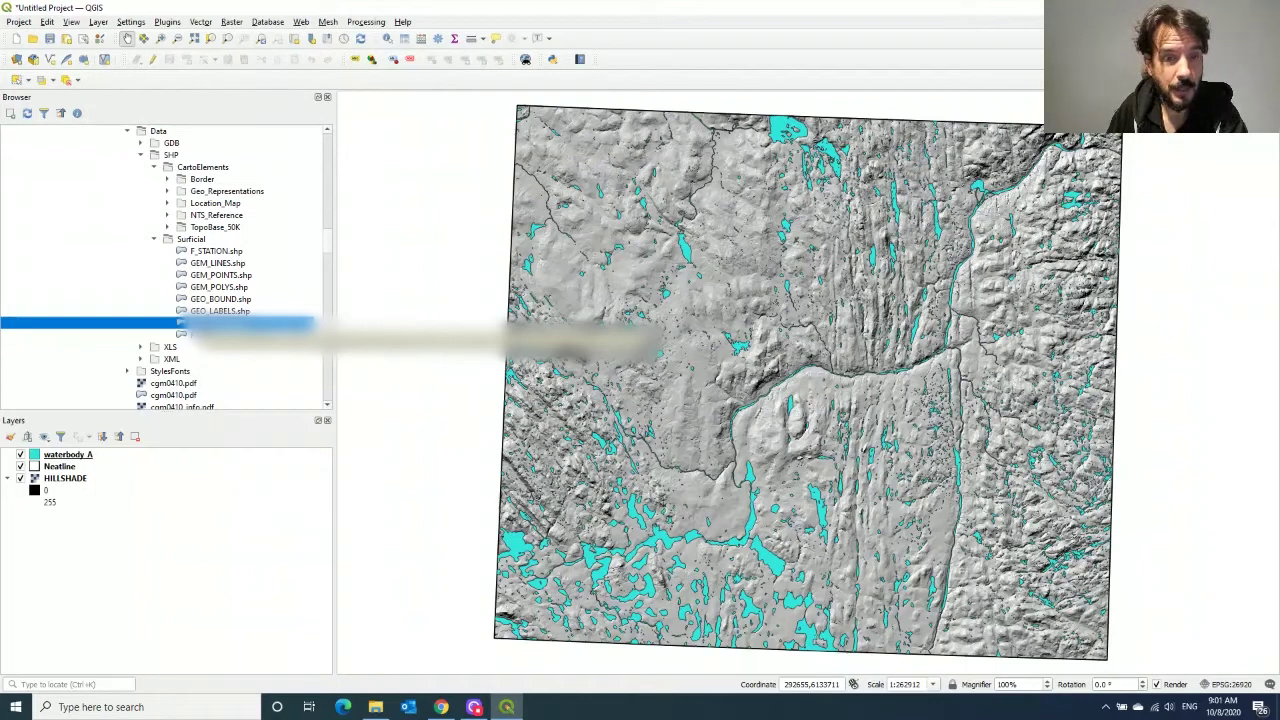
pyautogui.moveTo(522, 340); pyautogui.dragTo(480, 352)
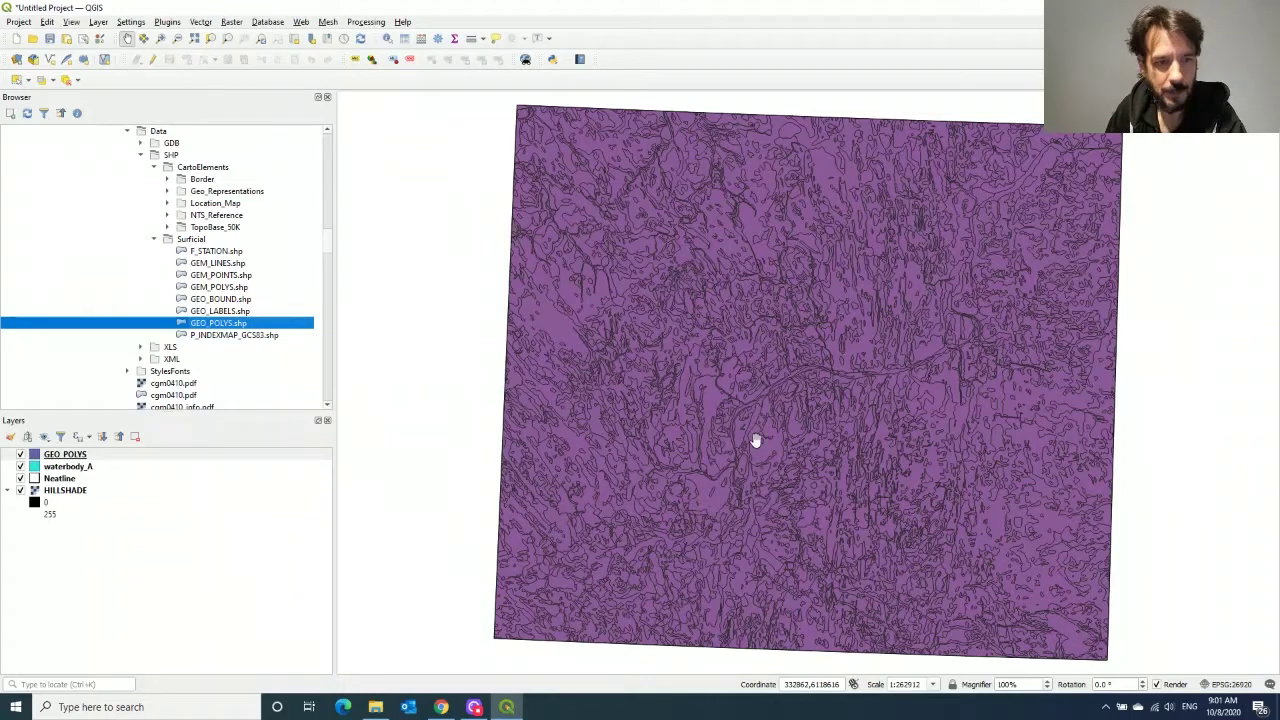
pyautogui.moveTo(61, 470); pyautogui.dragTo(63, 455)
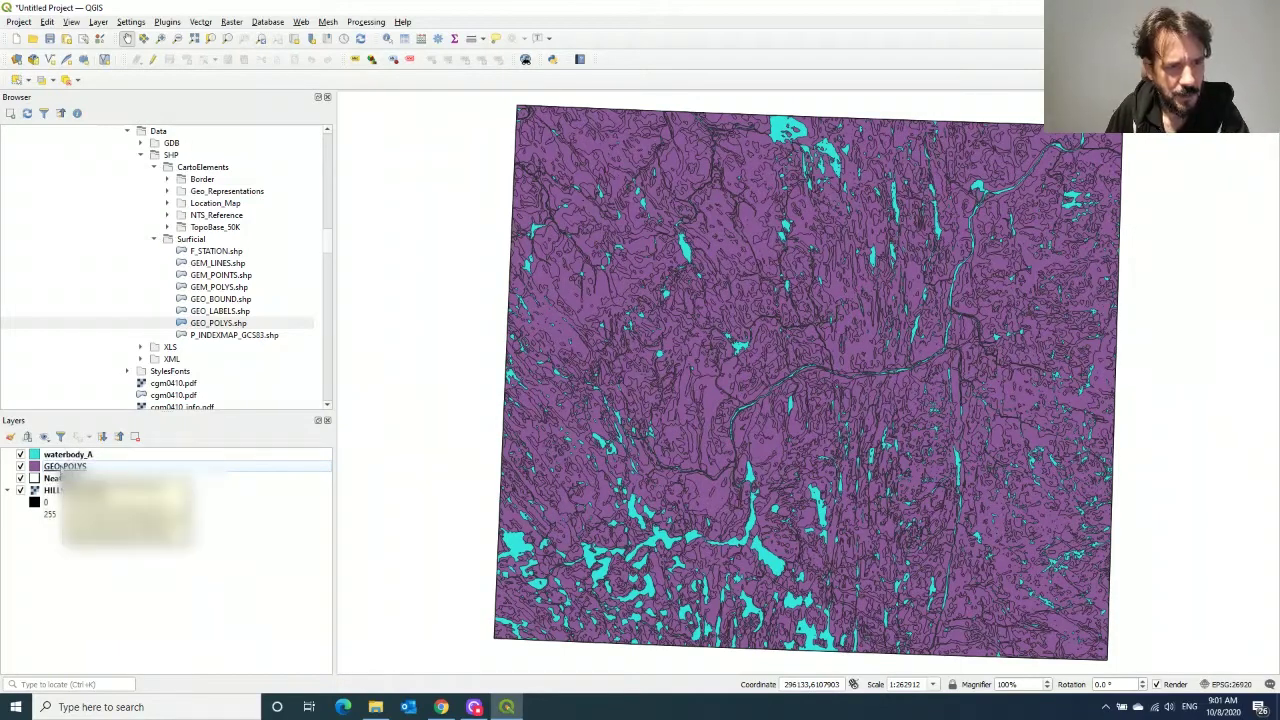
# - Open the GEO_POLYS layer's symbology properties and set the renderer to Categorized
pyautogui.rightClick(62, 467)
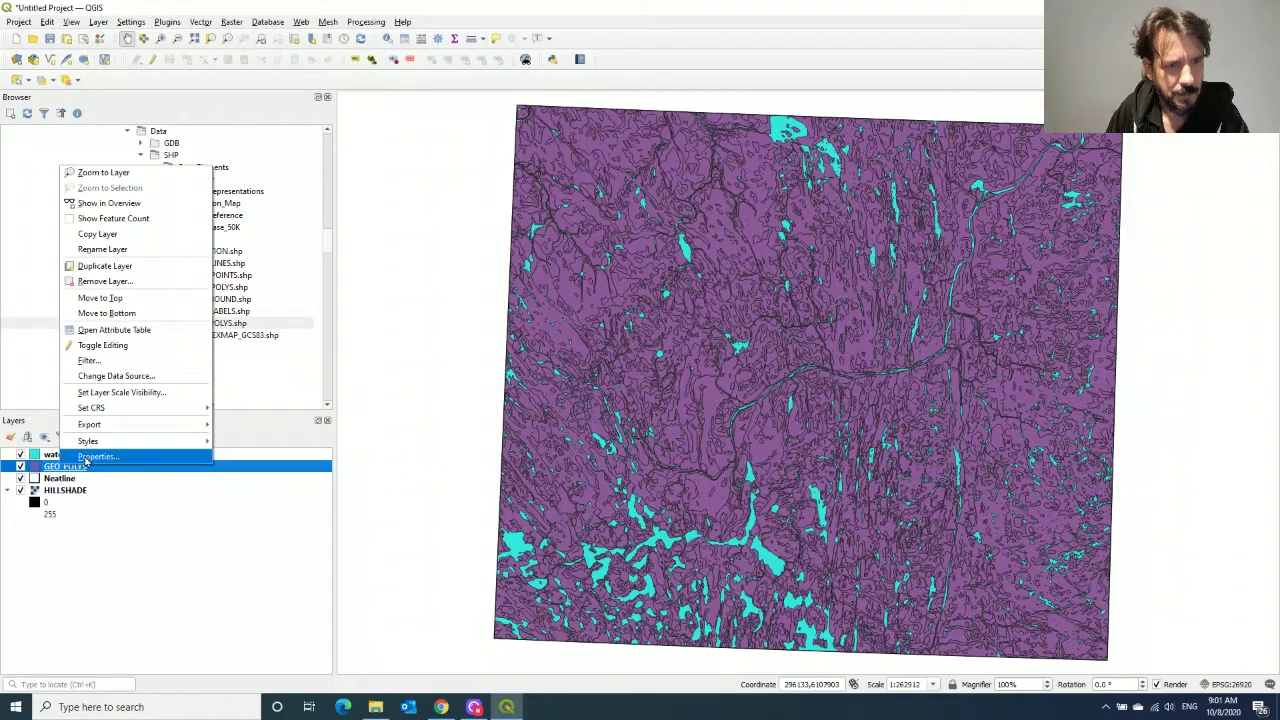
pyautogui.click(86, 458)
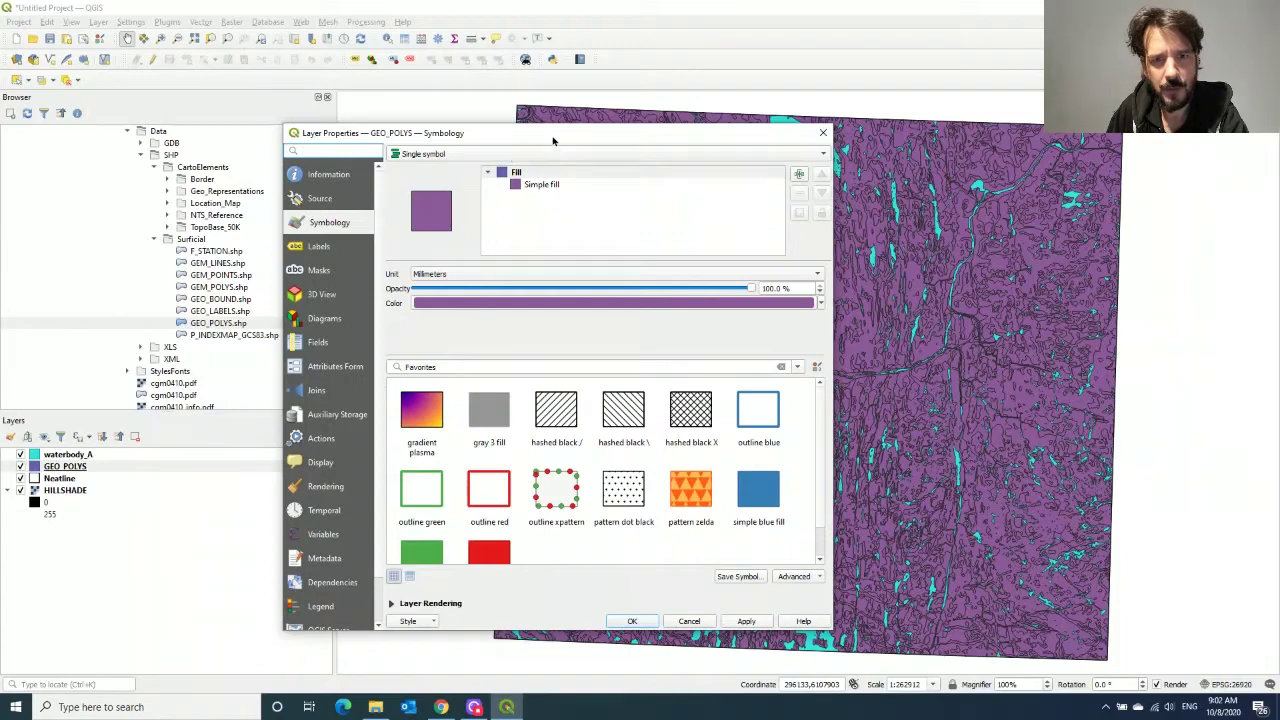
pyautogui.moveTo(553, 140); pyautogui.dragTo(529, 134)
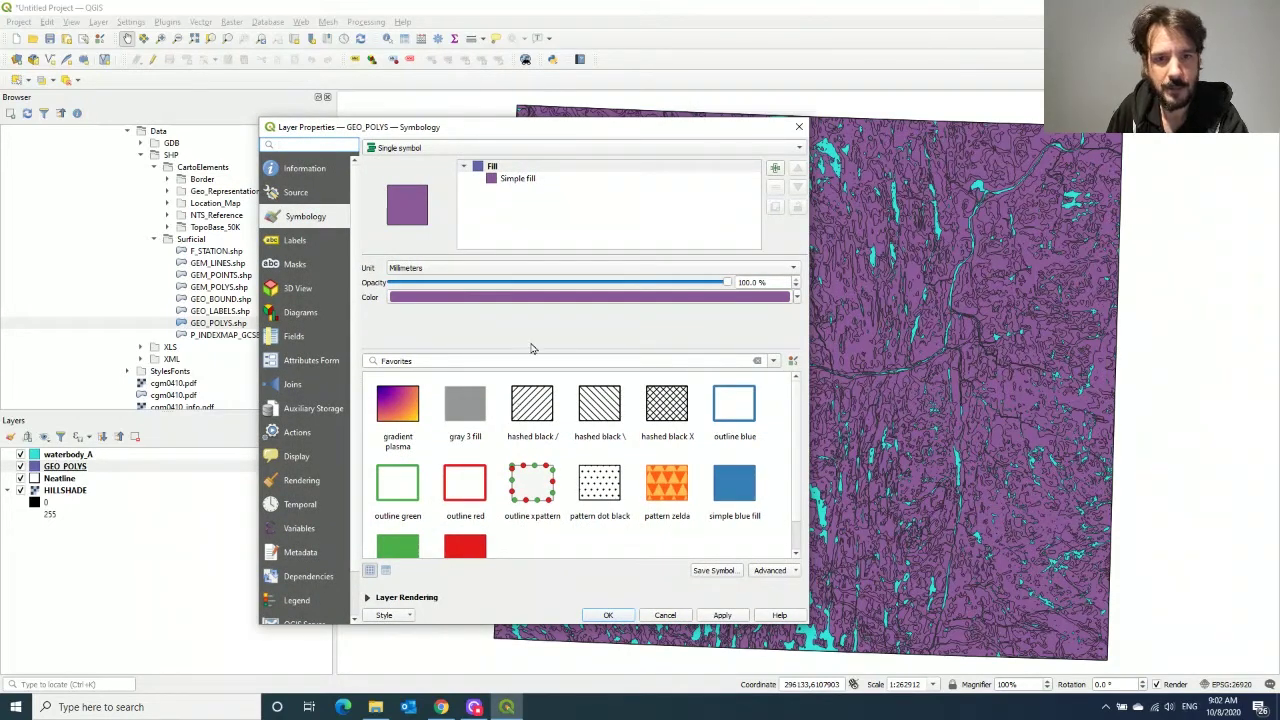
pyautogui.click(557, 148)
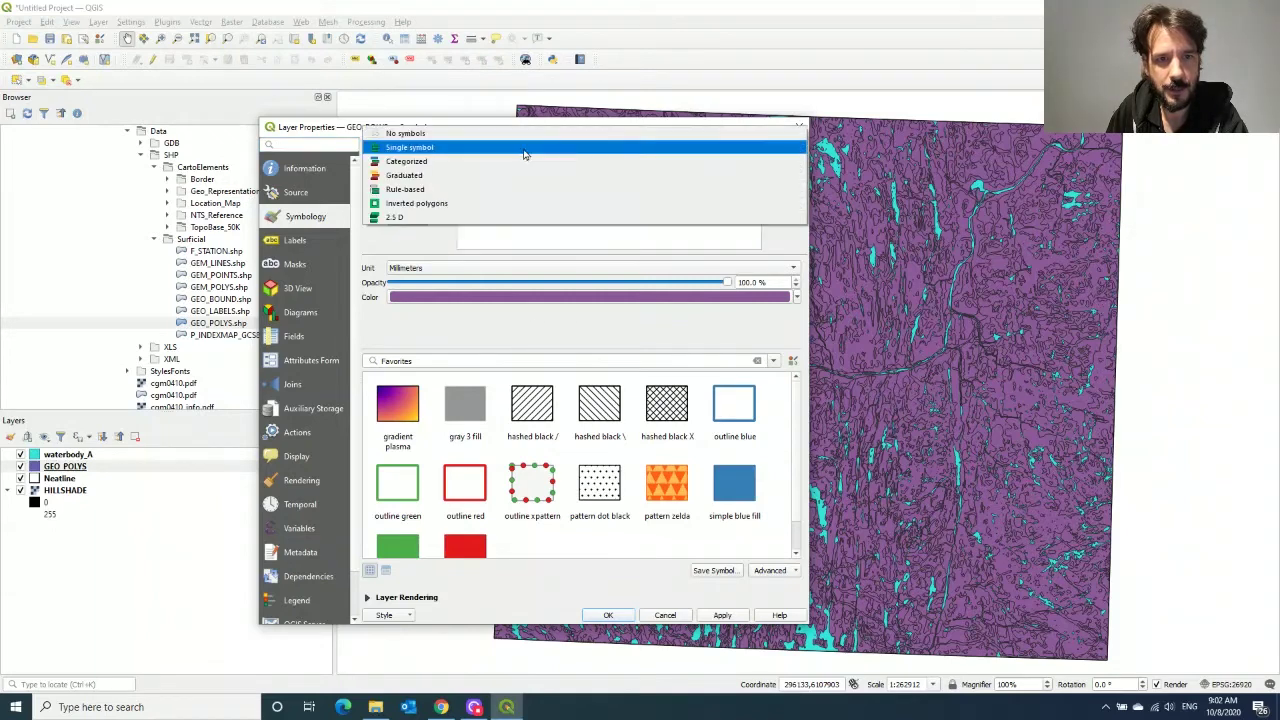
pyautogui.click(421, 255)
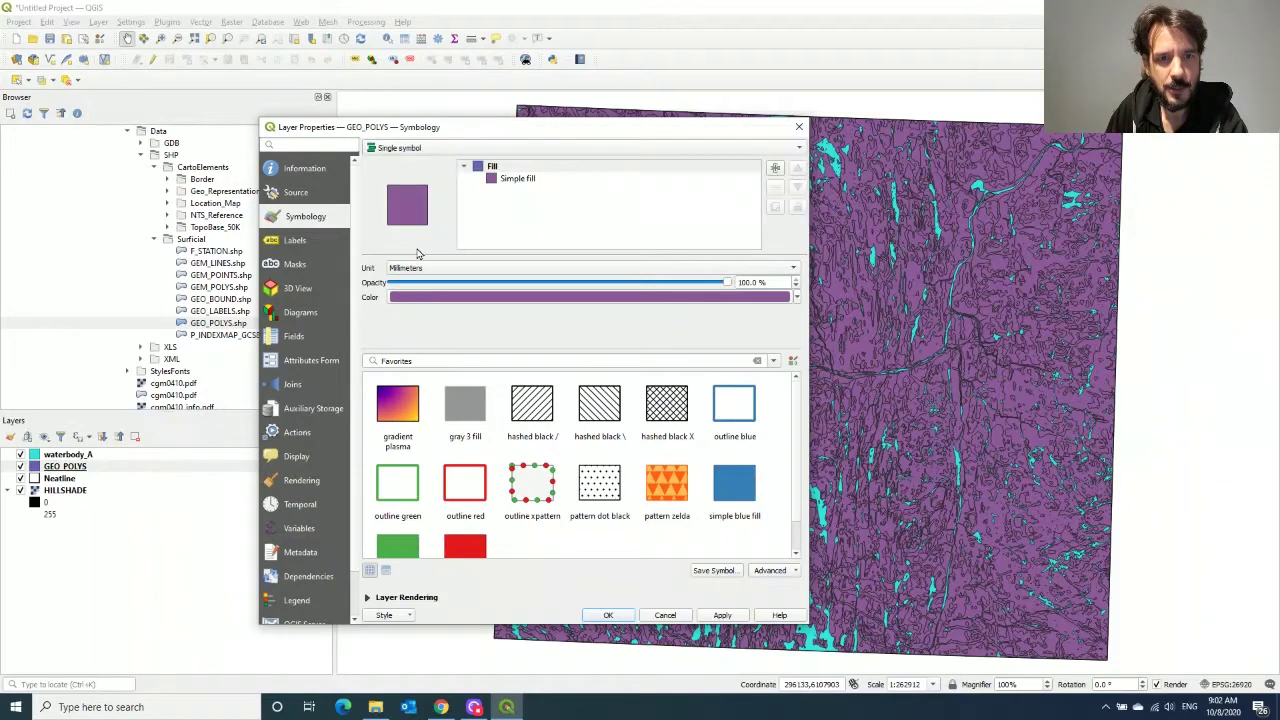
pyautogui.click(465, 151)
pyautogui.click(413, 164)
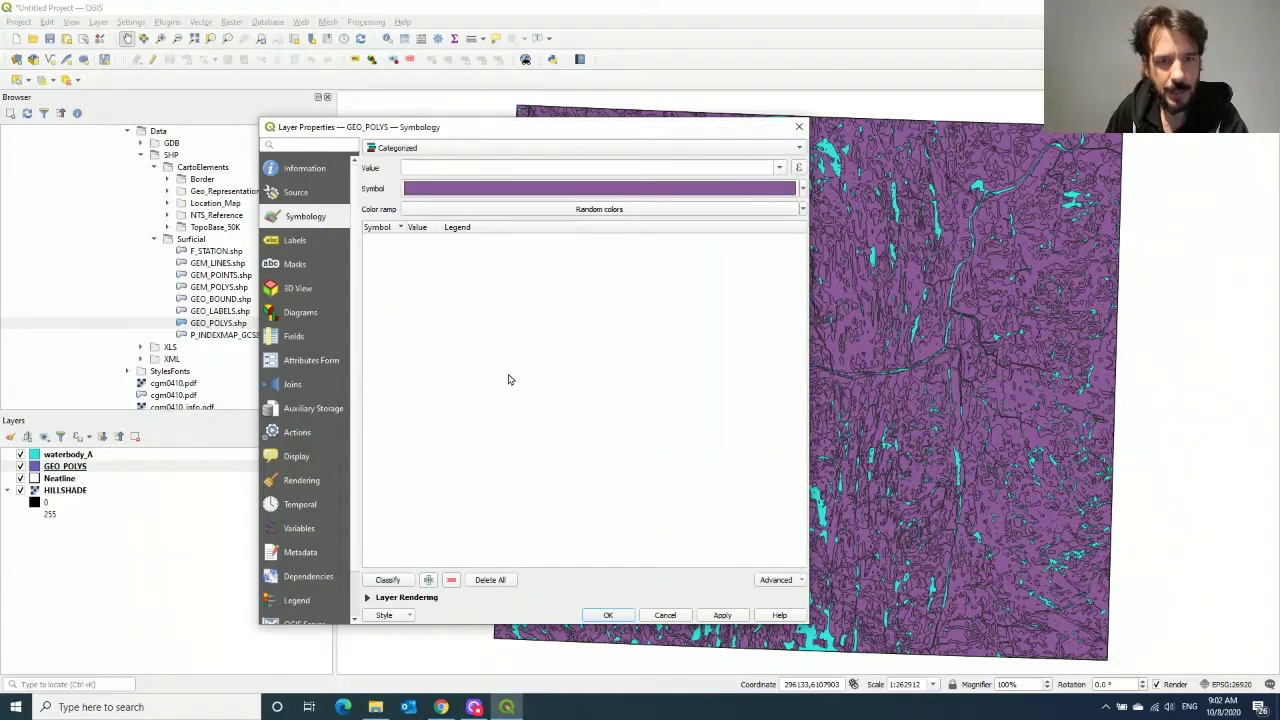
# - Choose ULABEL1 as the category value for GEO_POLYS and classify its map units with random colors
pyautogui.click(778, 171)
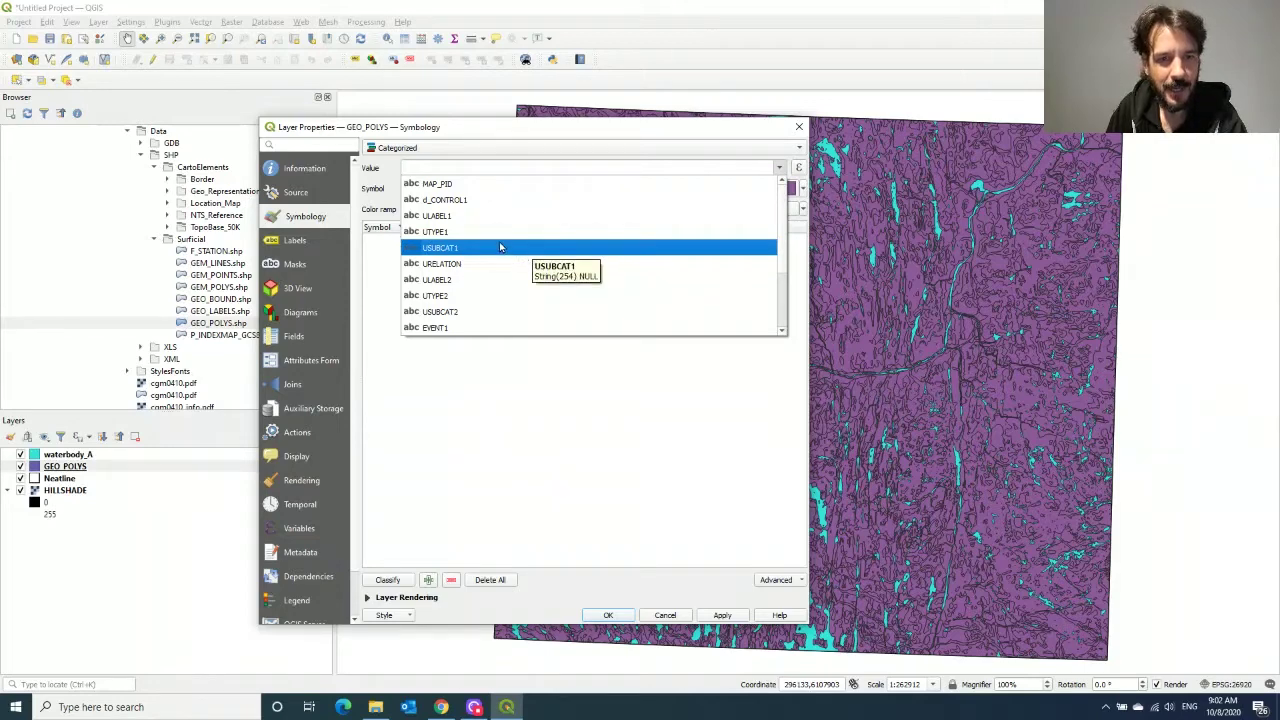
pyautogui.scroll(-2, 500, 247)
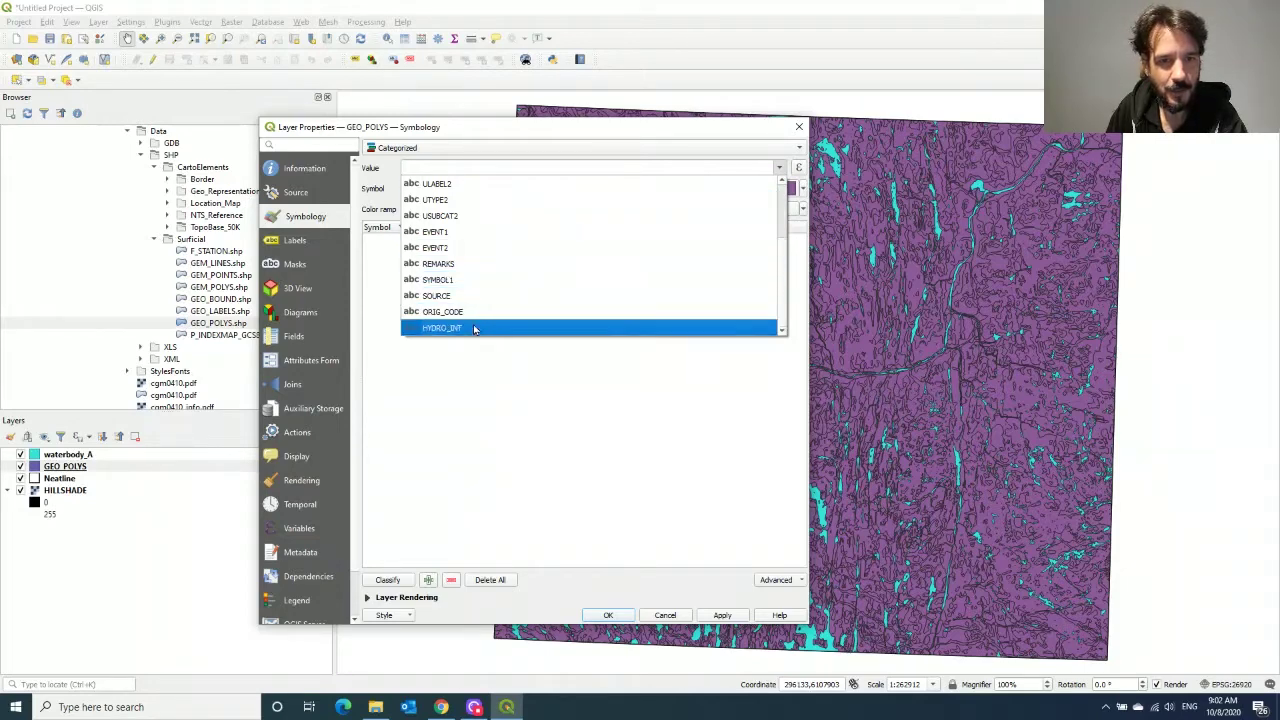
pyautogui.scroll(2, 502, 273)
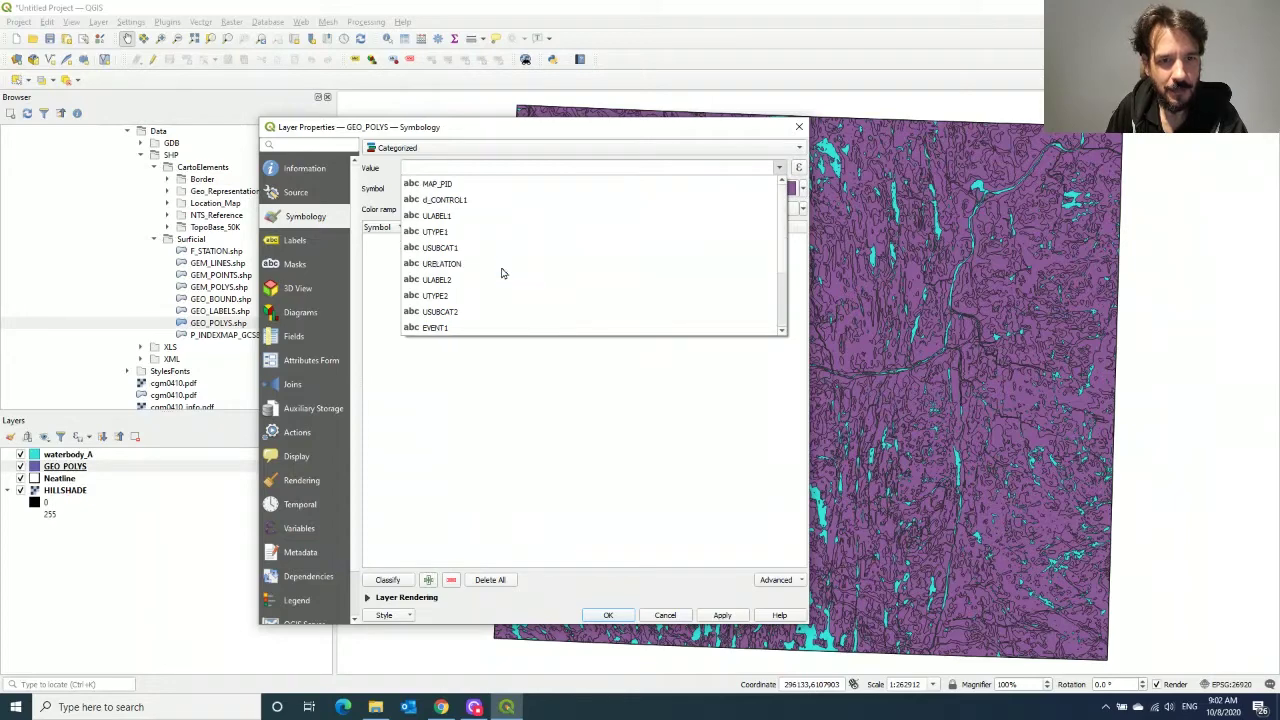
pyautogui.click(462, 218)
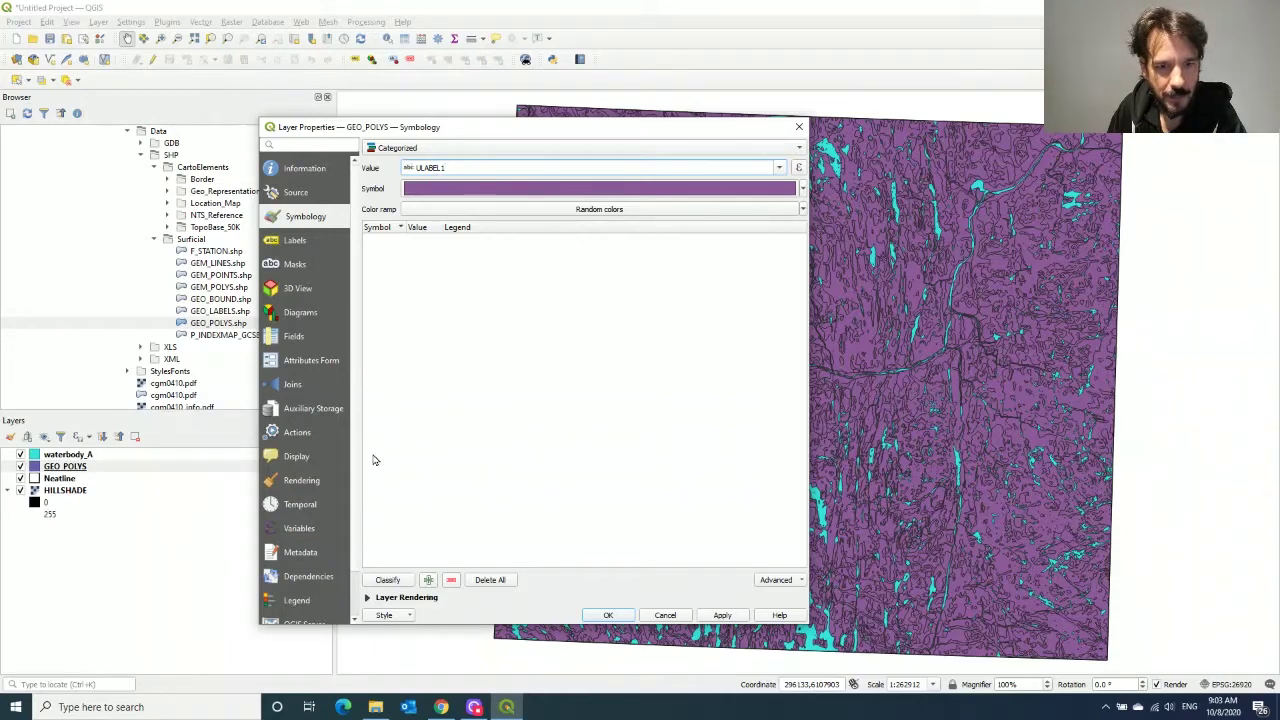
pyautogui.click(389, 584)
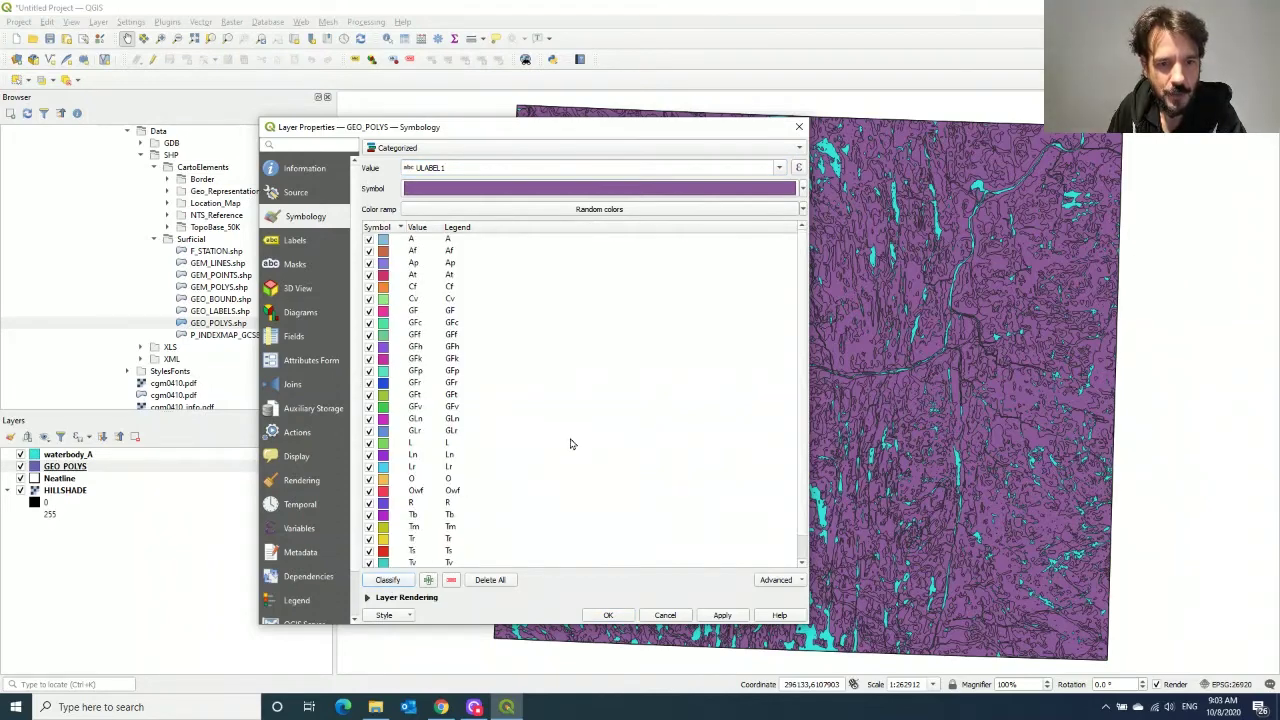
pyautogui.scroll(-1, 490, 462)
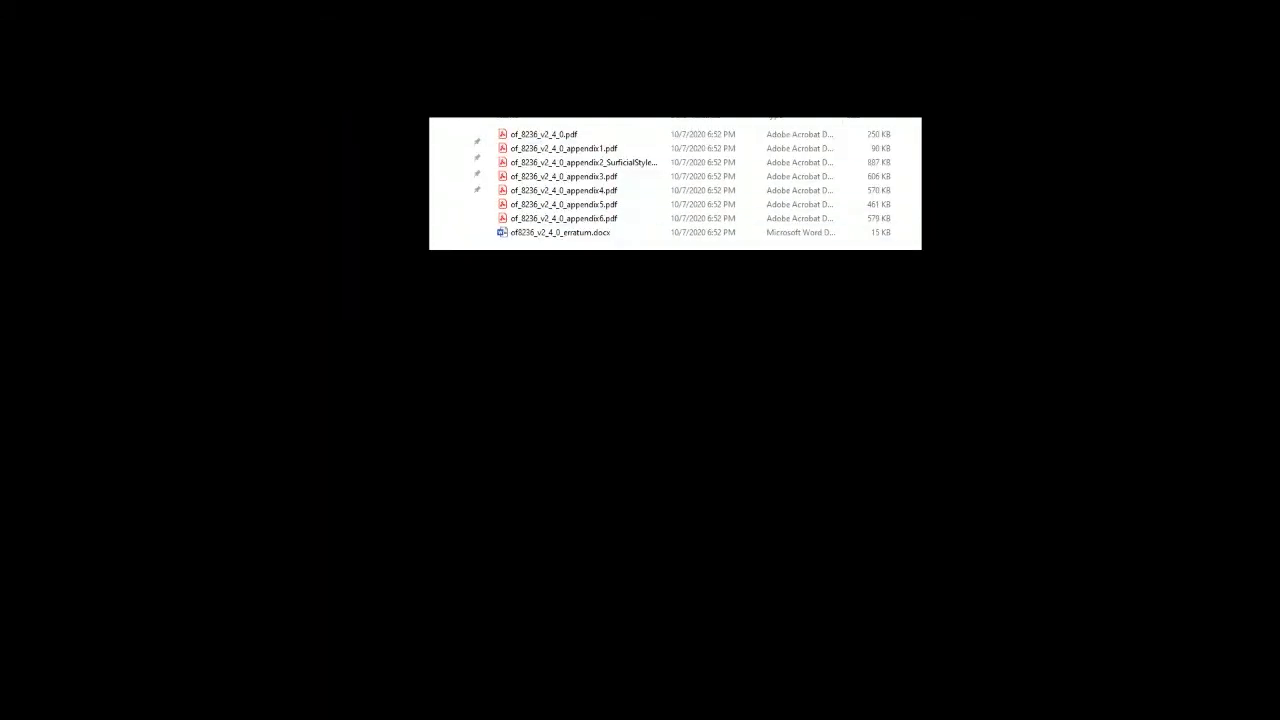
# - Open of_8236_v2_4_0_appendix5.pdf, examine the standard RGB colours of the map units through to the last page, and return to QGIS
pyautogui.click(530, 206)
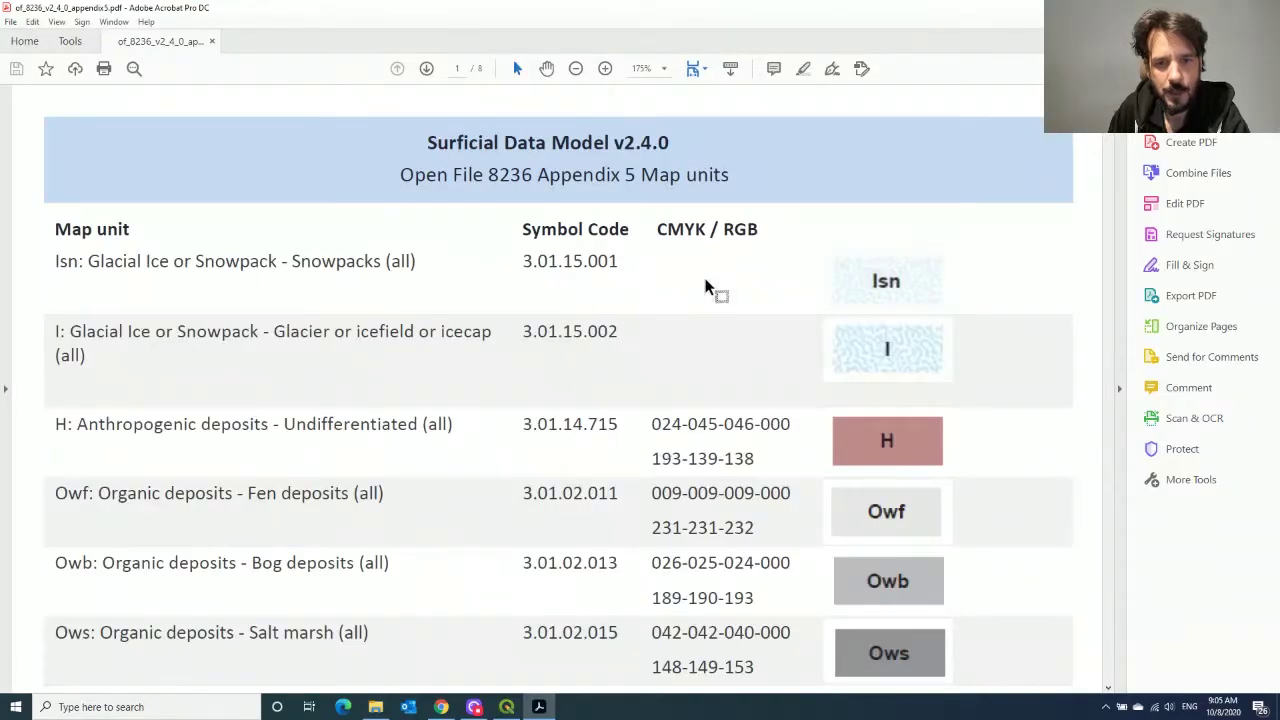
pyautogui.scroll(-5, 700, 395)
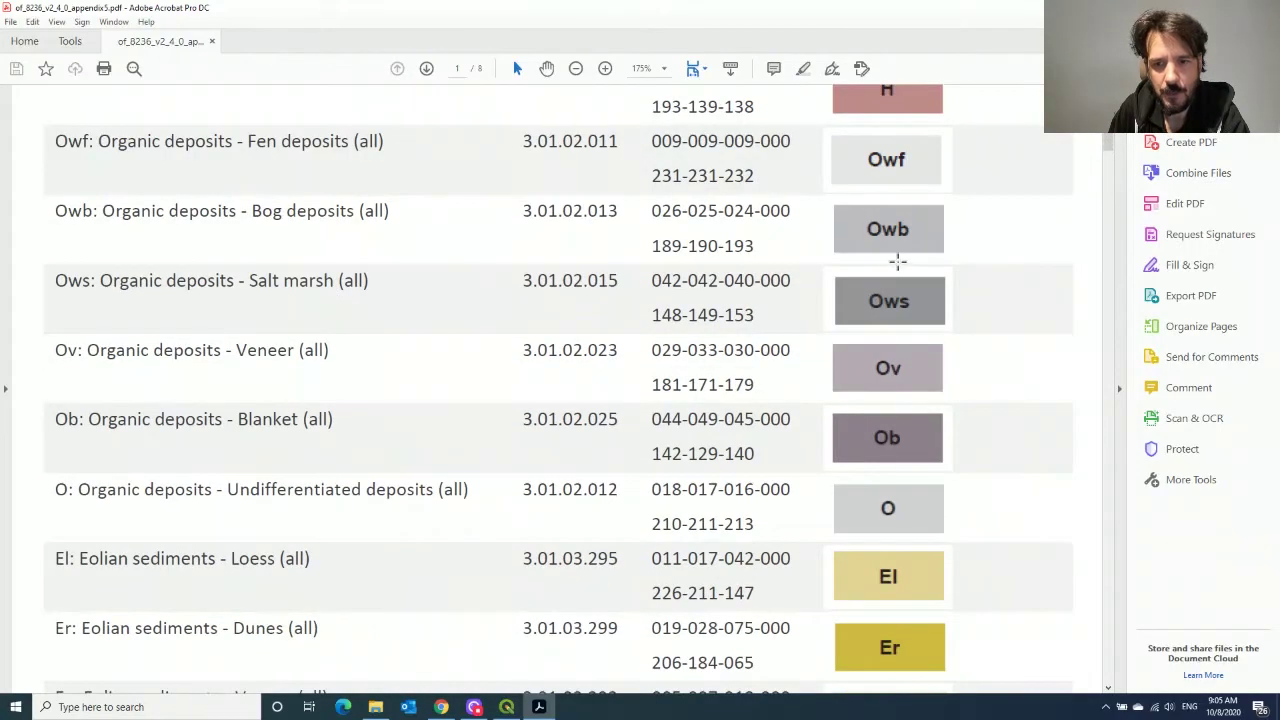
pyautogui.scroll(-3, 1006, 400)
pyautogui.moveTo(1113, 160); pyautogui.dragTo(1107, 523)
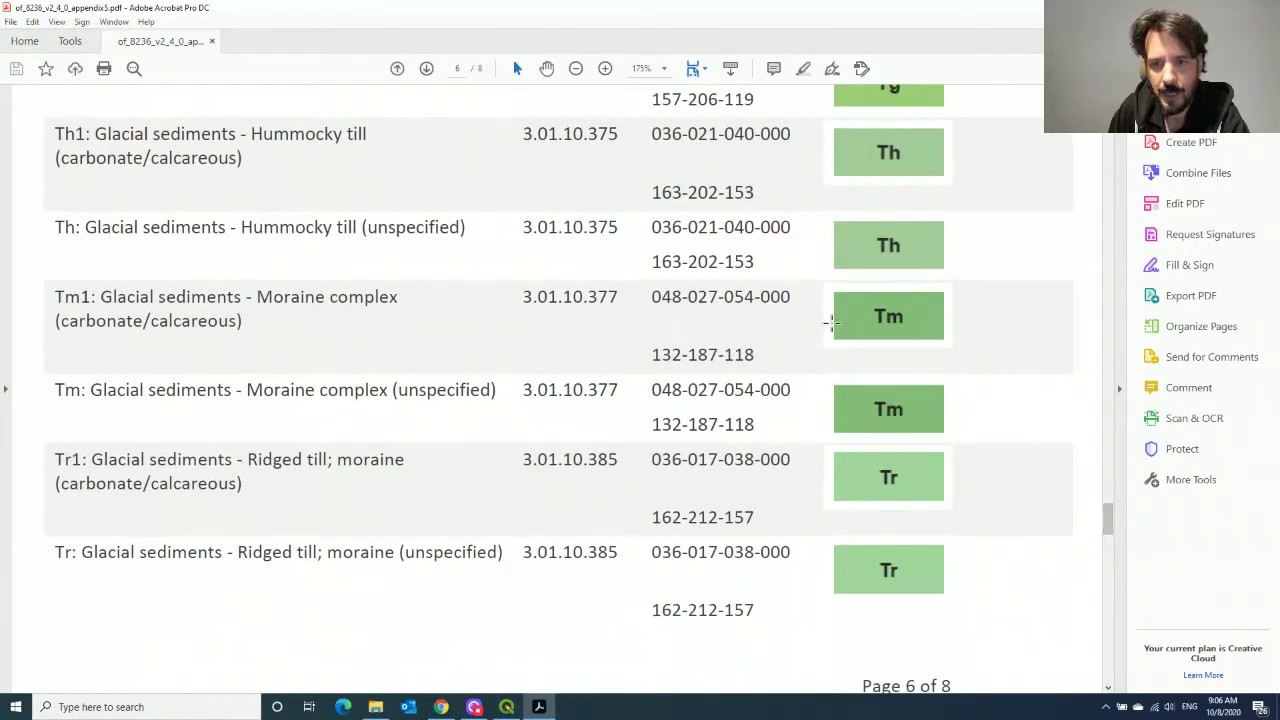
pyautogui.scroll(-10, 824, 320)
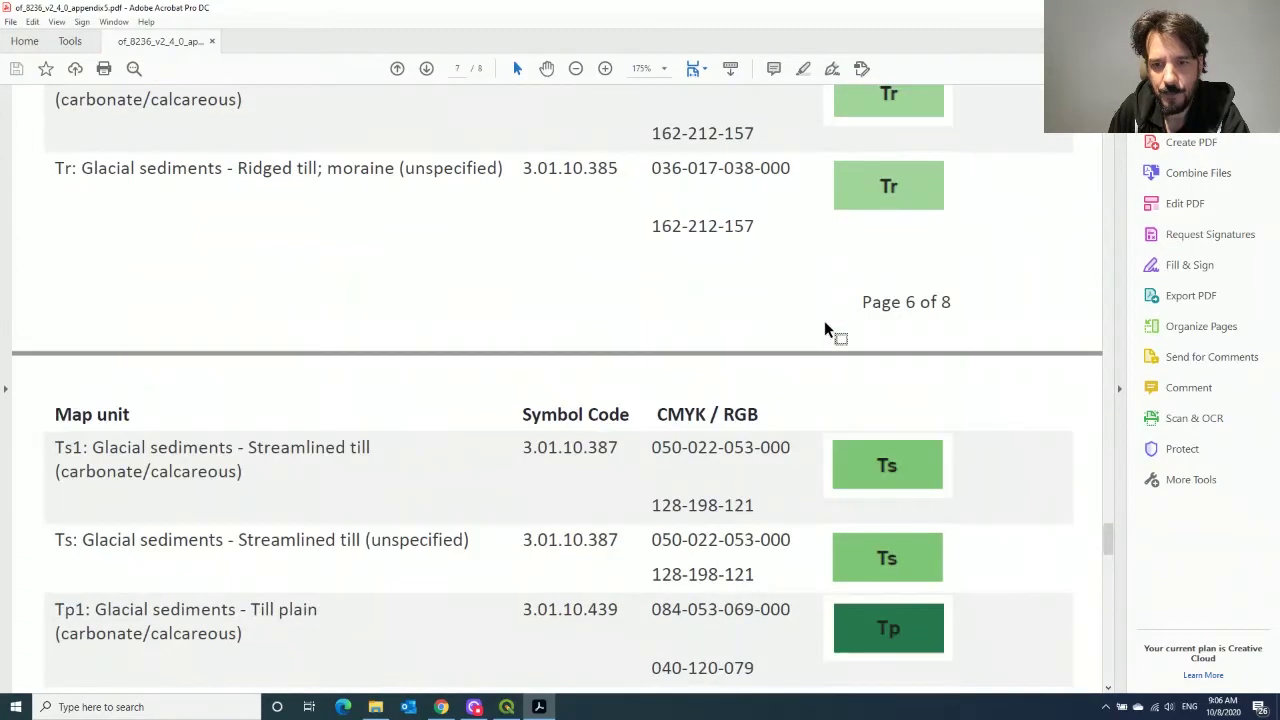
pyautogui.scroll(-10, 822, 325)
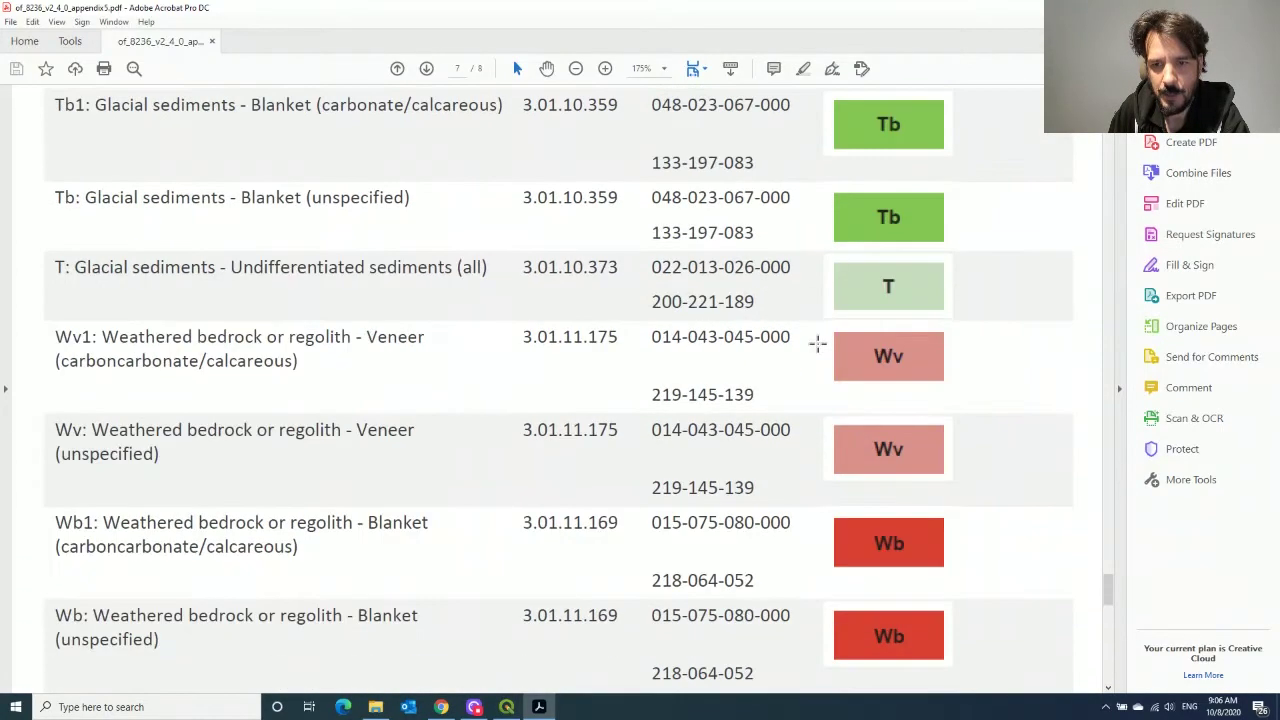
pyautogui.moveTo(1107, 600); pyautogui.dragTo(1117, 660)
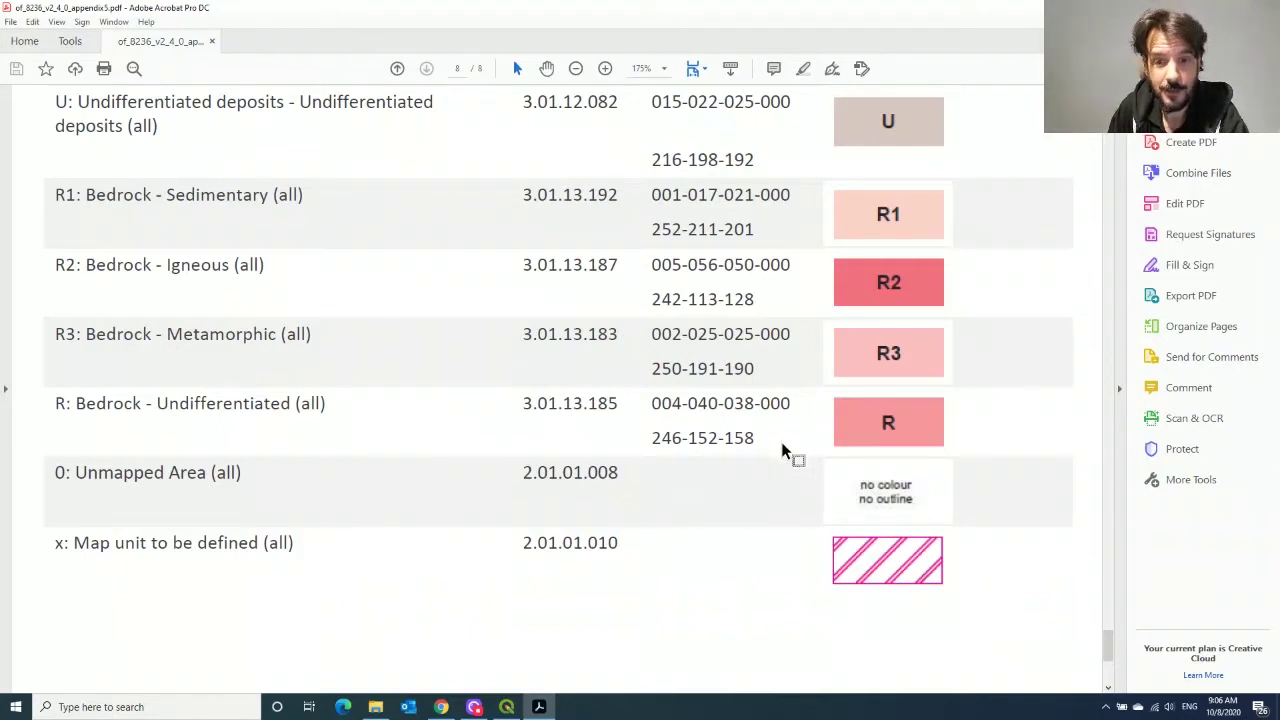
pyautogui.click(507, 707)
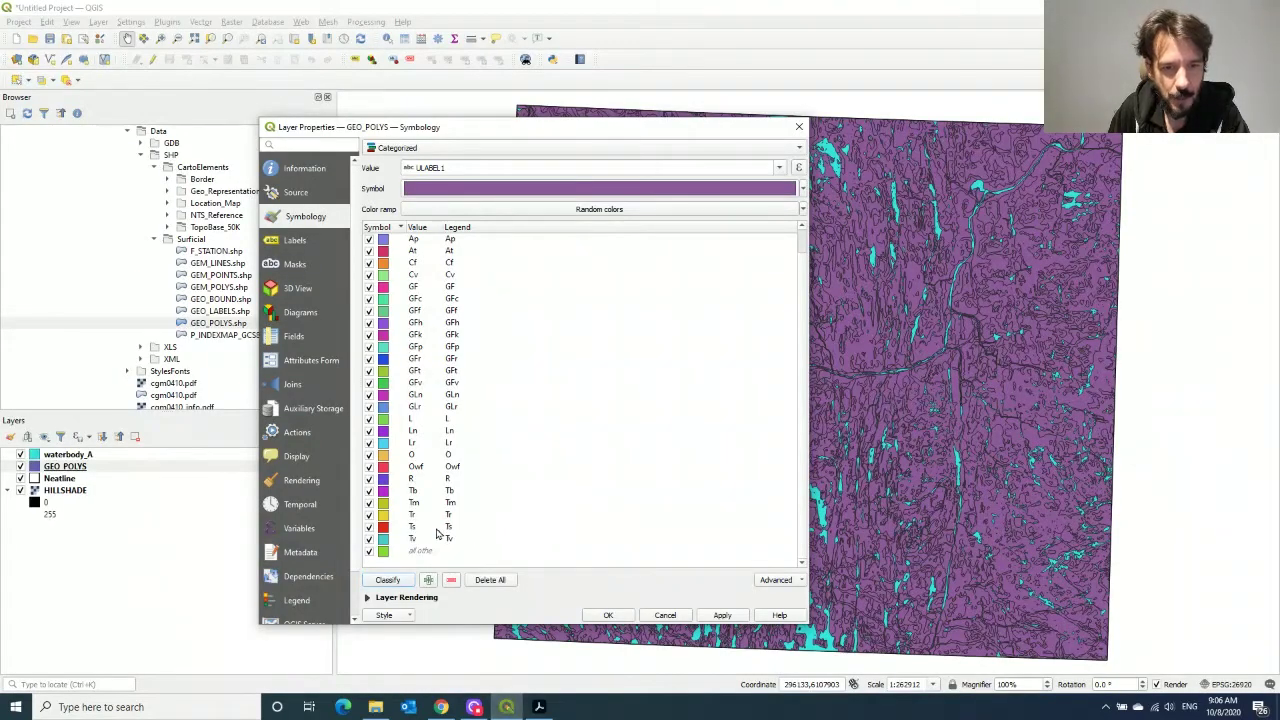
# - Set the R category's colour to RGB 246, 152, 158, checking the values against of_8236_v2_4_0_appendix5.pdf in Acrobat
pyautogui.rightClick(384, 480)
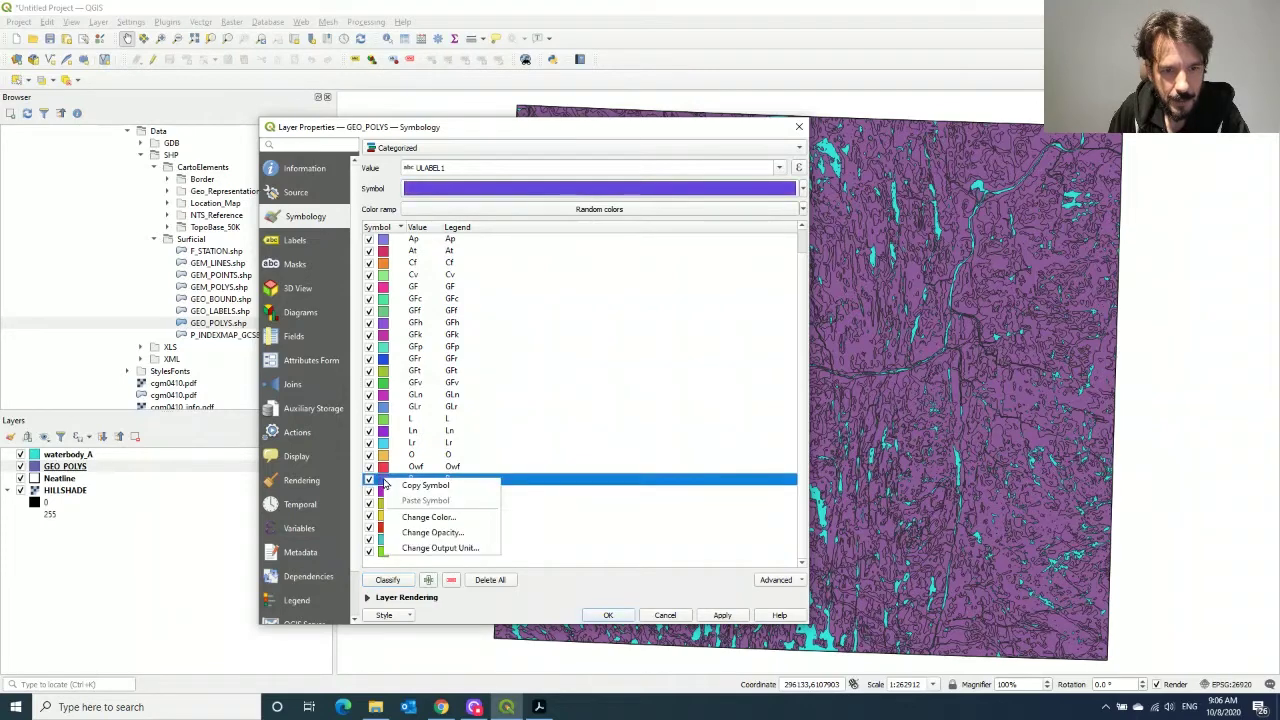
pyautogui.click(412, 517)
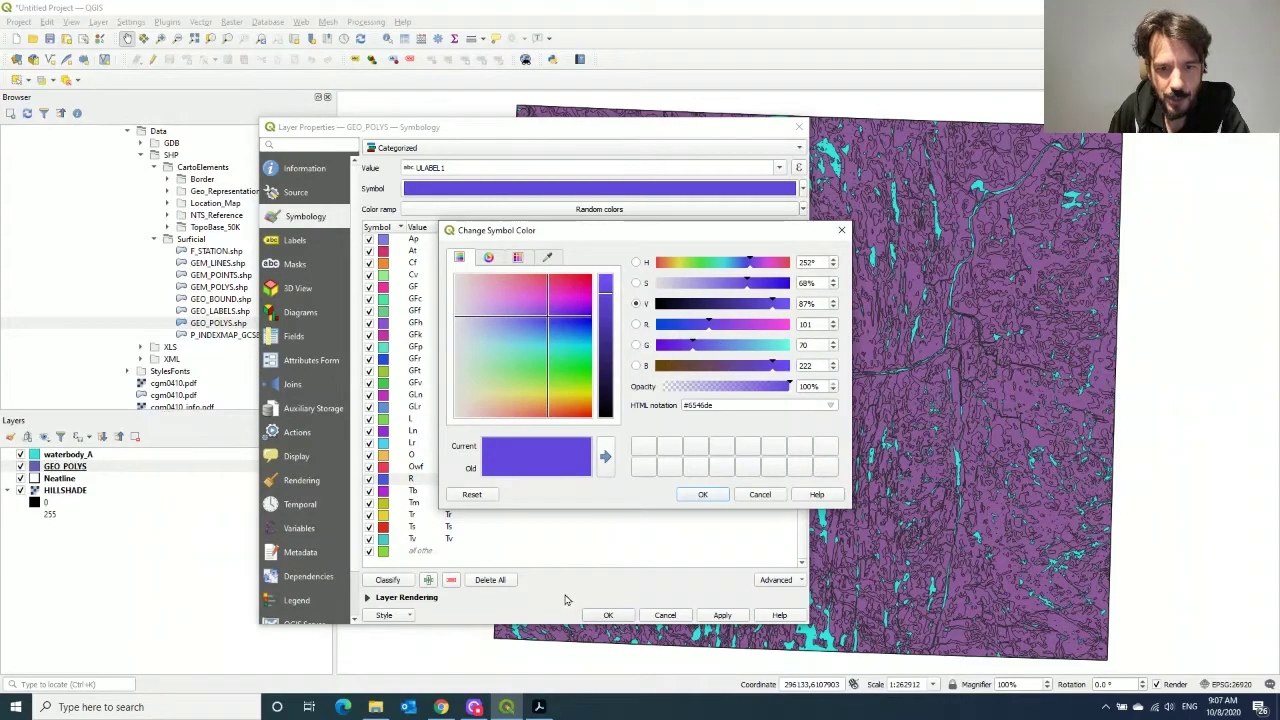
pyautogui.click(538, 707)
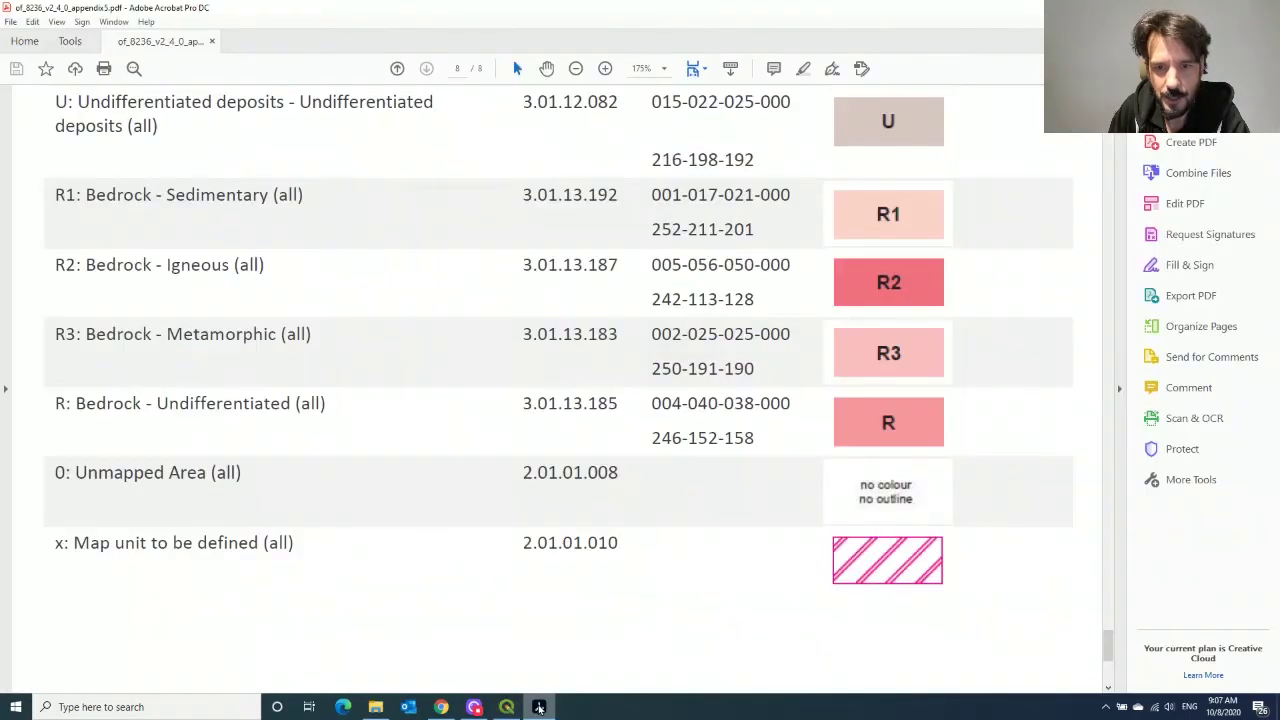
pyautogui.click(538, 707)
pyautogui.moveTo(708, 332); pyautogui.dragTo(767, 324)
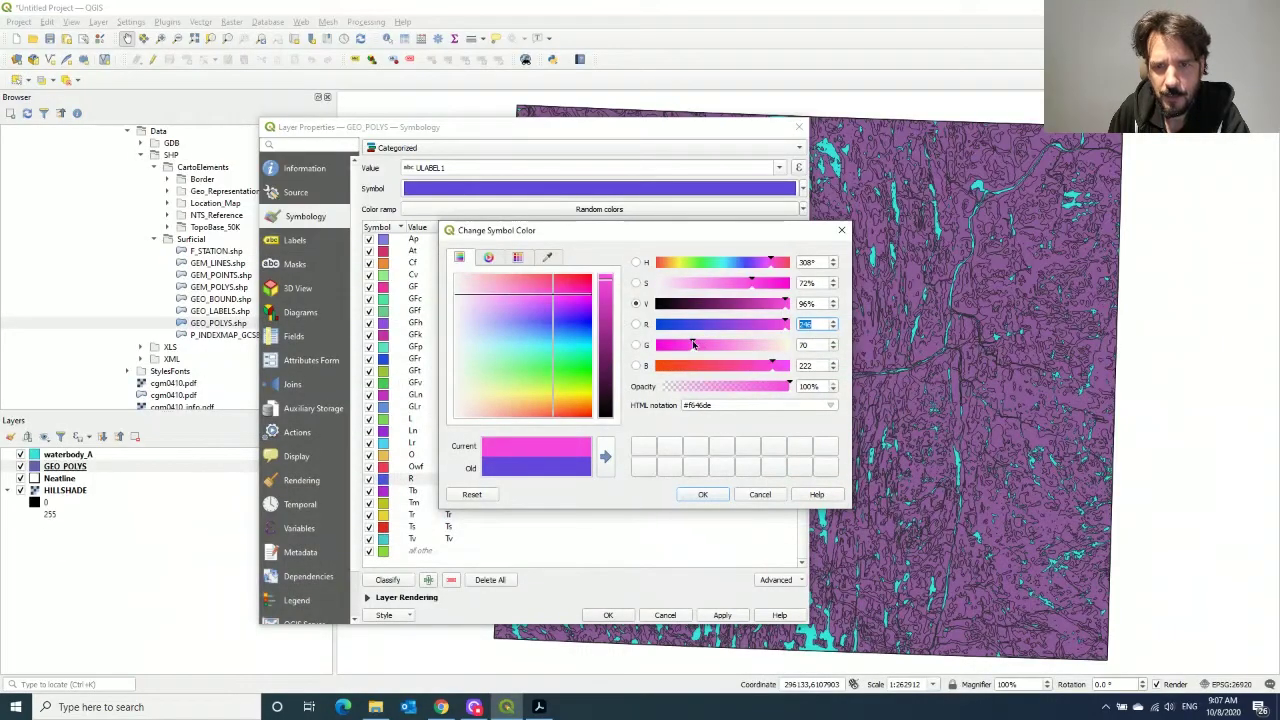
pyautogui.click(538, 707)
pyautogui.click(538, 707)
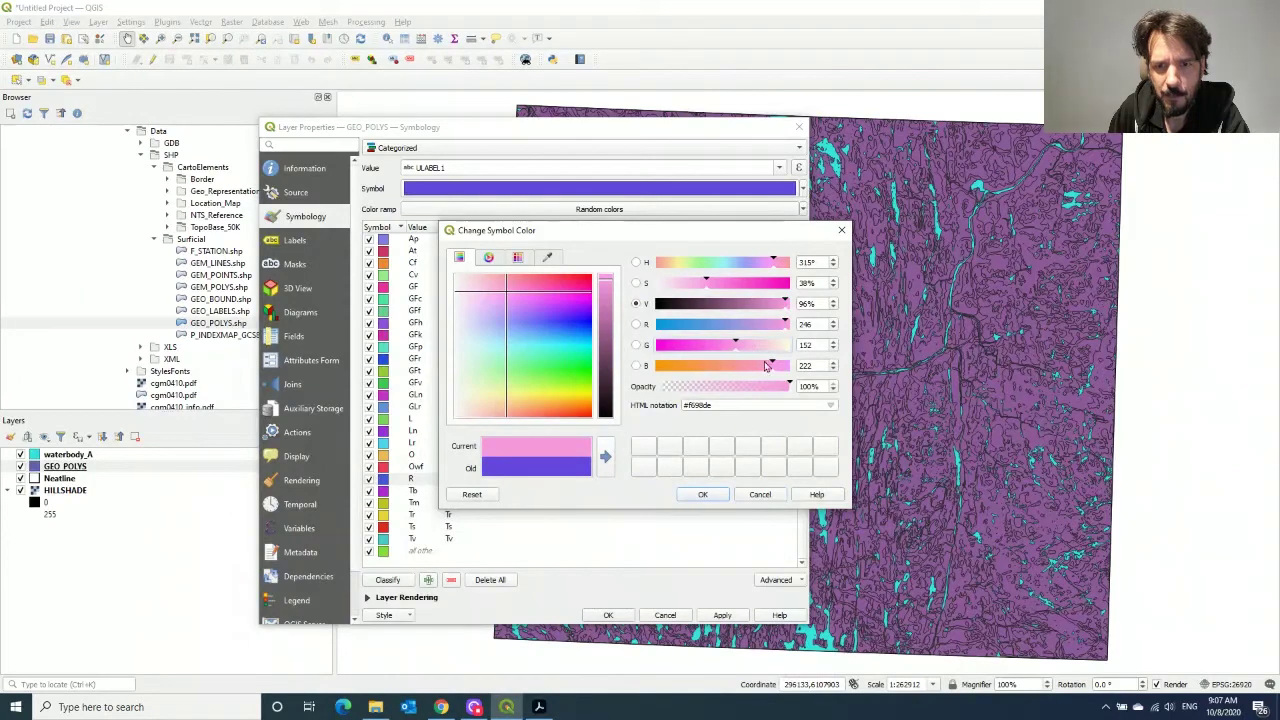
pyautogui.moveTo(773, 366); pyautogui.dragTo(738, 365)
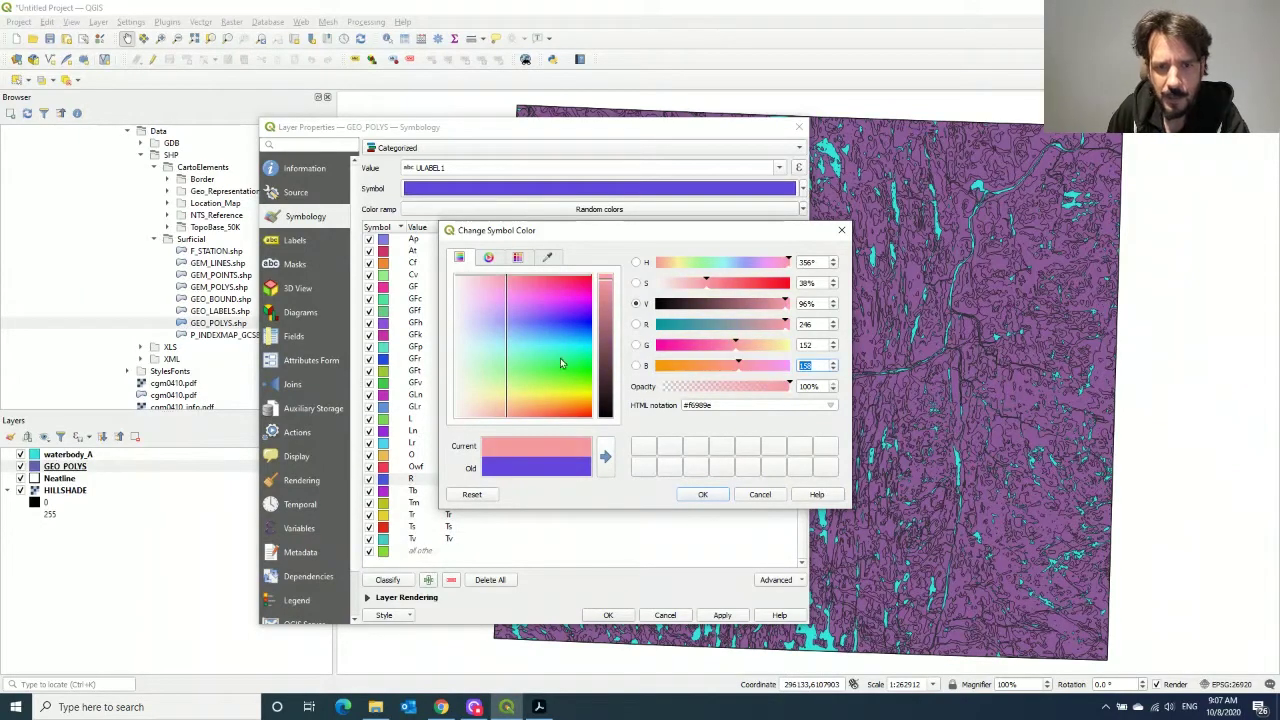
pyautogui.click(702, 494)
pyautogui.click(378, 480)
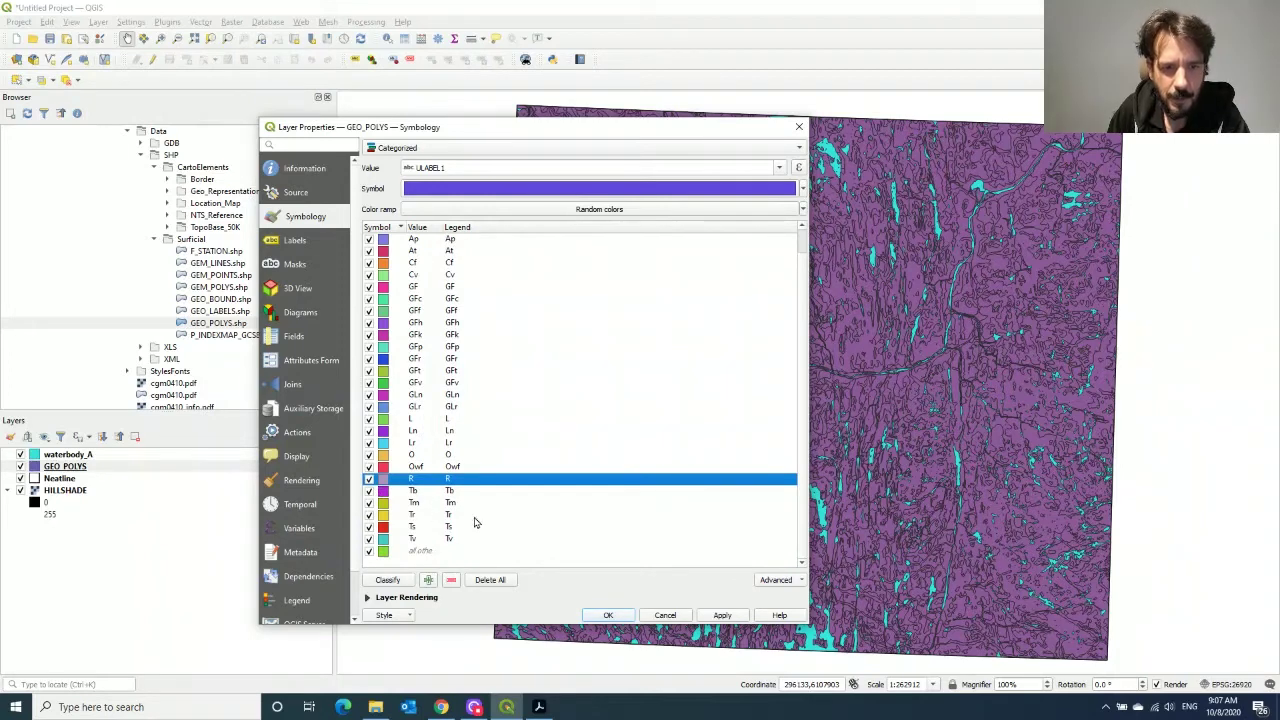
# - Select the Tv category, look up its standard RGB colour in of_8236_v2_4_0_appendix5.pdf, and return to QGIS
pyautogui.click(413, 539)
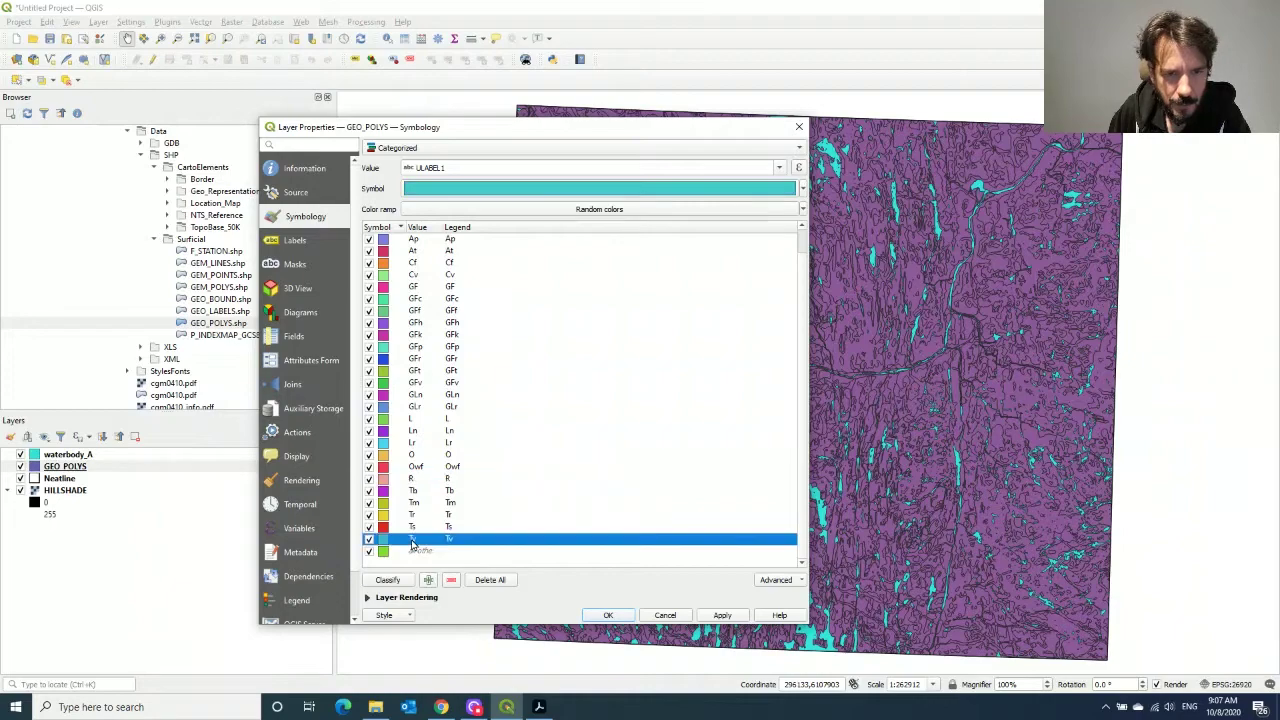
pyautogui.click(538, 707)
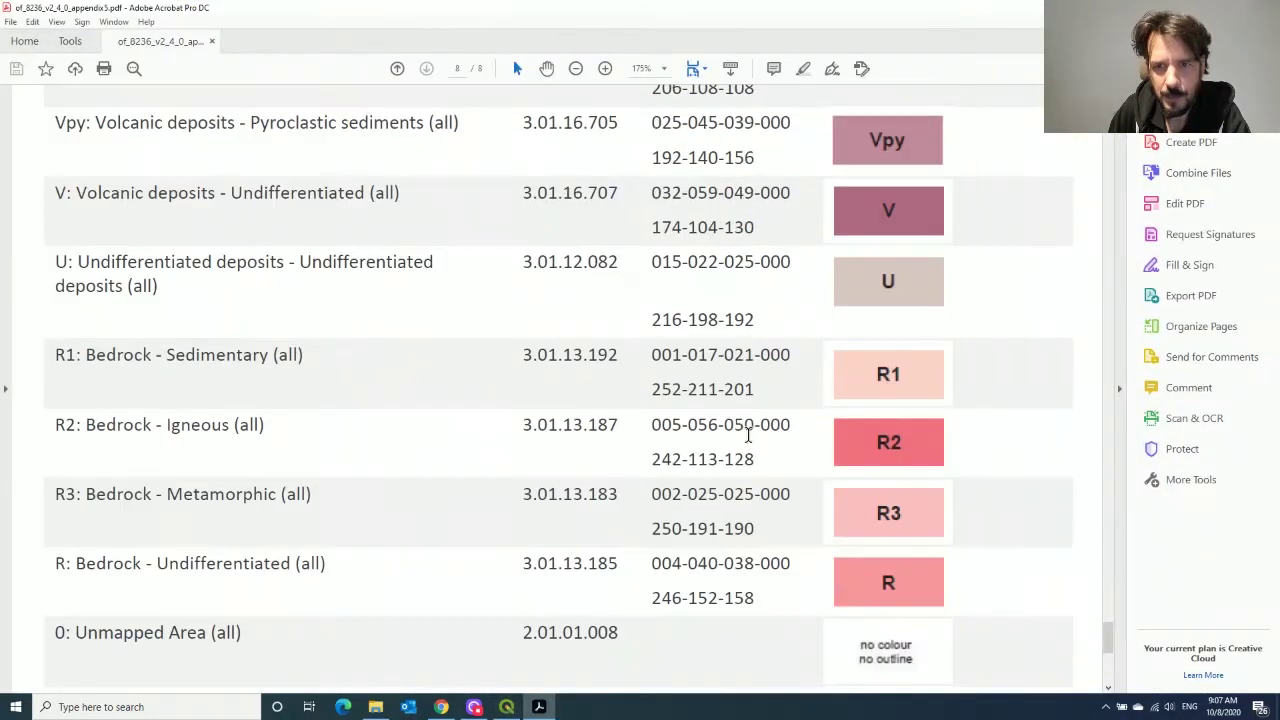
pyautogui.scroll(15, 748, 435)
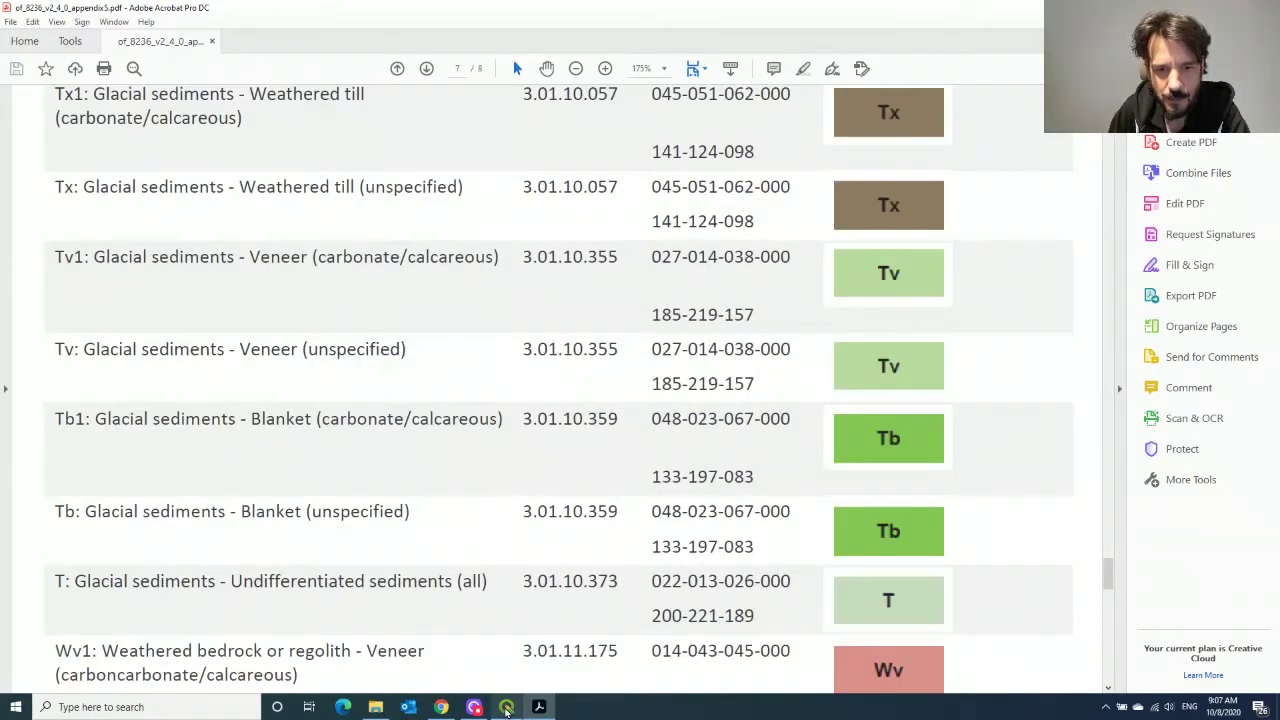
pyautogui.moveTo(507, 709)
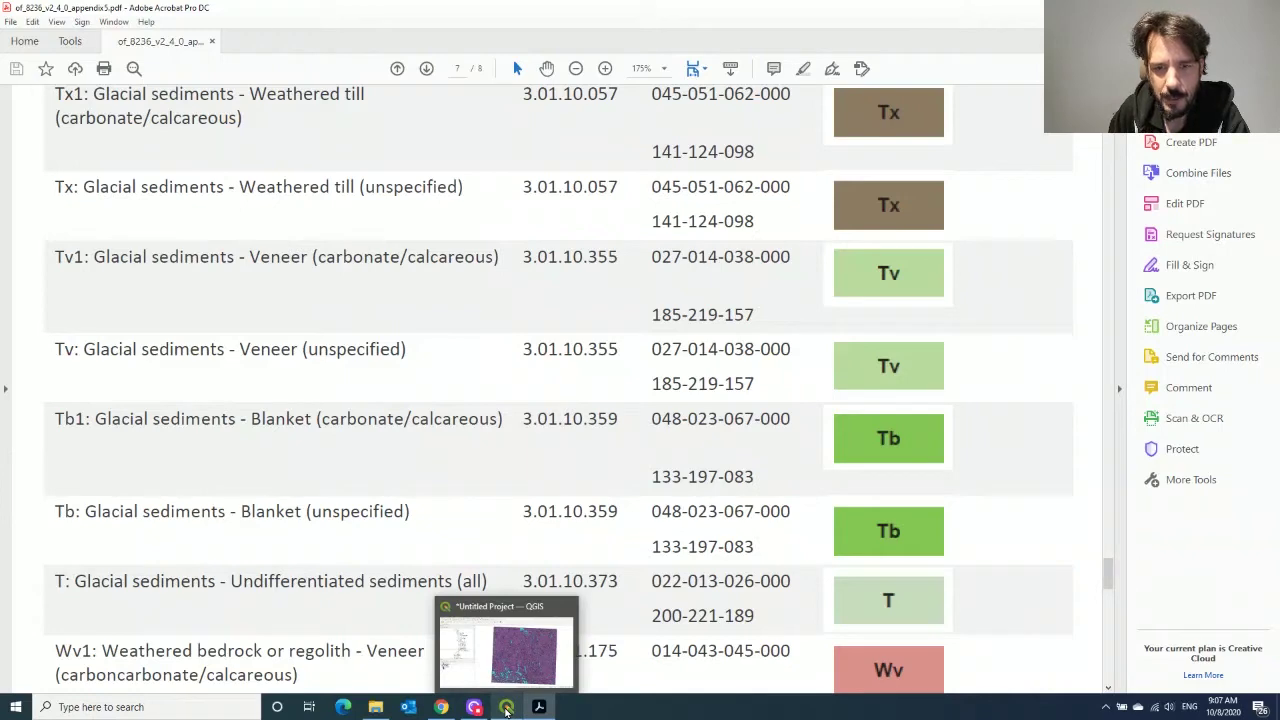
pyautogui.click(507, 709)
# - Set the Tv category's colour to RGB 185, 219, 157 and accept the GEO_POLYS layer properties
pyautogui.click(388, 540)
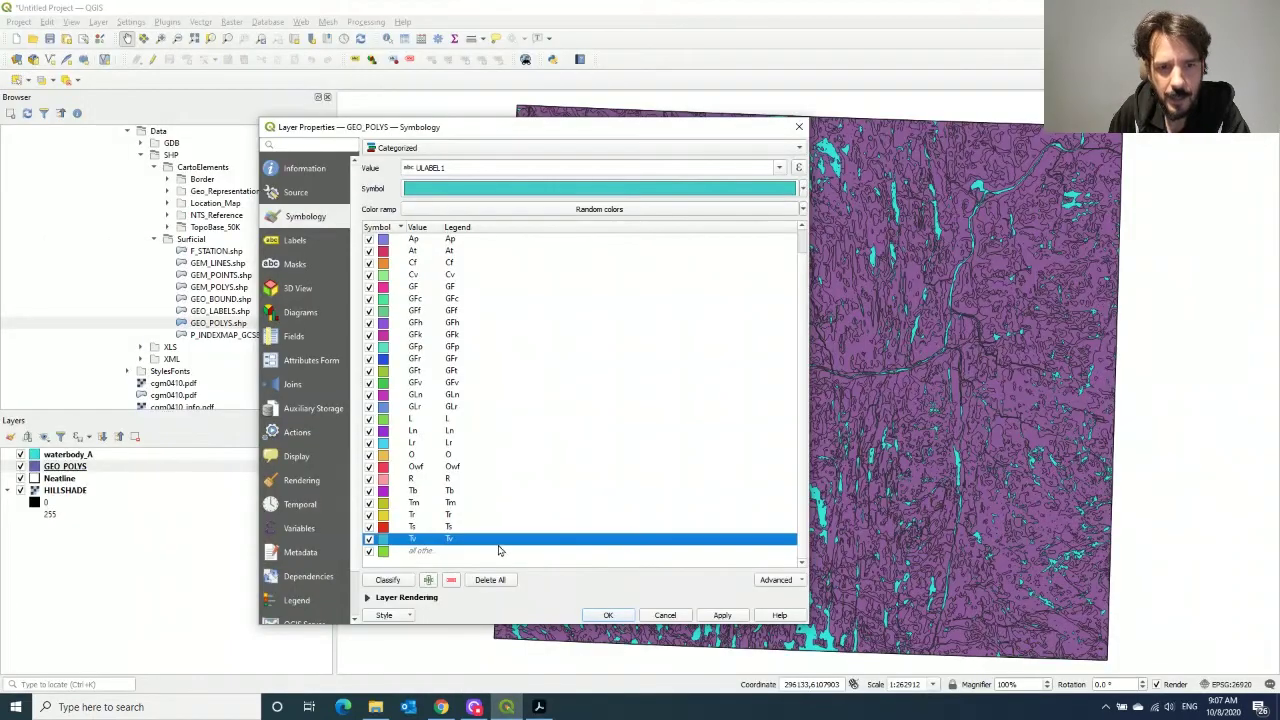
pyautogui.rightClick(380, 545)
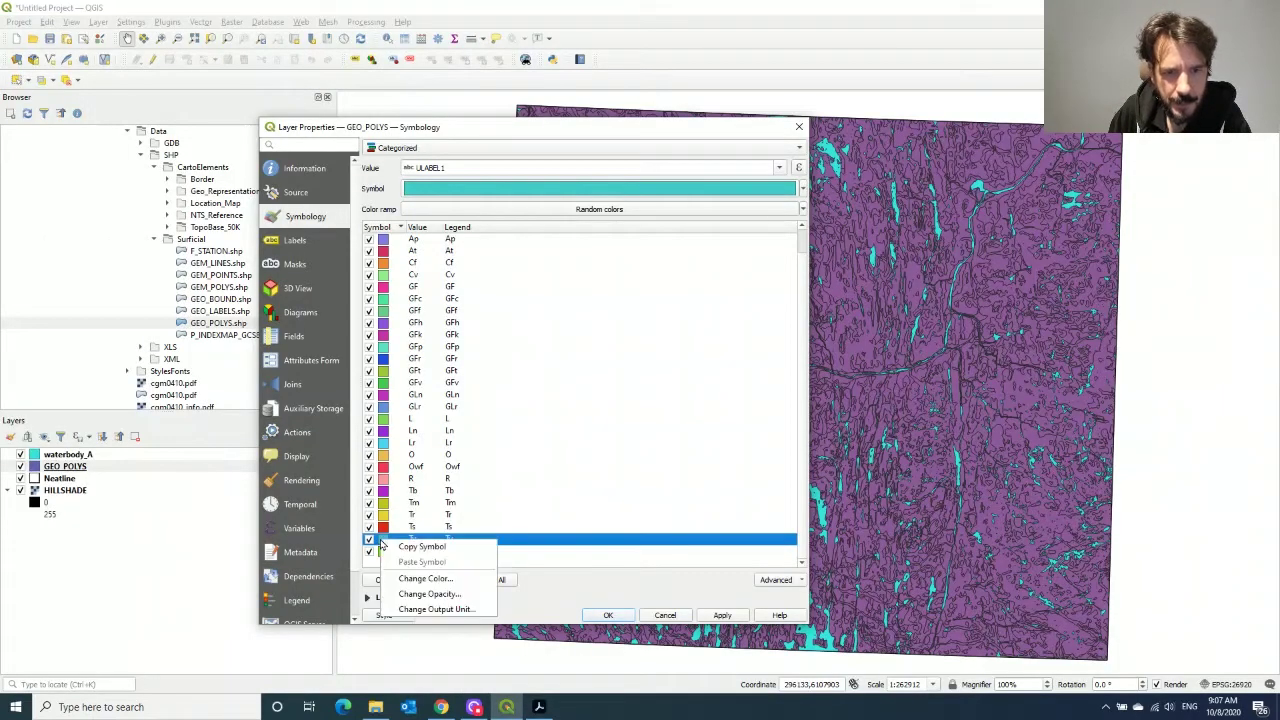
pyautogui.click(402, 576)
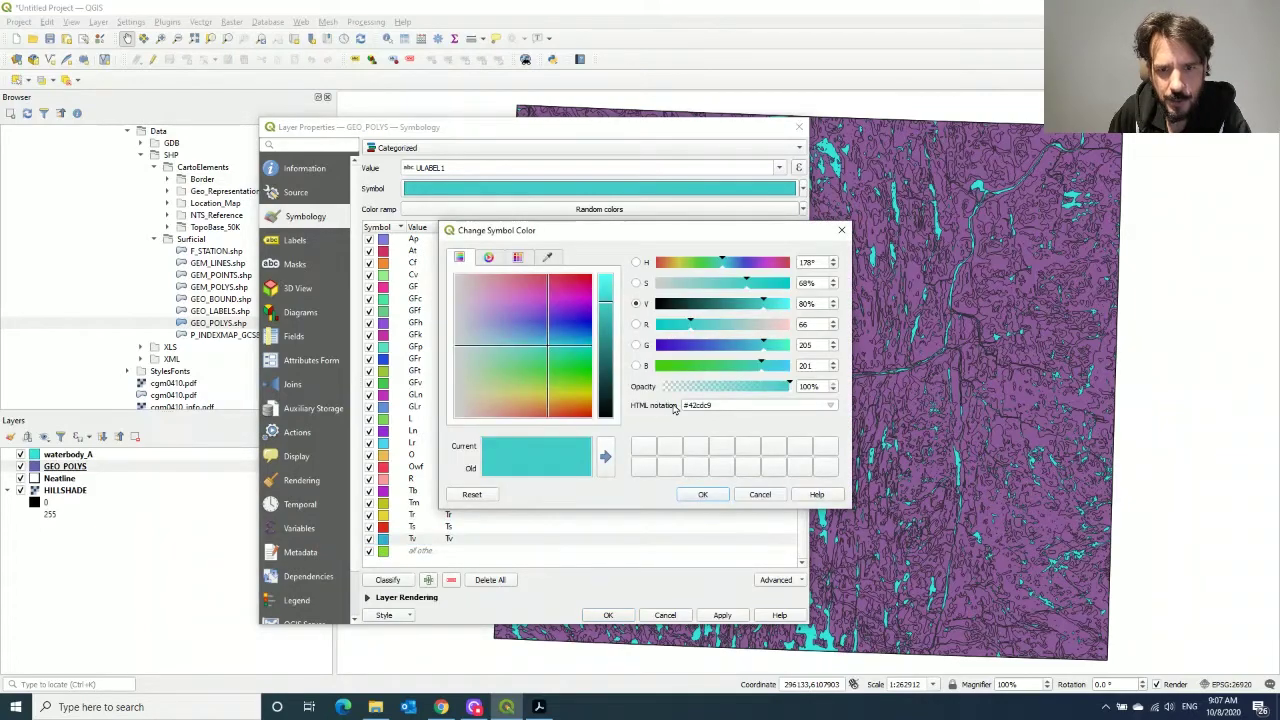
pyautogui.moveTo(690, 322); pyautogui.dragTo(755, 336)
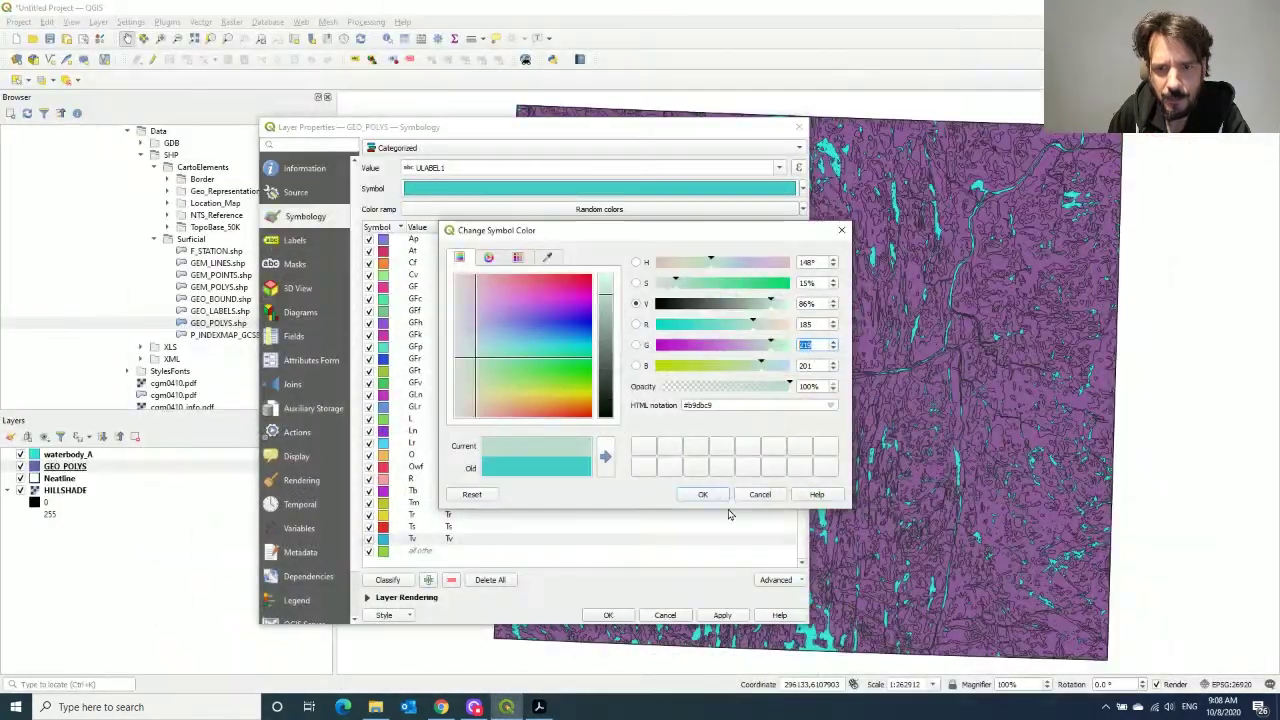
pyautogui.moveTo(762, 373); pyautogui.dragTo(738, 420)
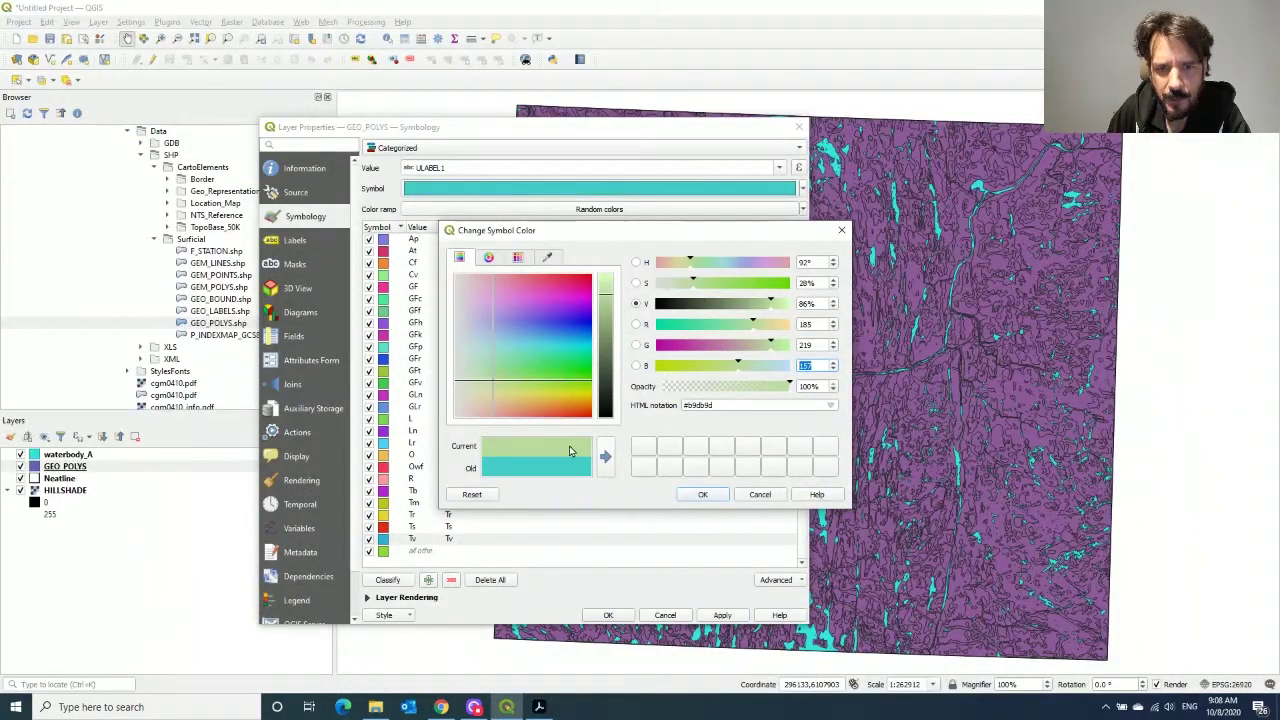
pyautogui.click(703, 495)
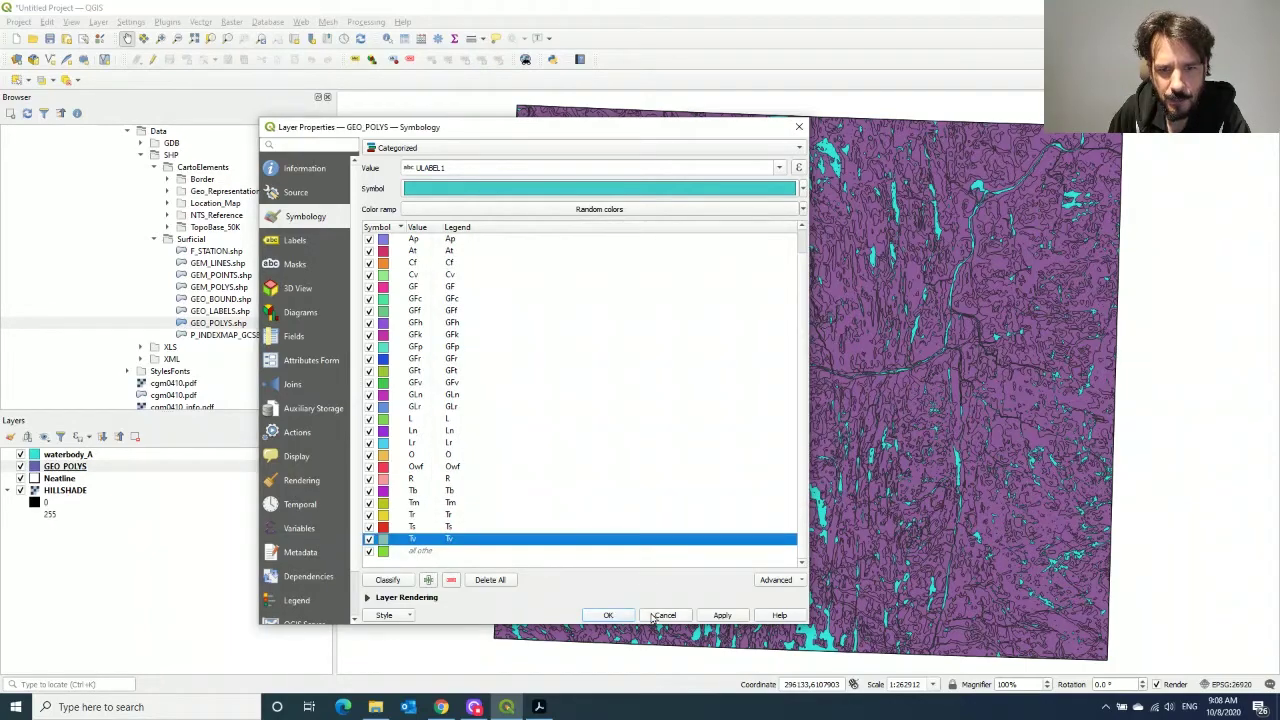
pyautogui.click(609, 616)
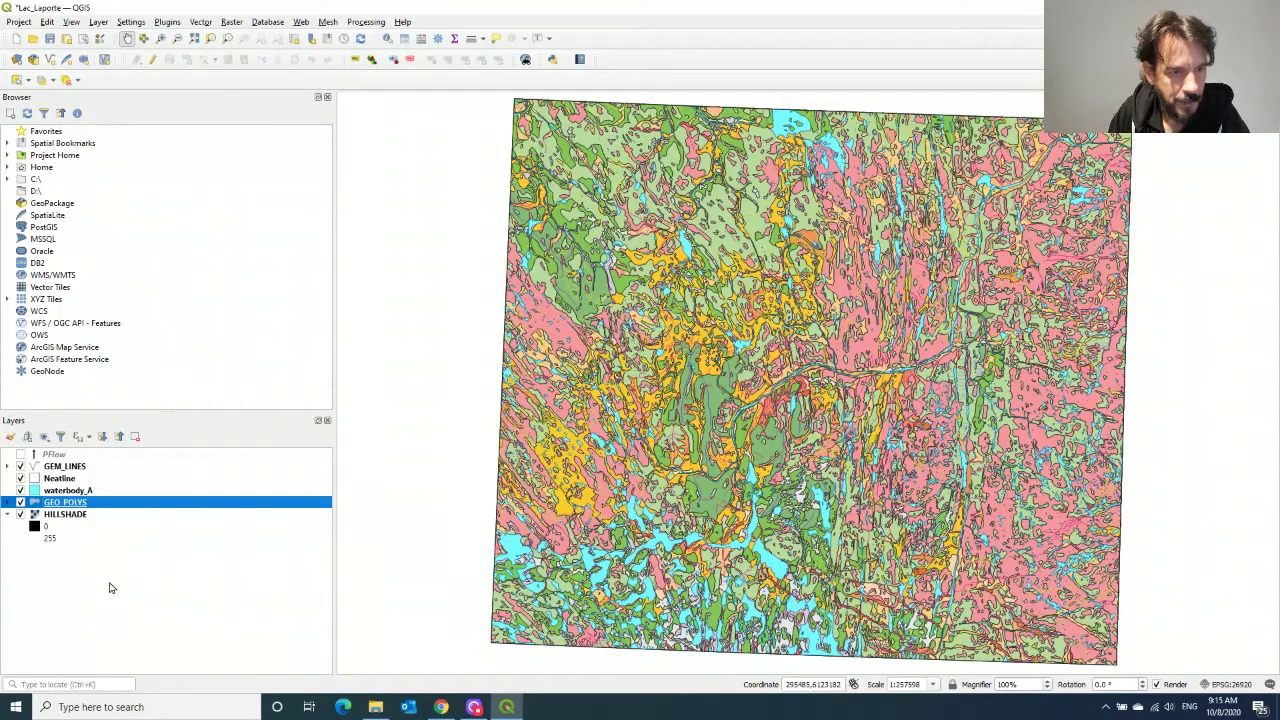
# - In the GEO_POLYS symbology, set the symbol opacity of all map unit categories from A to Tv to 50% and apply it
pyautogui.rightClick(73, 508)
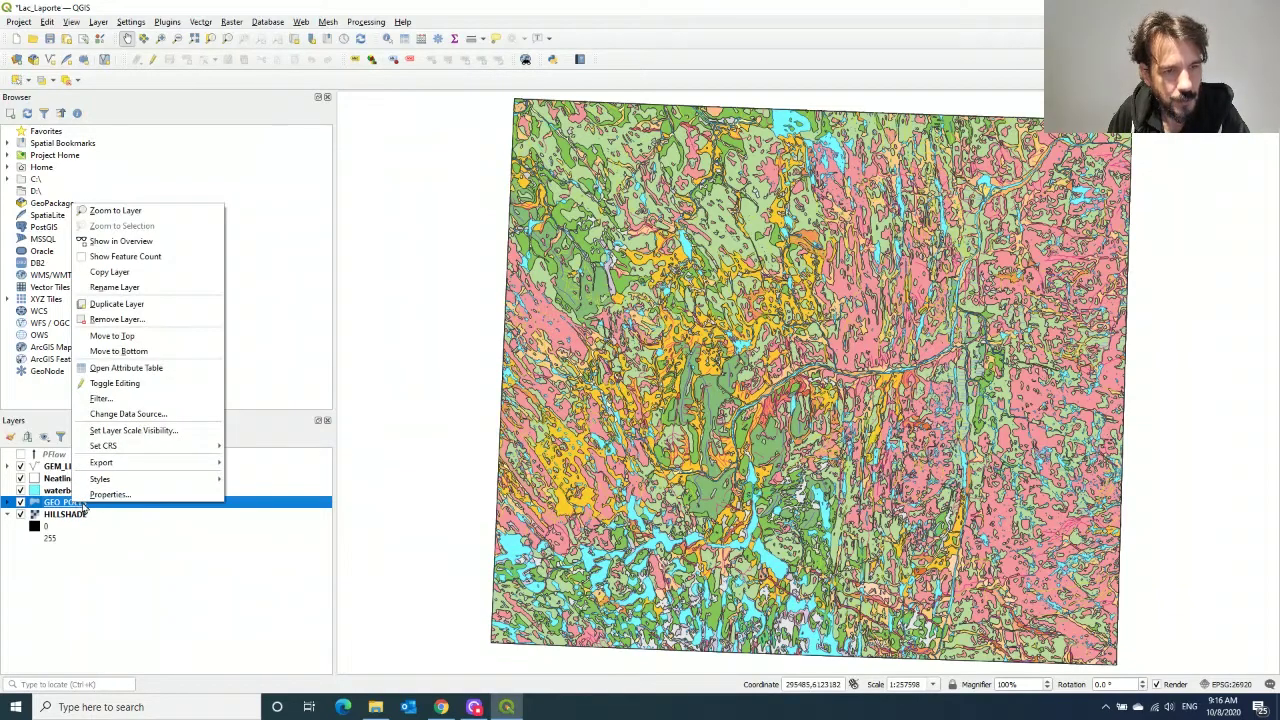
pyautogui.click(110, 496)
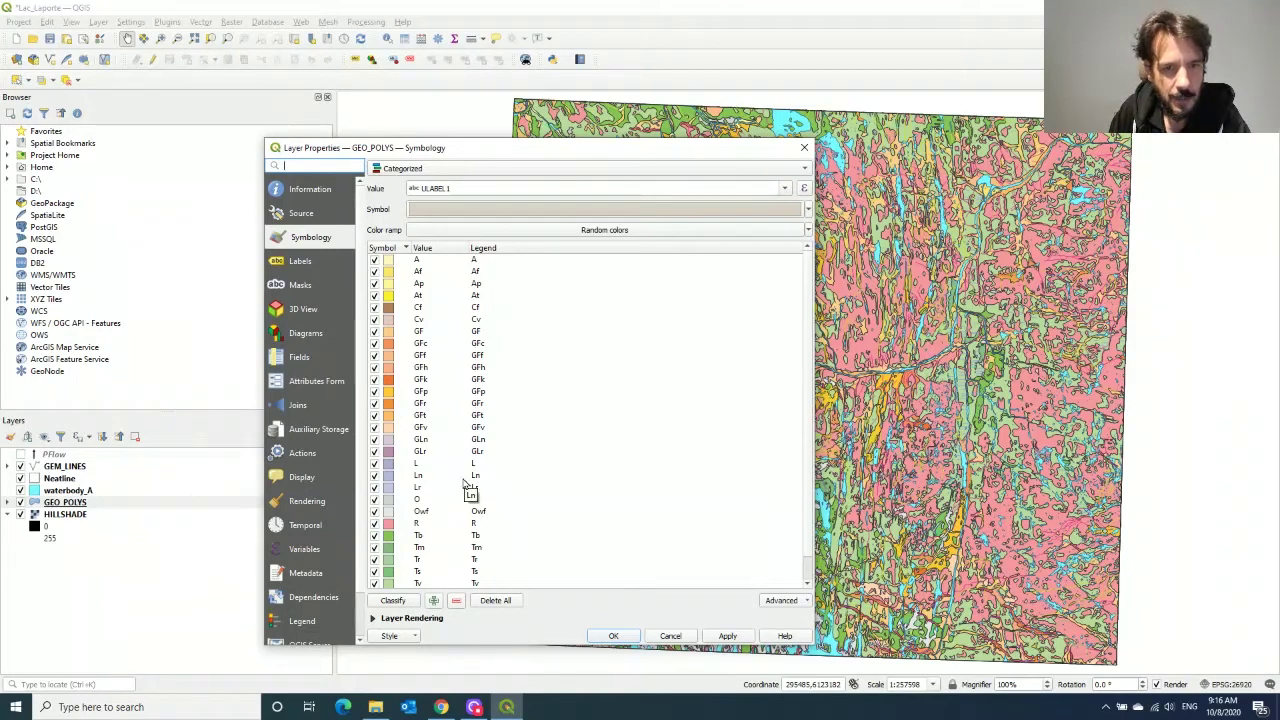
pyautogui.click(421, 263)
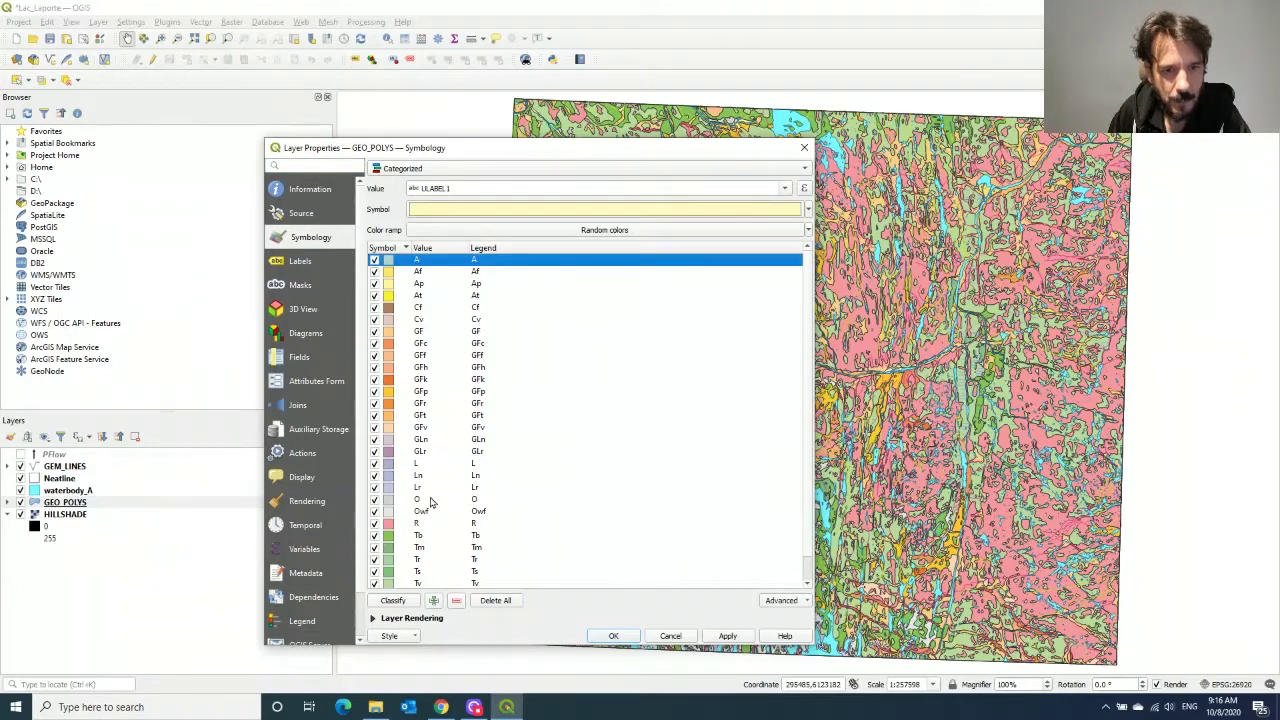
pyautogui.scroll(-1, 432, 503)
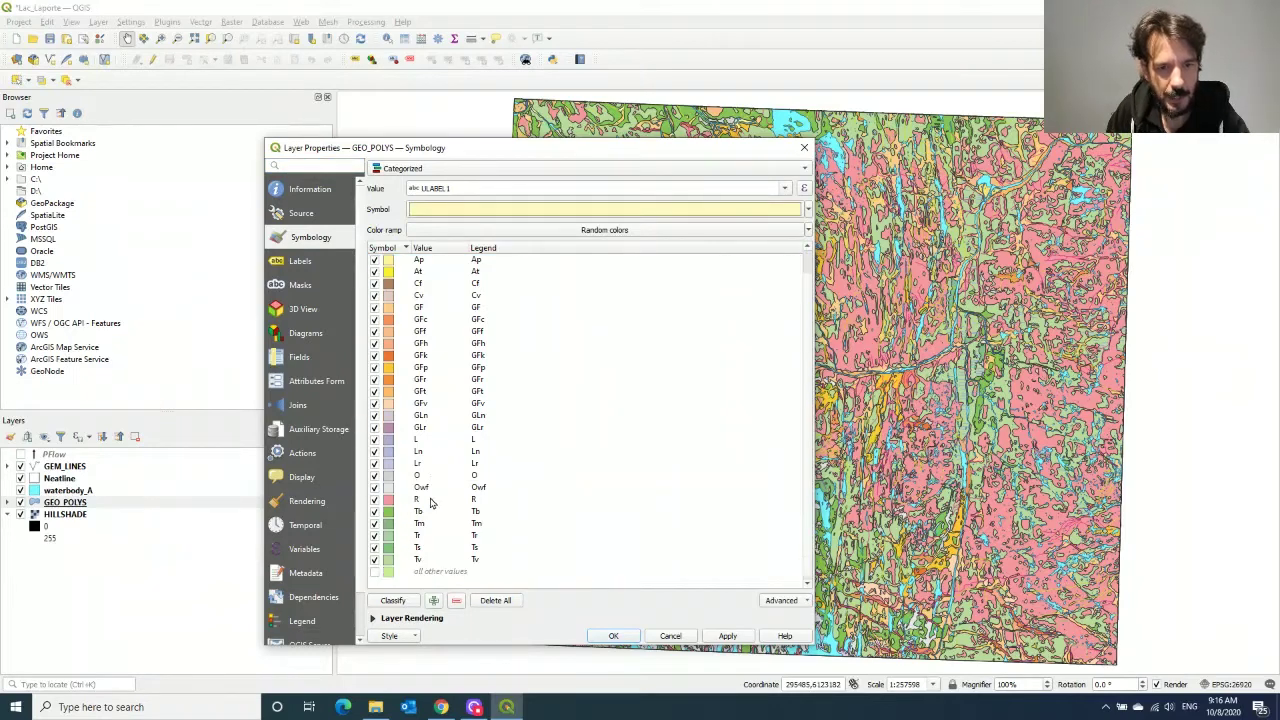
pyautogui.keyDown('shift'); pyautogui.click(421, 563); pyautogui.keyUp('shift')
pyautogui.scroll(1, 466, 491)
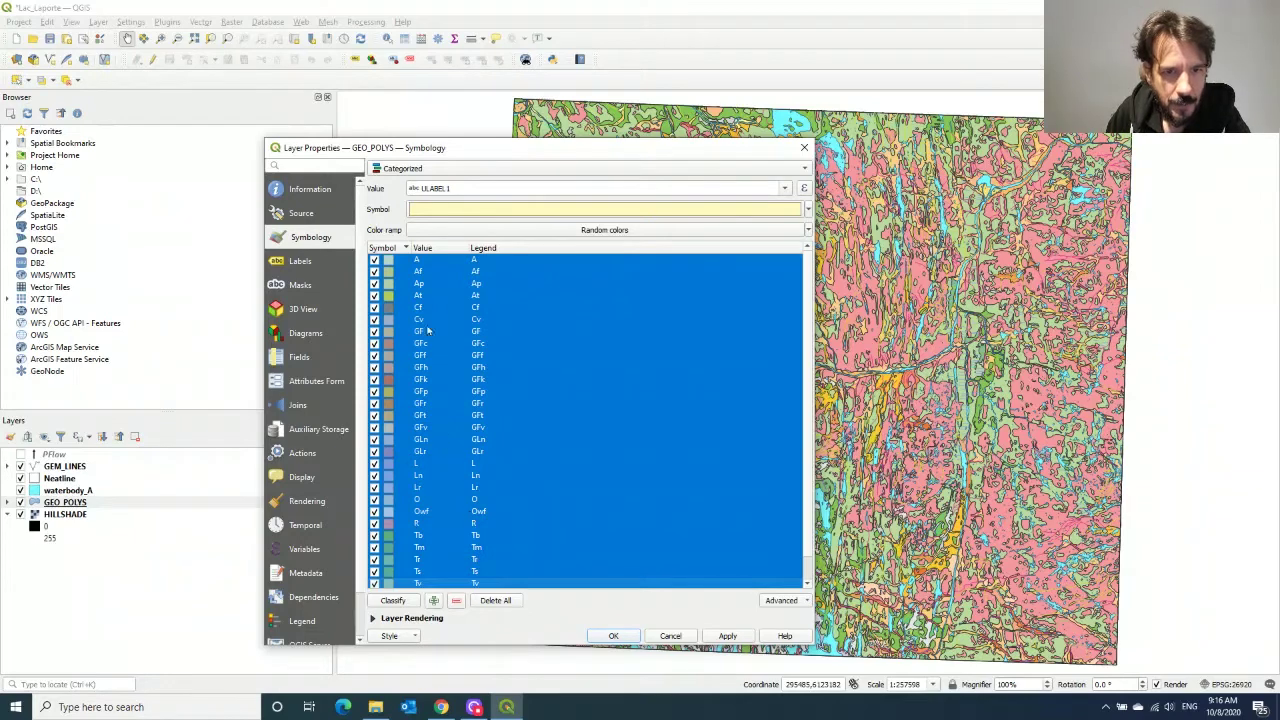
pyautogui.rightClick(432, 262)
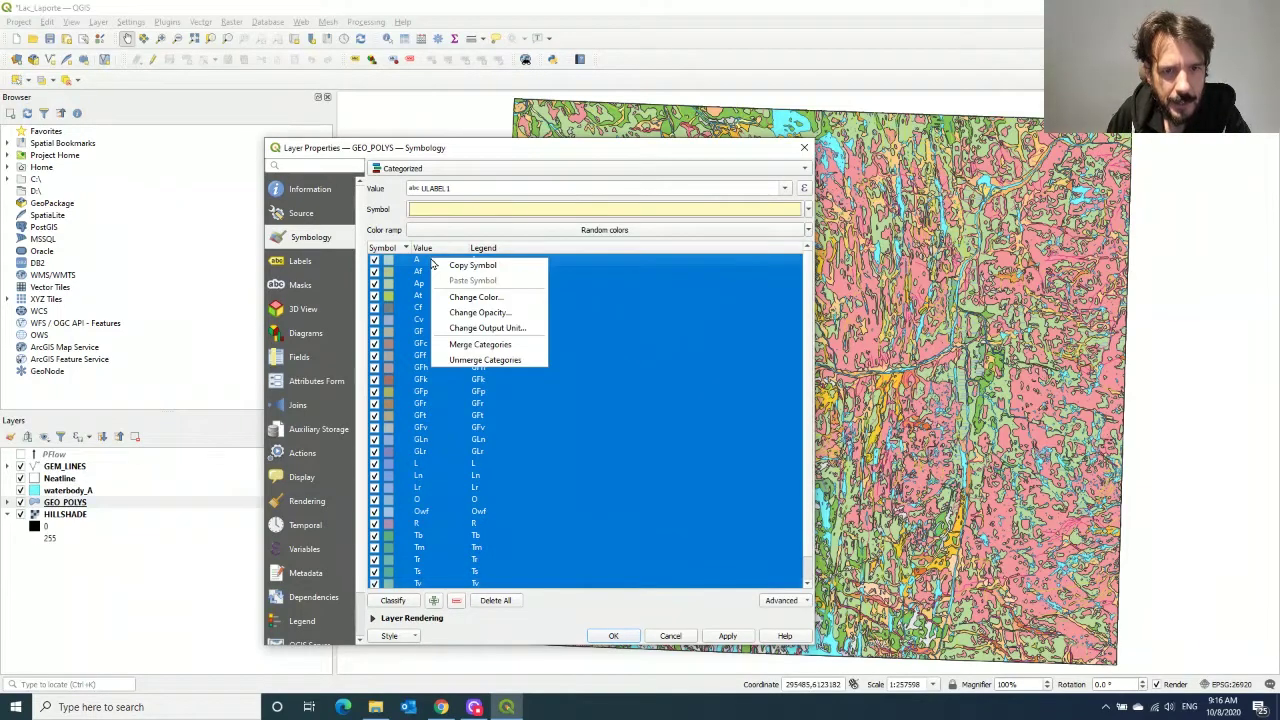
pyautogui.click(481, 314)
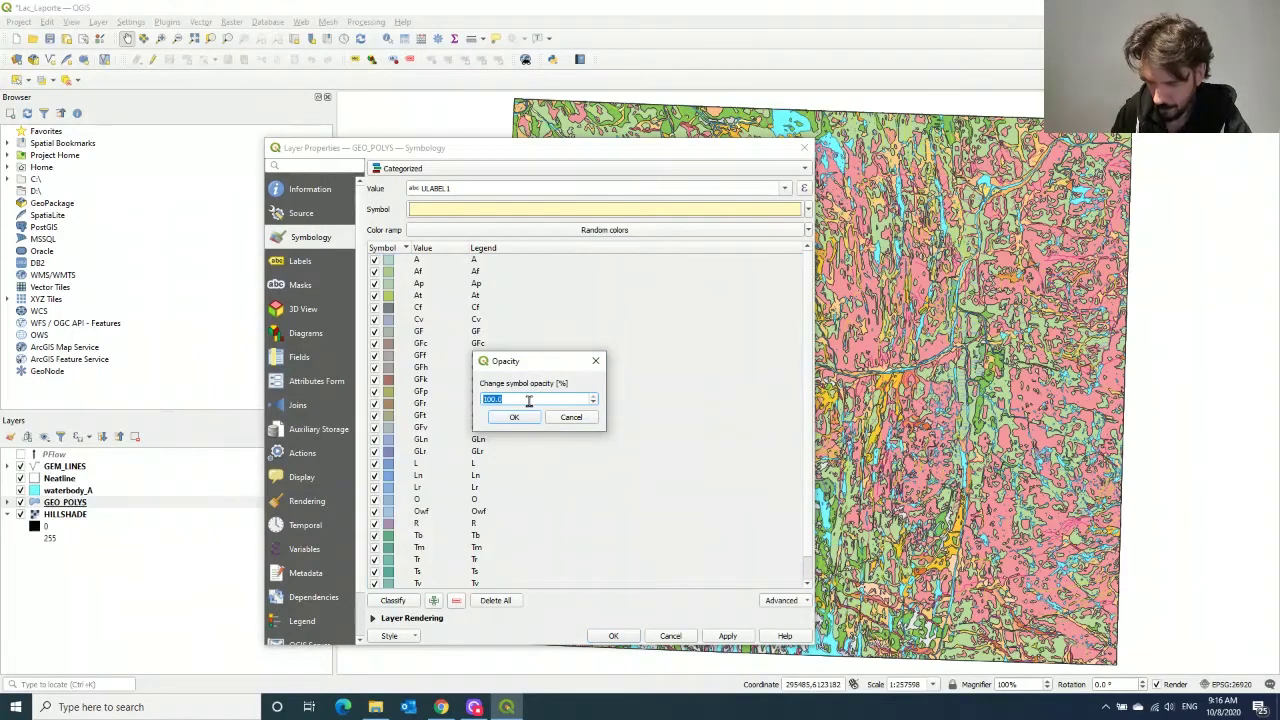
pyautogui.write('50')
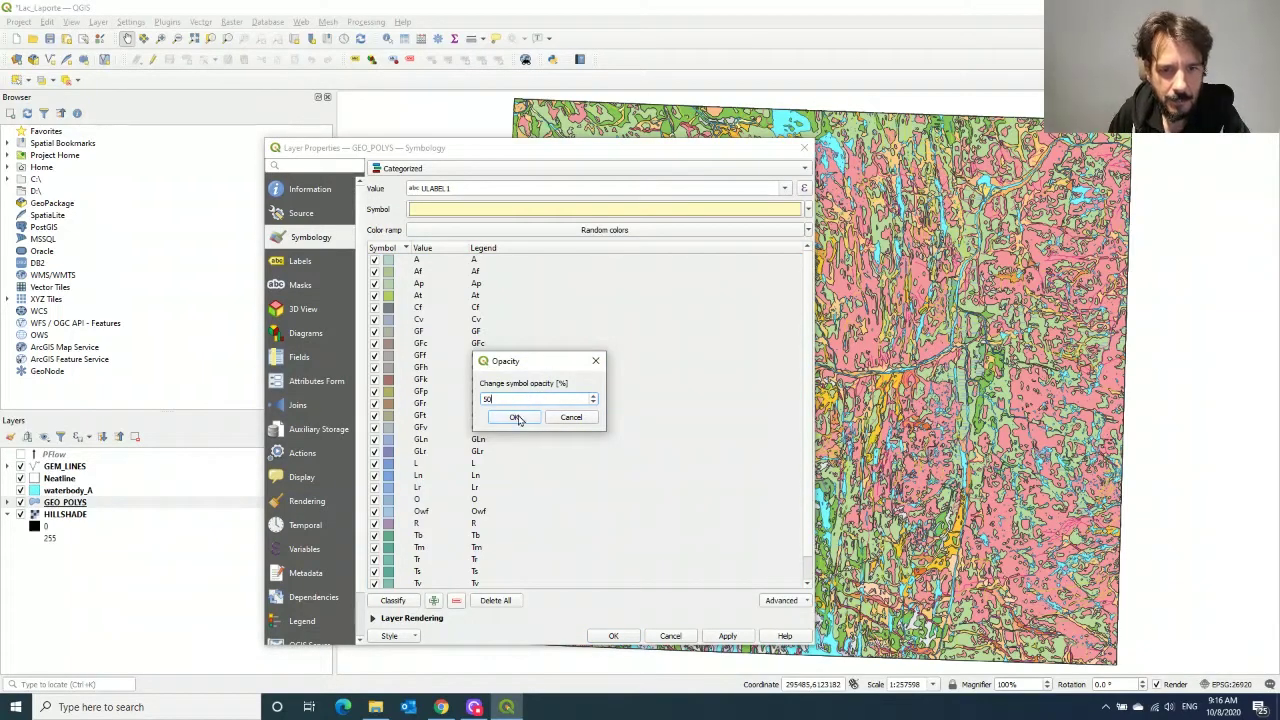
pyautogui.click(516, 417)
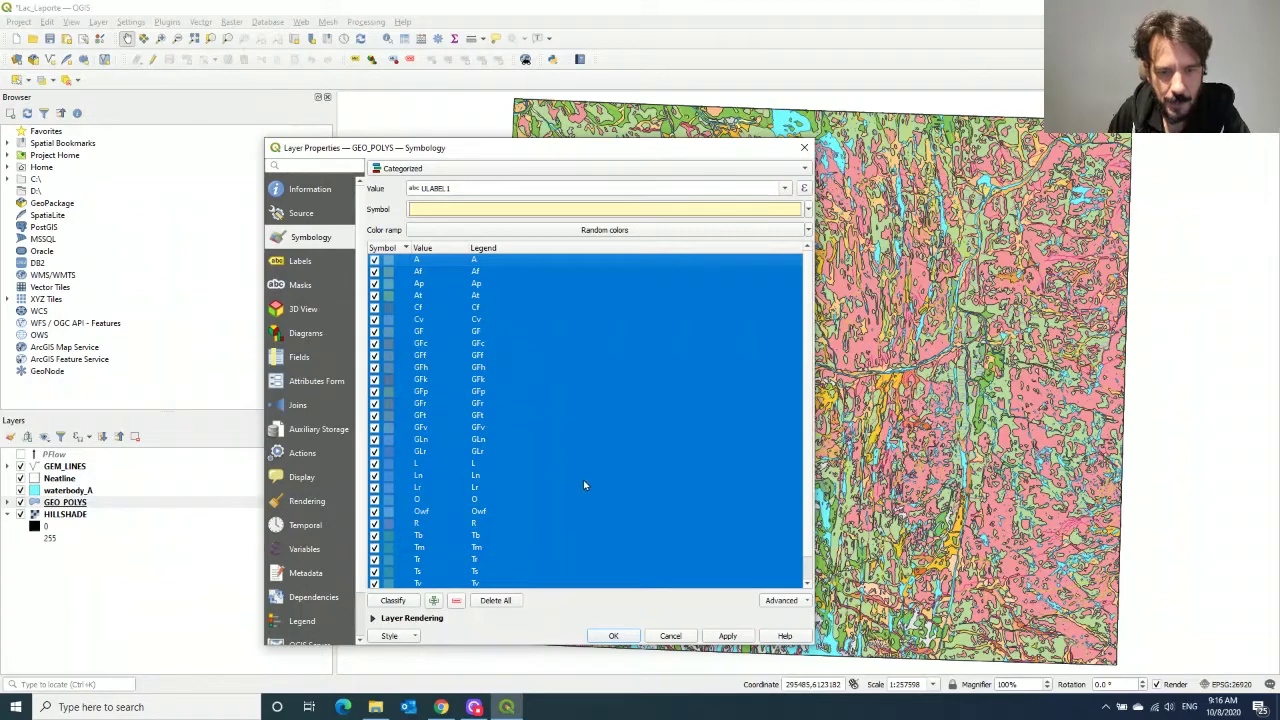
pyautogui.scroll(-1, 579, 493)
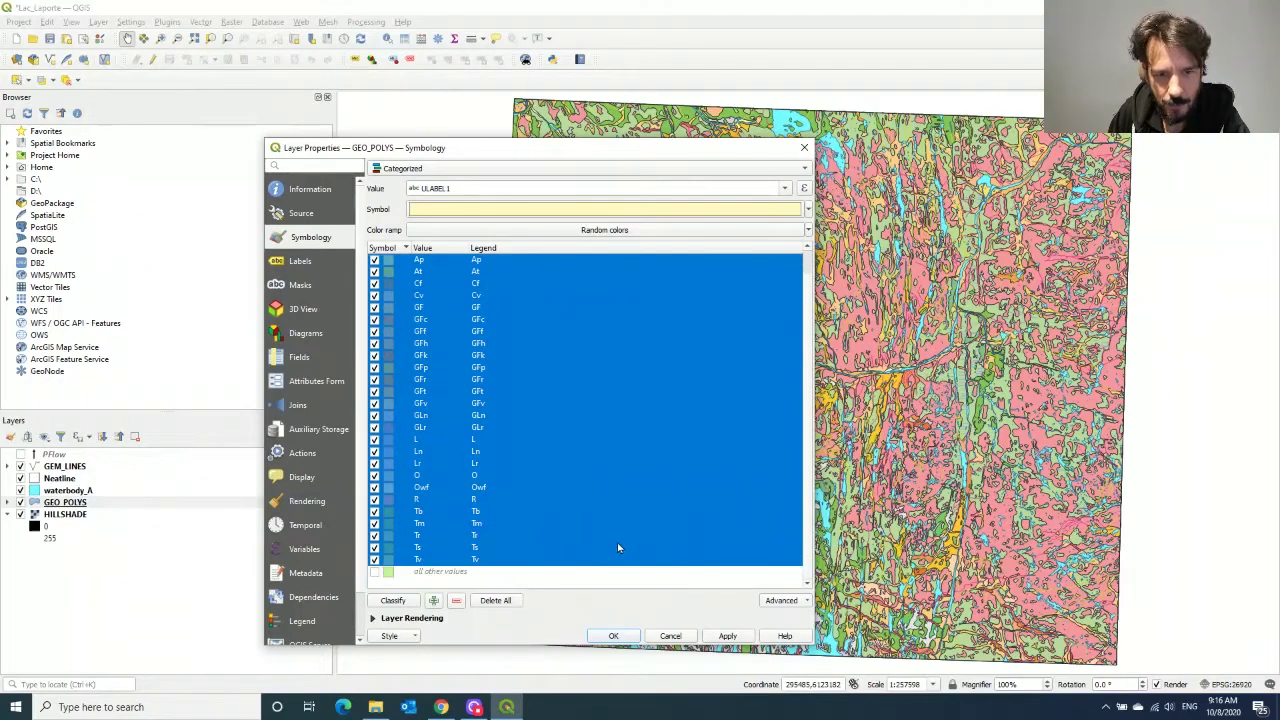
pyautogui.click(728, 637)
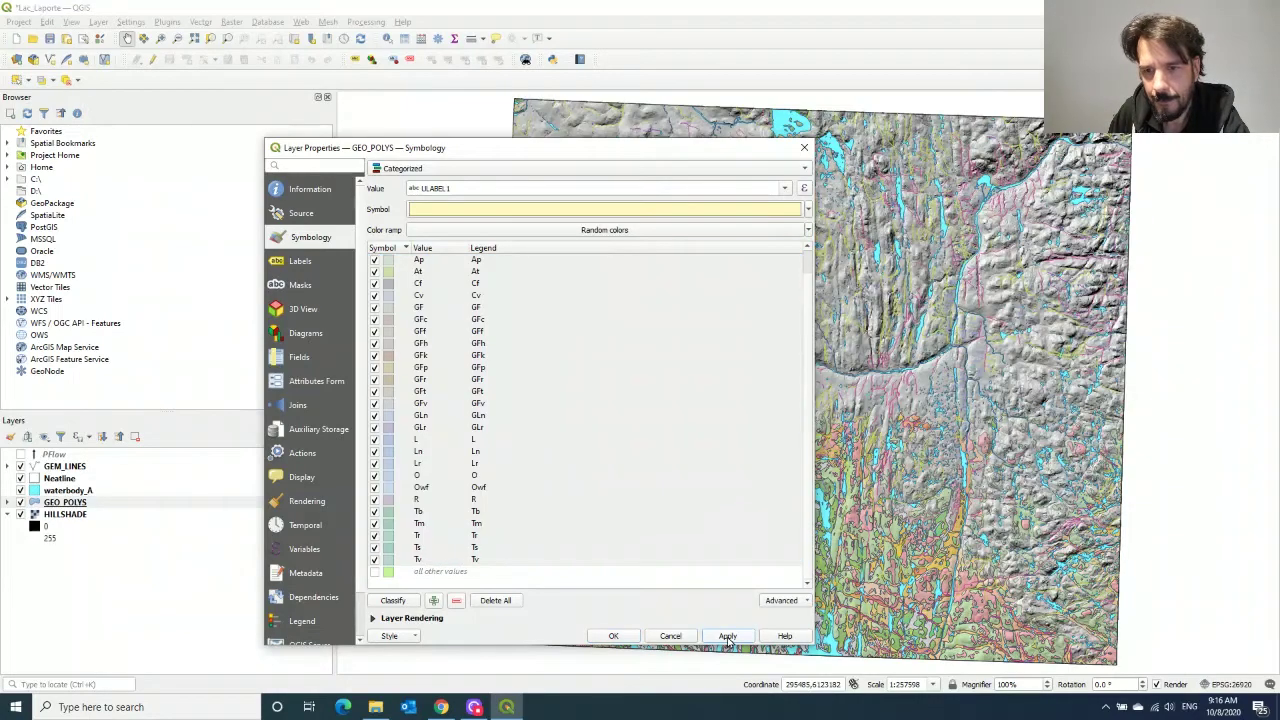
pyautogui.click(613, 637)
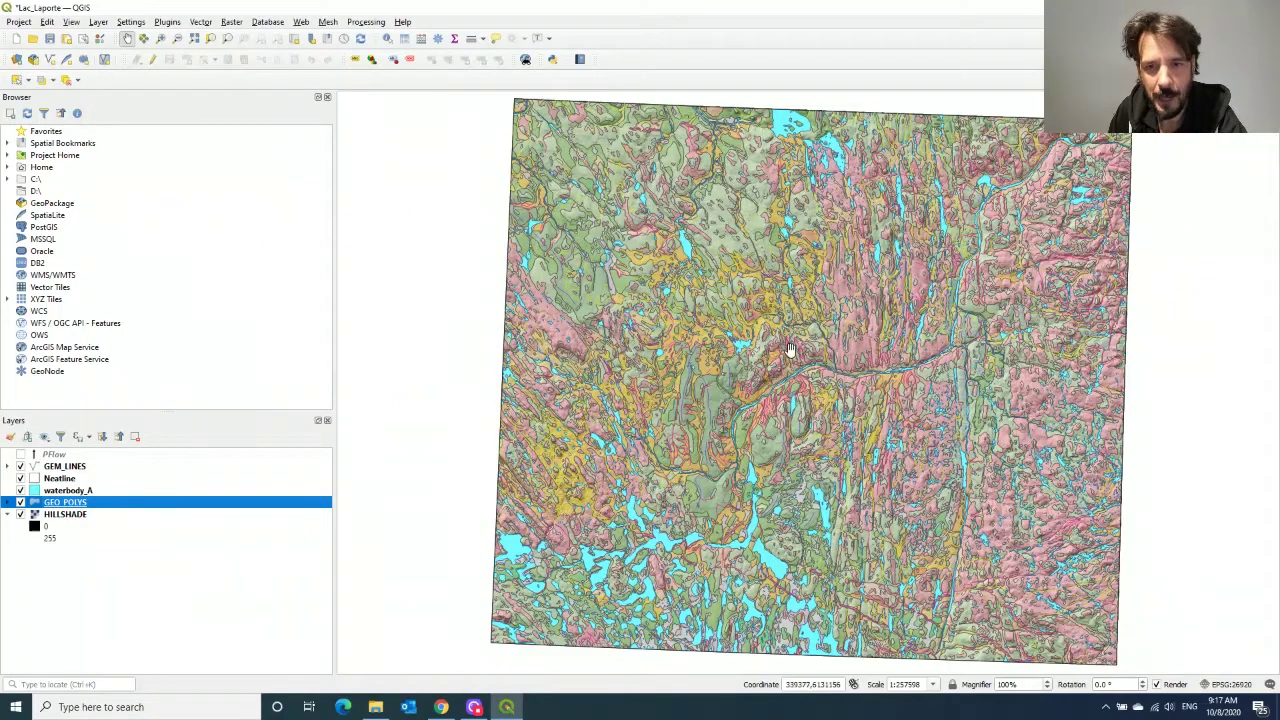
# - Examine how the semi-transparent geology polygons display over the hillshade, both in detail around the river and across the whole map
pyautogui.scroll(2, 787, 428)
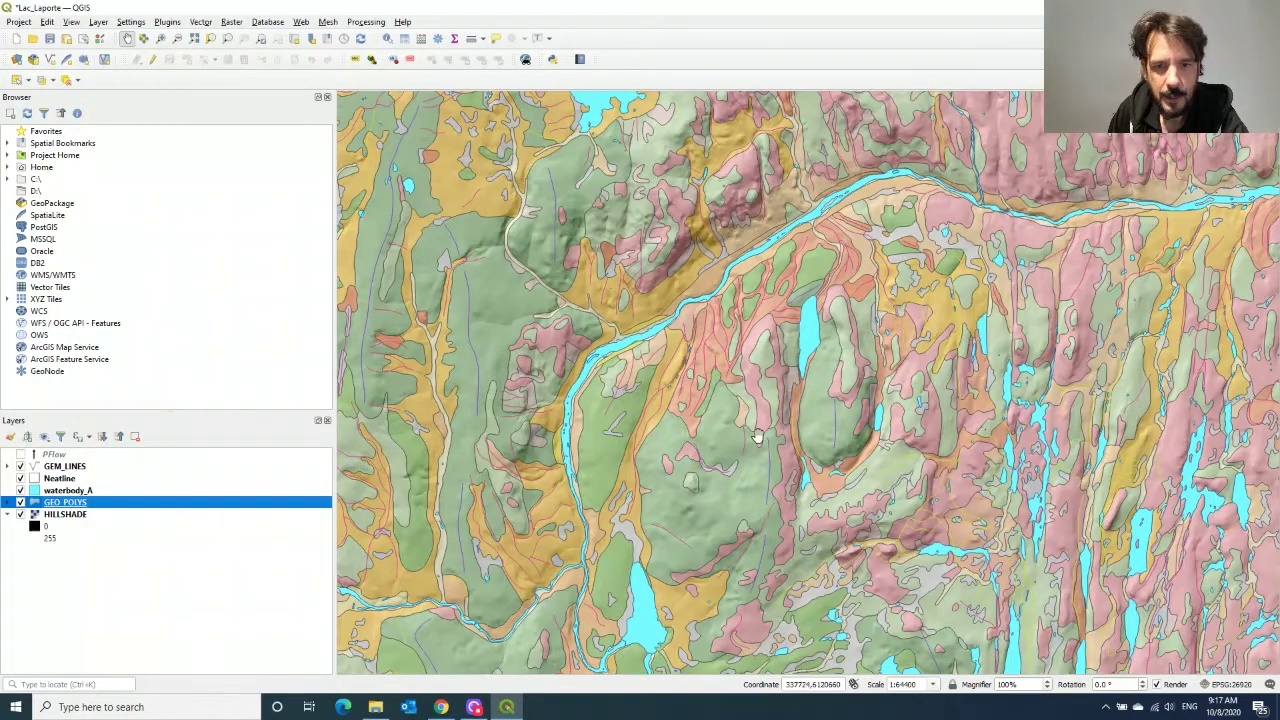
pyautogui.scroll(-1, 757, 437)
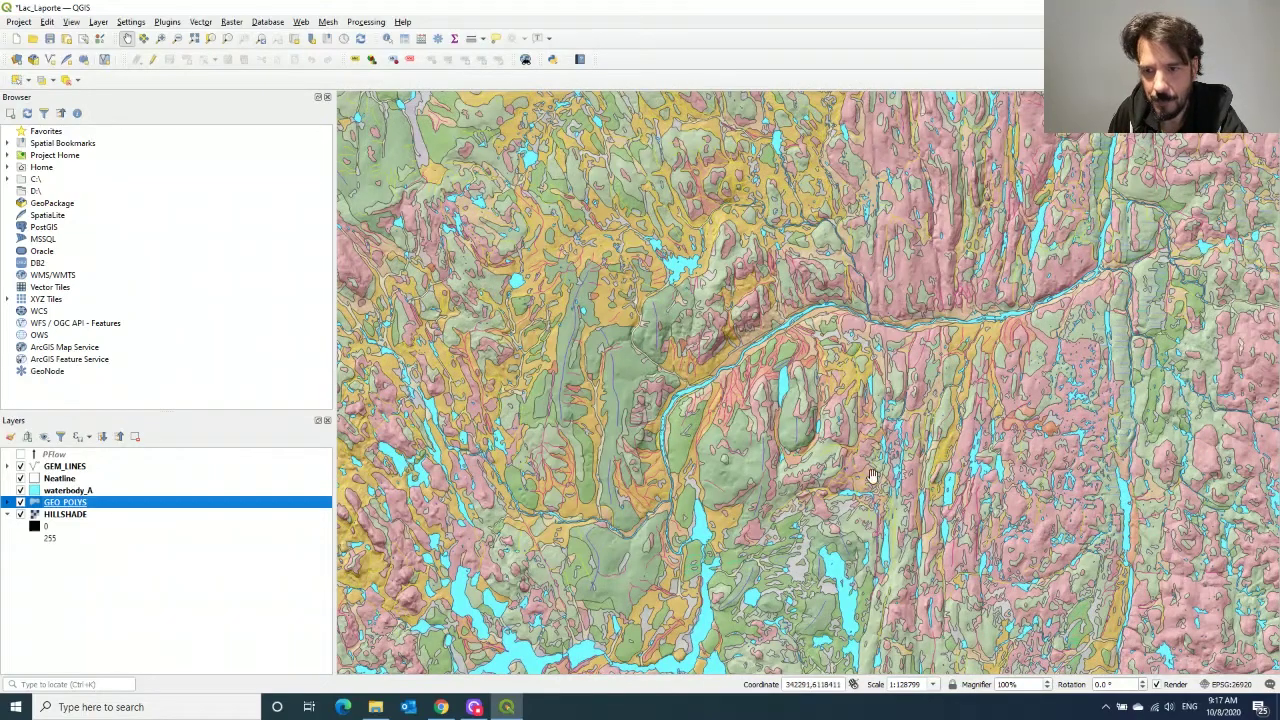
pyautogui.scroll(-1, 1013, 476)
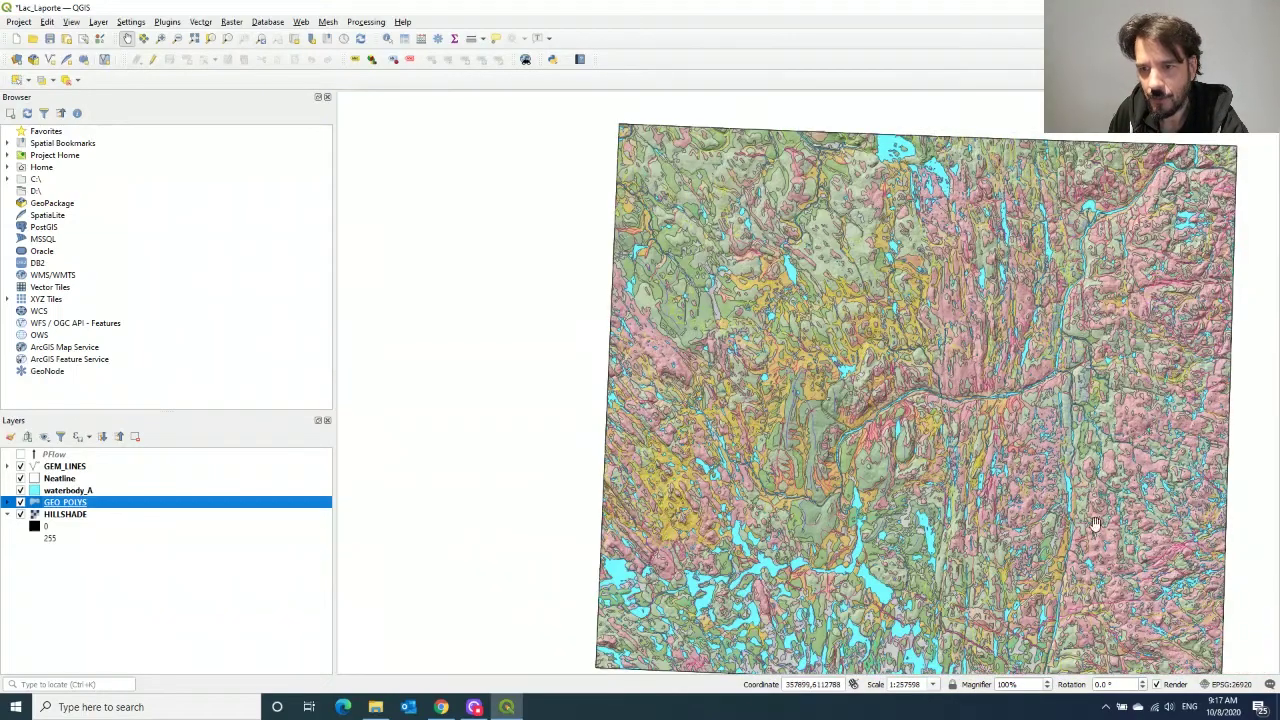
pyautogui.scroll(1, 1117, 513)
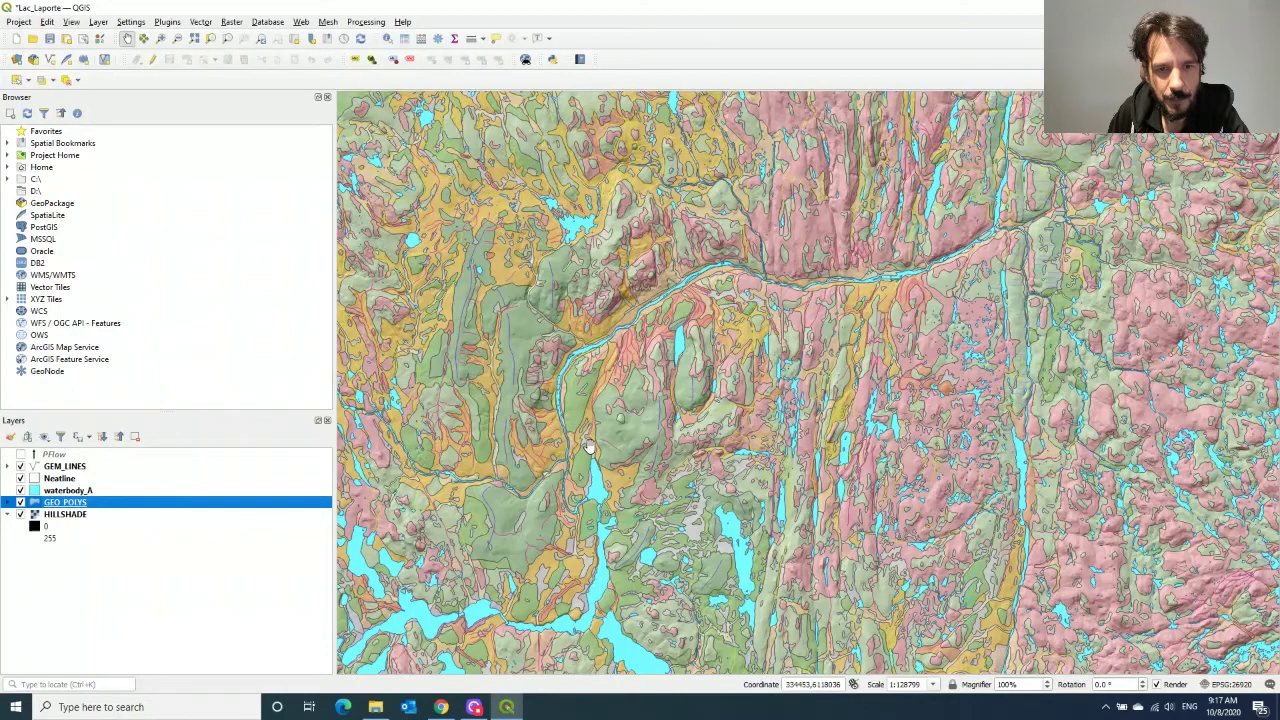
pyautogui.scroll(-1, 590, 447)
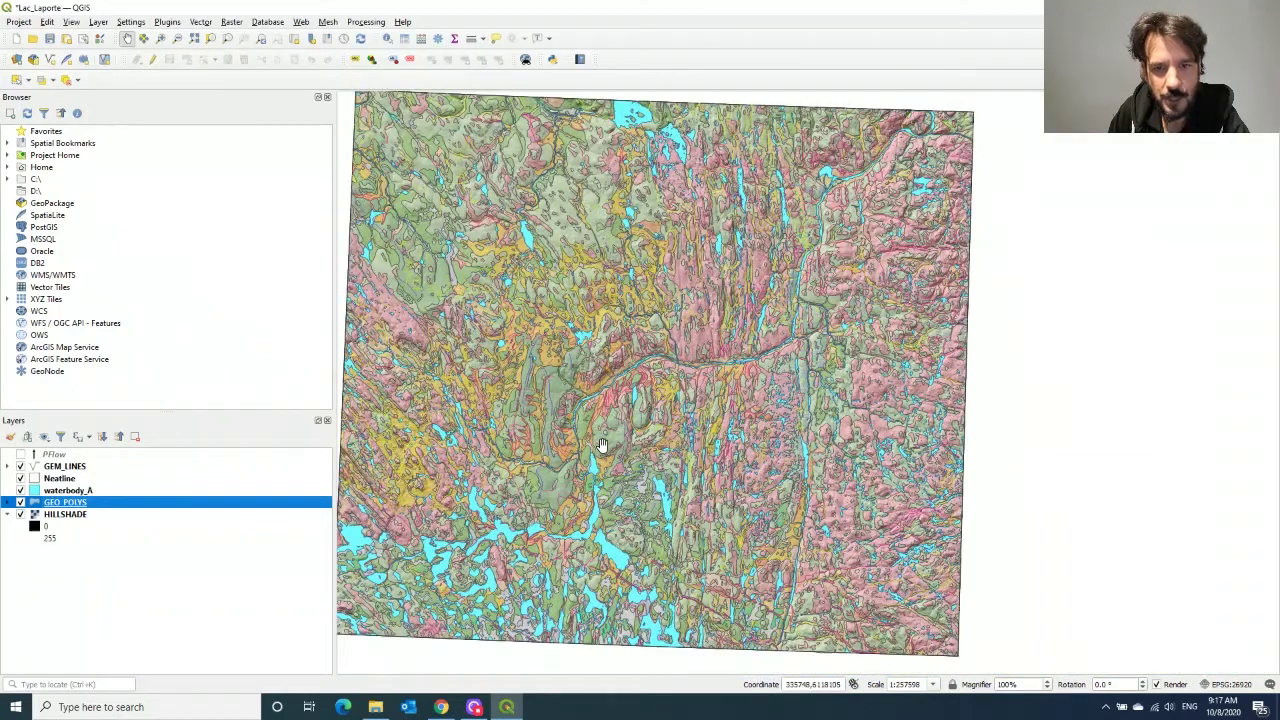
# - Locate PFlow.shp in the Geo_Representations folder of the SHP CartoElements data and make the PFlow layer visible on the map
pyautogui.scroll(-1, 585, 440)
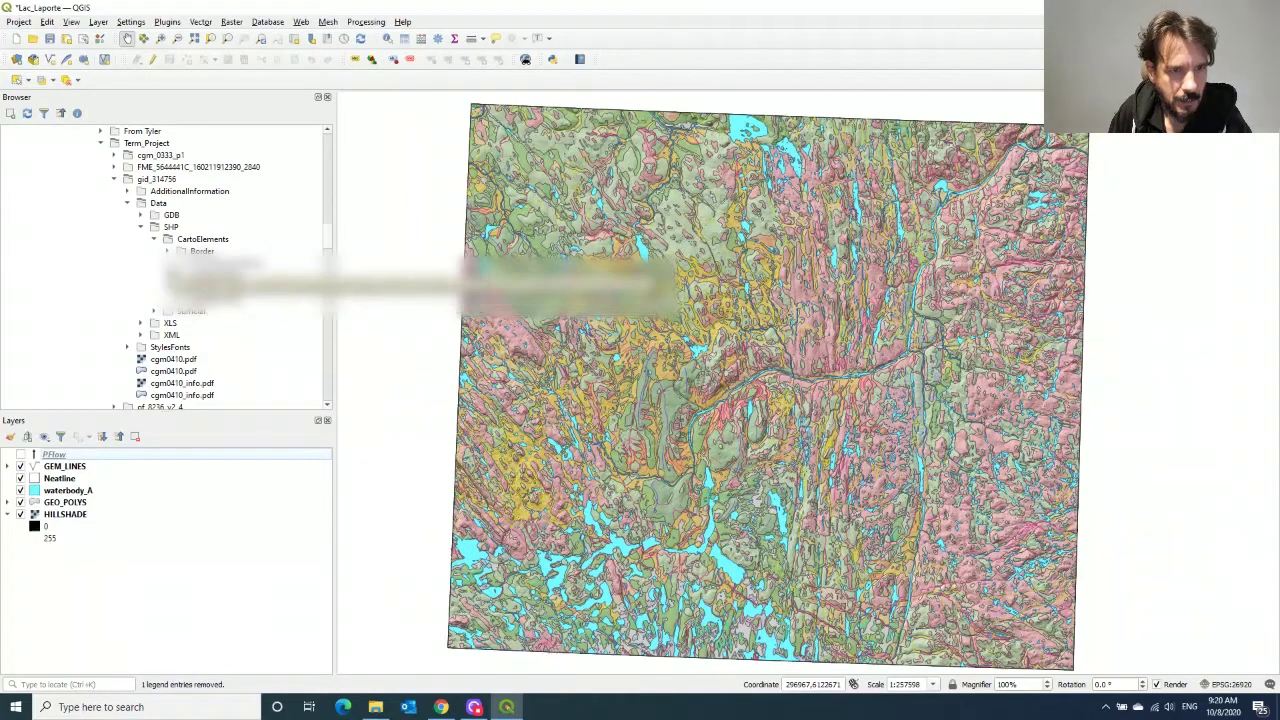
pyautogui.click(154, 283)
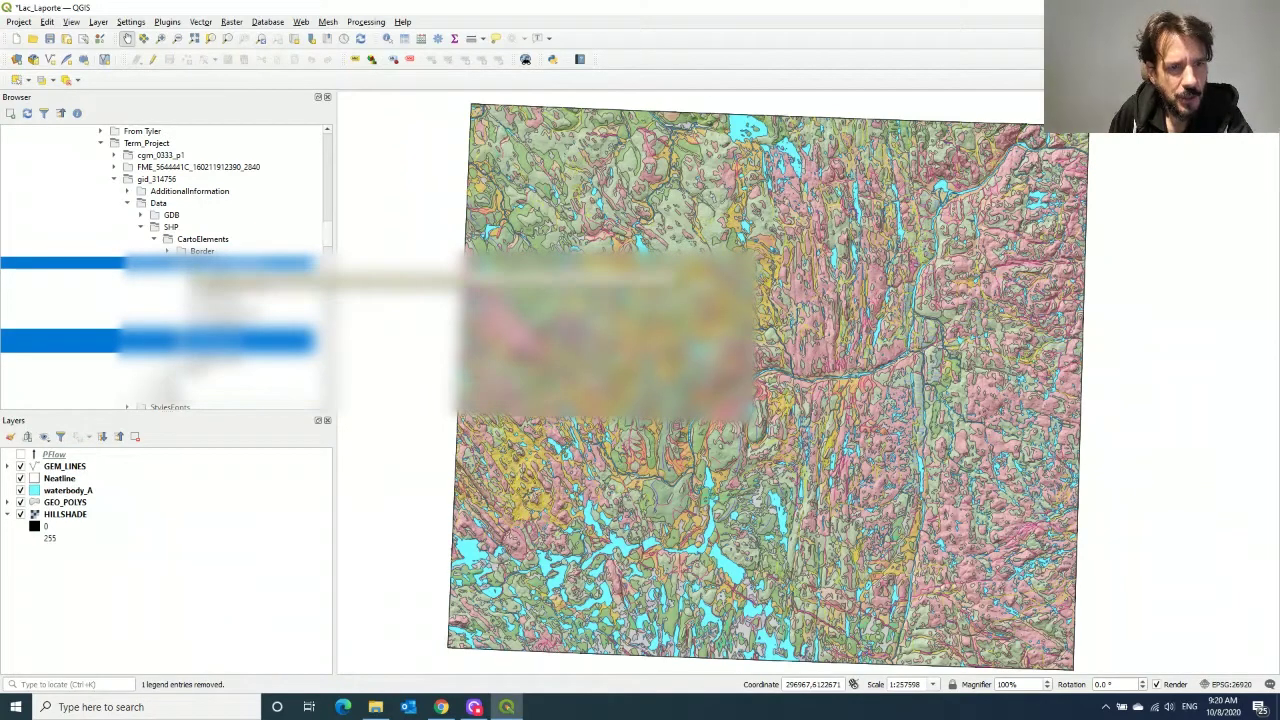
pyautogui.click(215, 297)
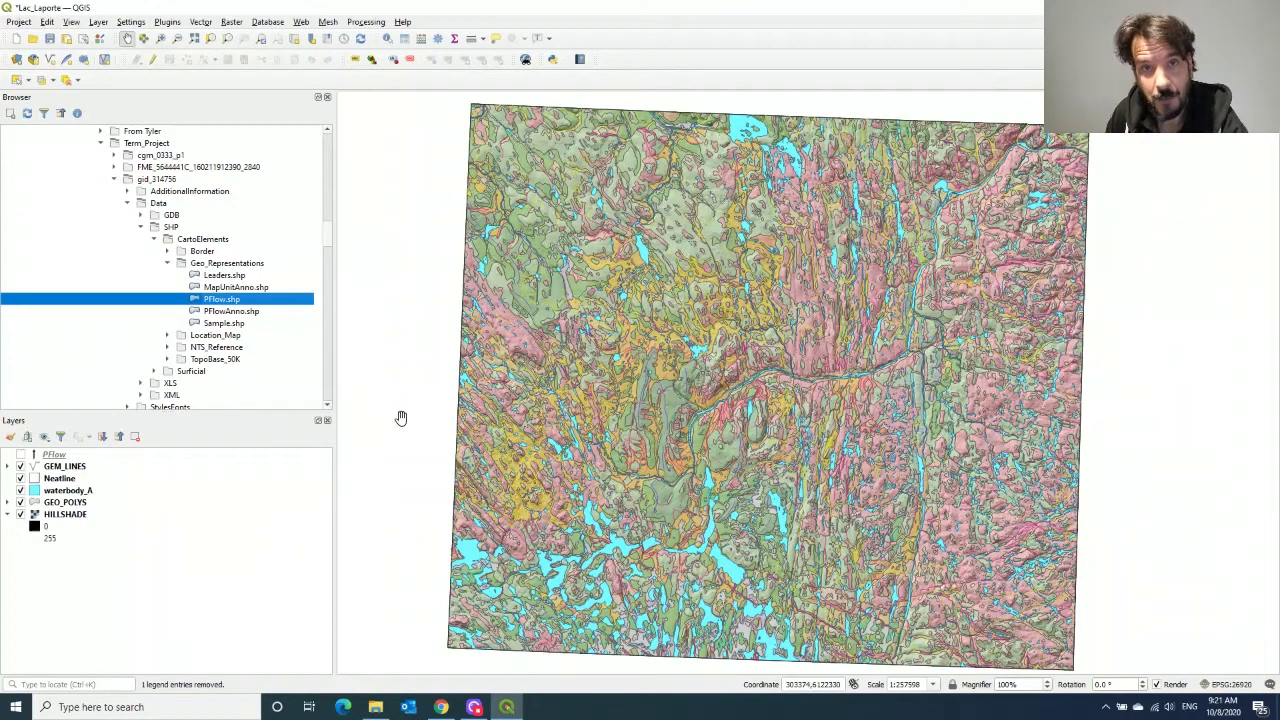
pyautogui.click(21, 456)
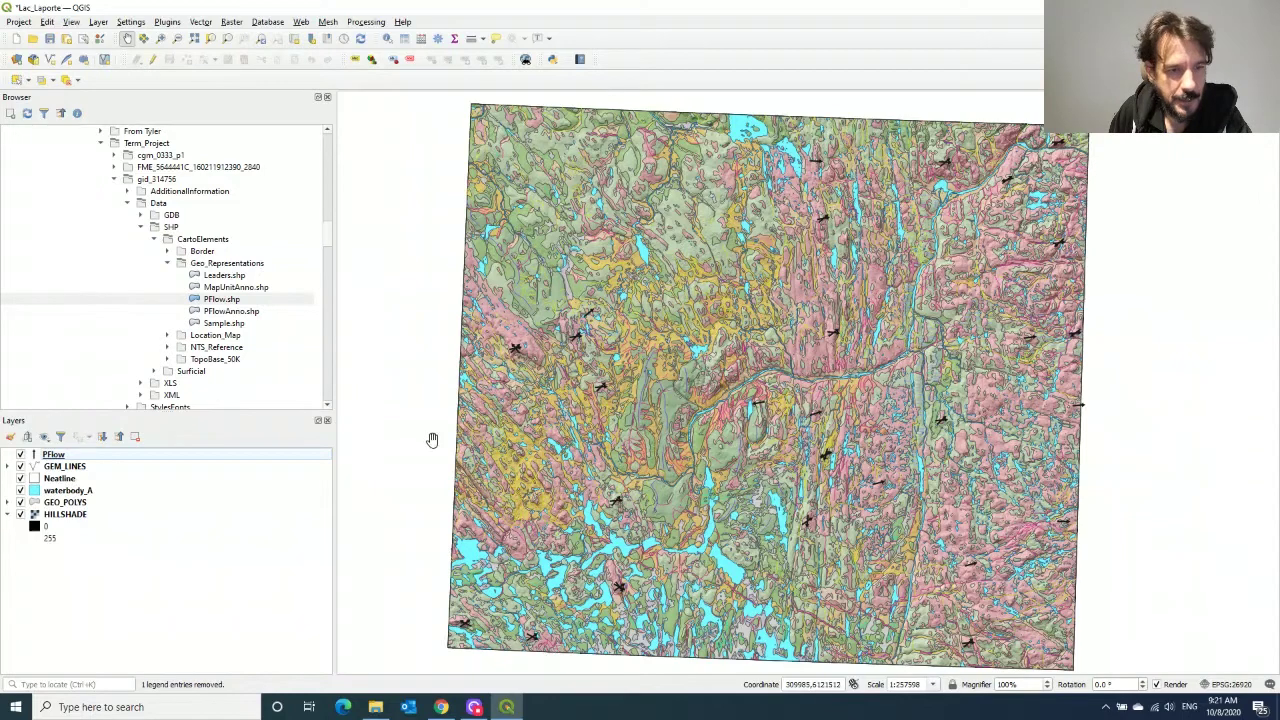
# - Open the PFlow layer's symbology and review the SVG marker's symbol layer type and the available SVG images
pyautogui.rightClick(55, 457)
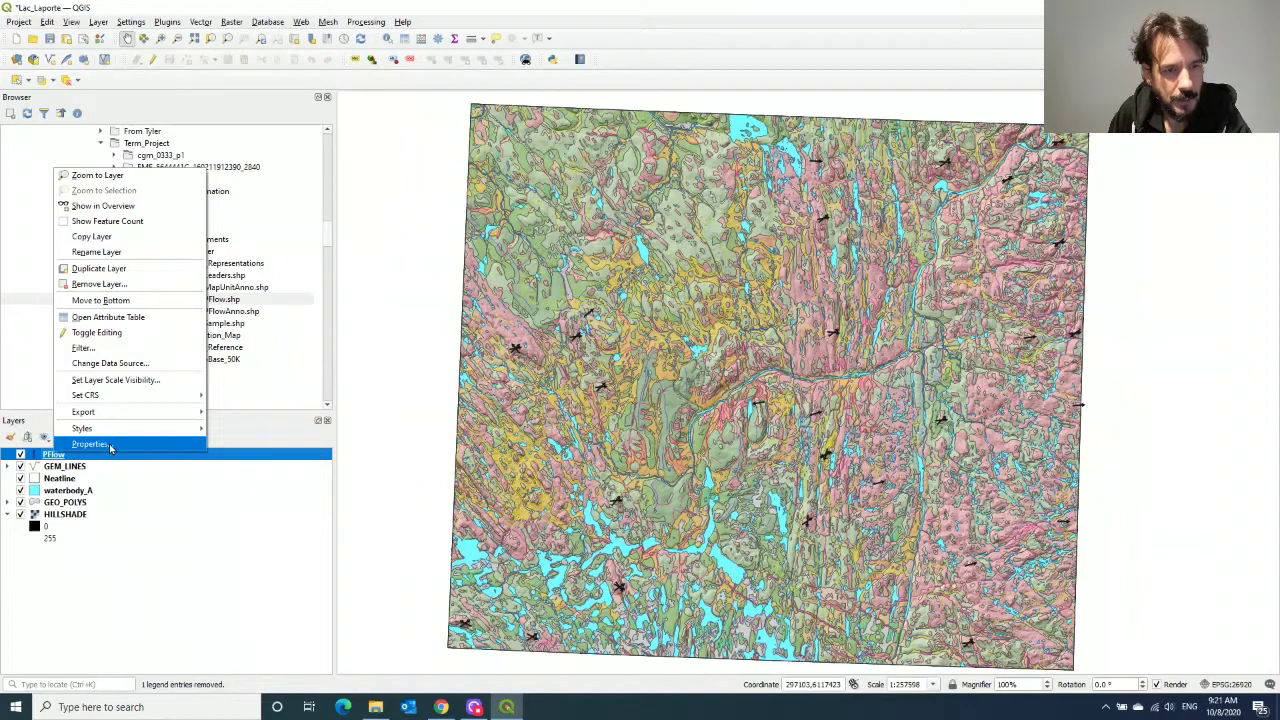
pyautogui.click(110, 446)
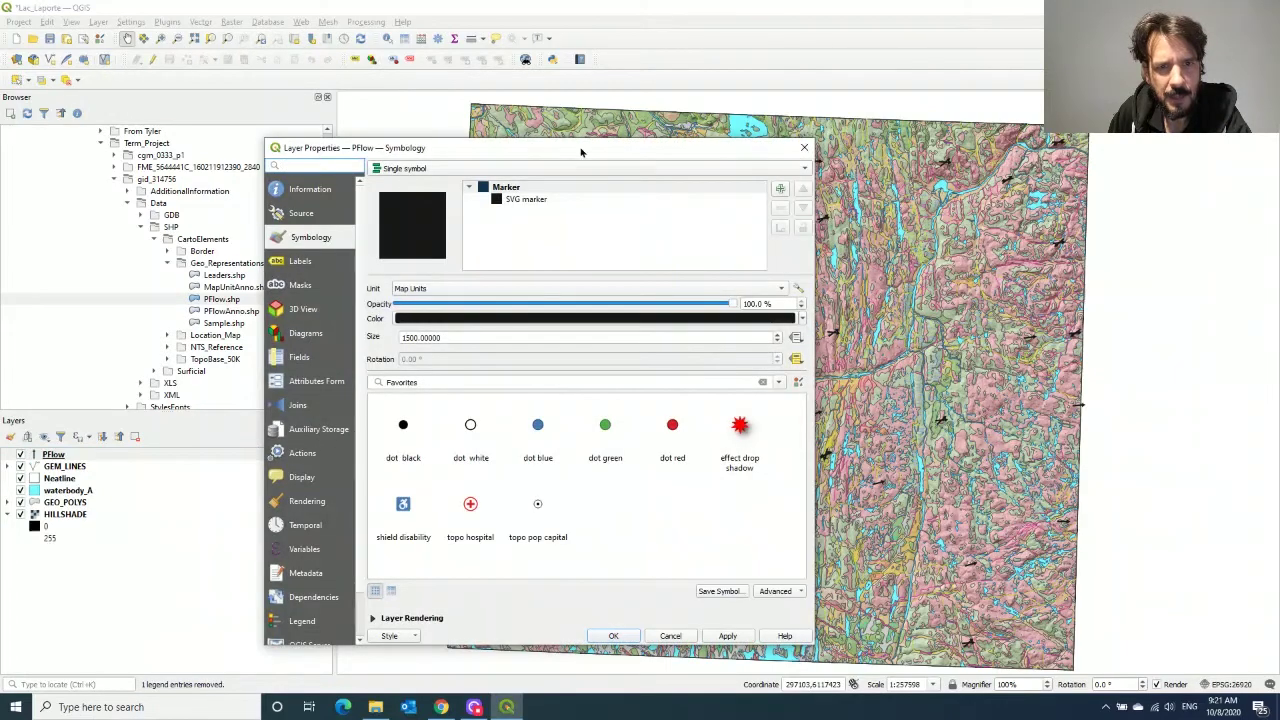
pyautogui.moveTo(581, 152); pyautogui.dragTo(630, 113)
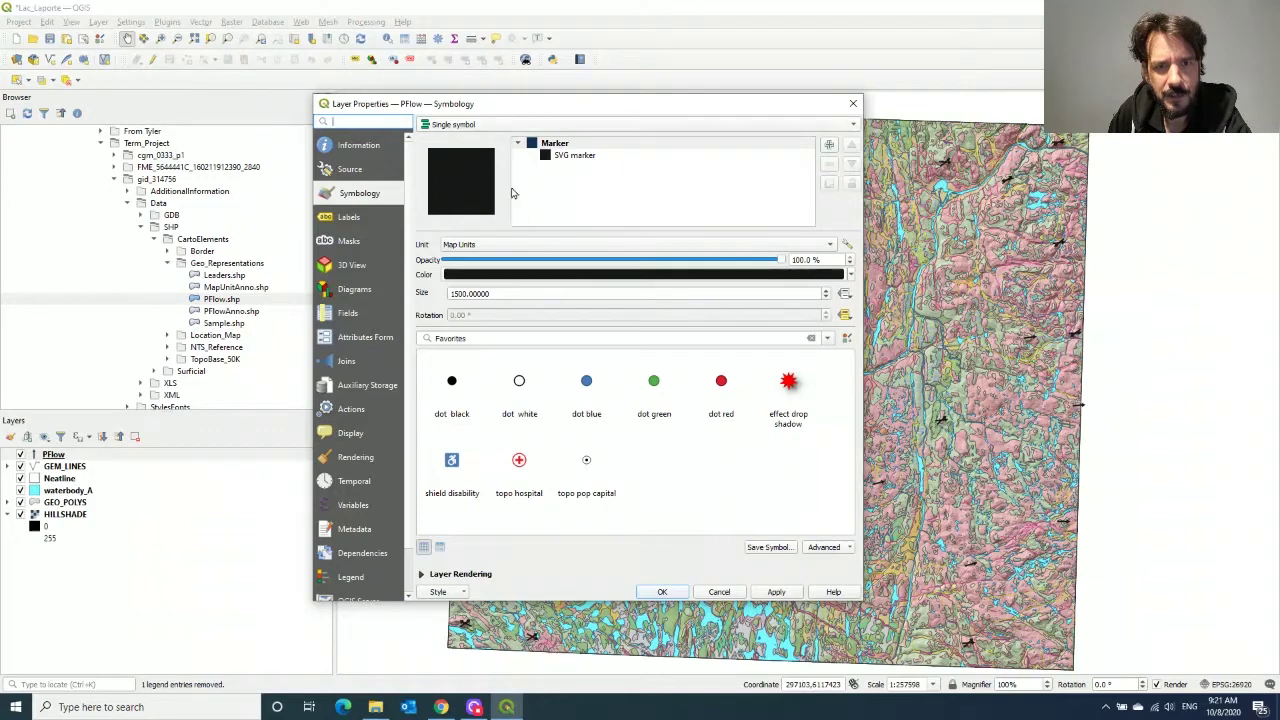
pyautogui.click(576, 157)
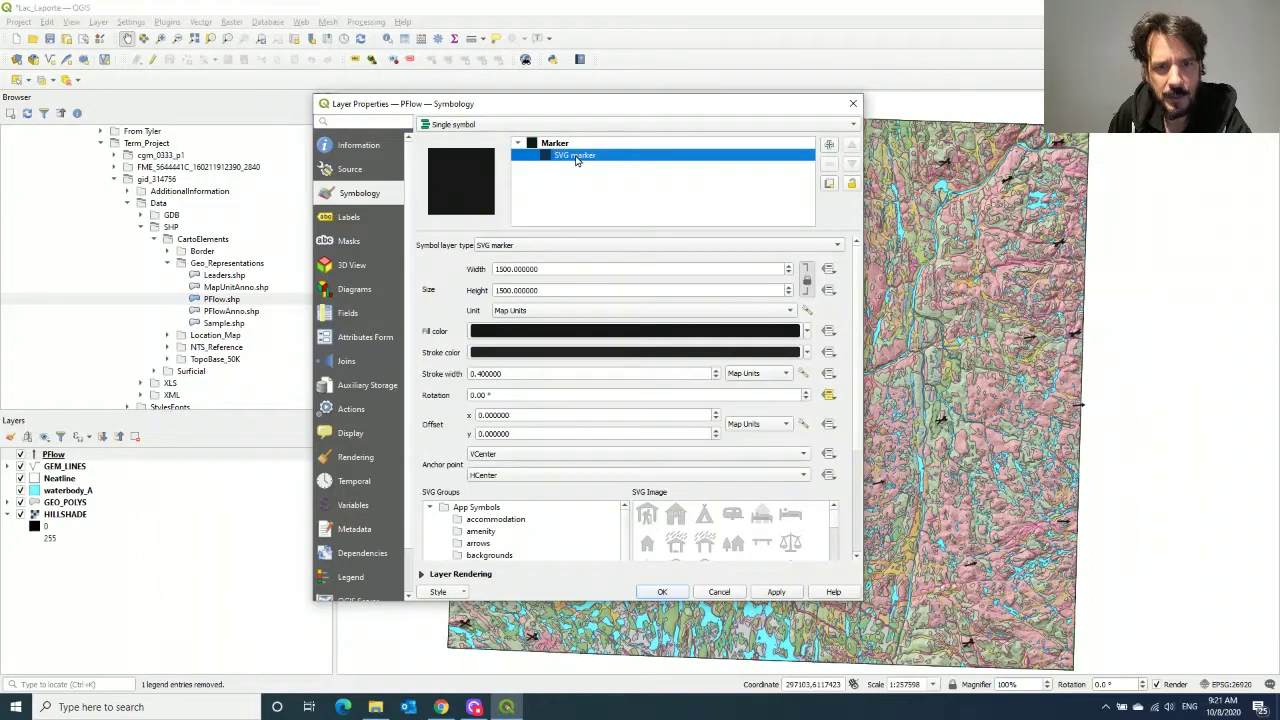
pyautogui.click(557, 248)
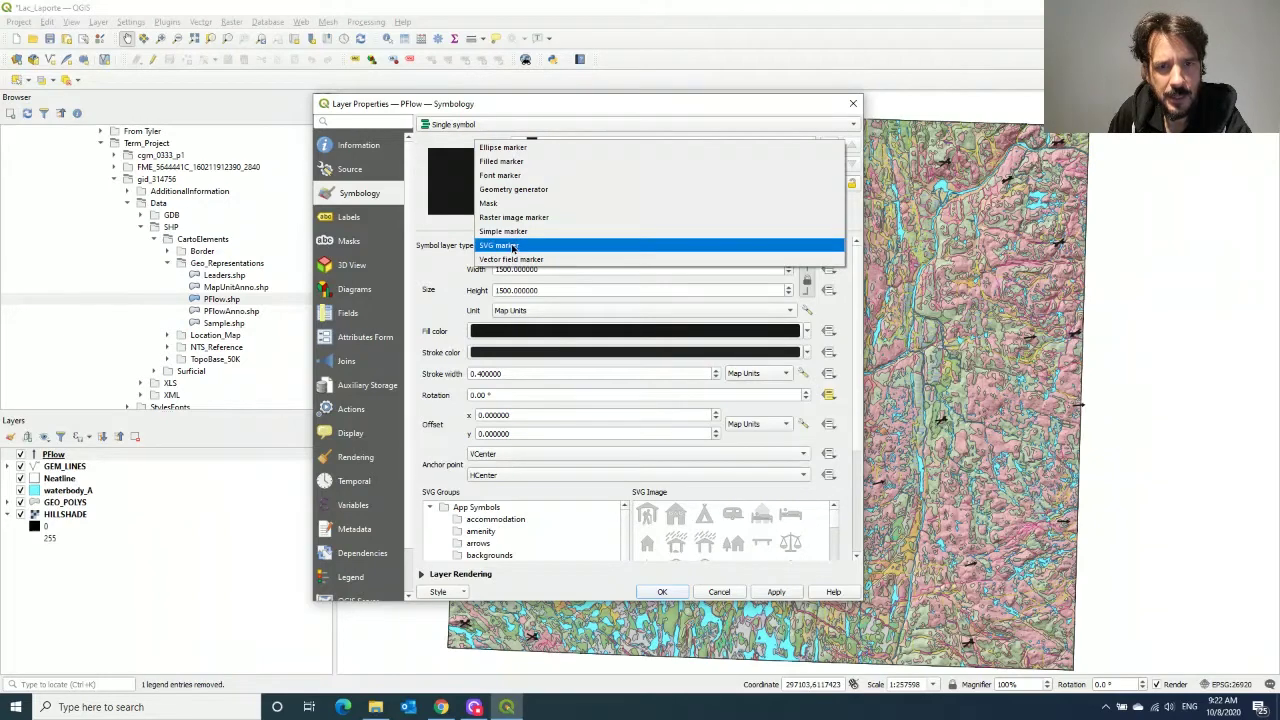
pyautogui.click(513, 247)
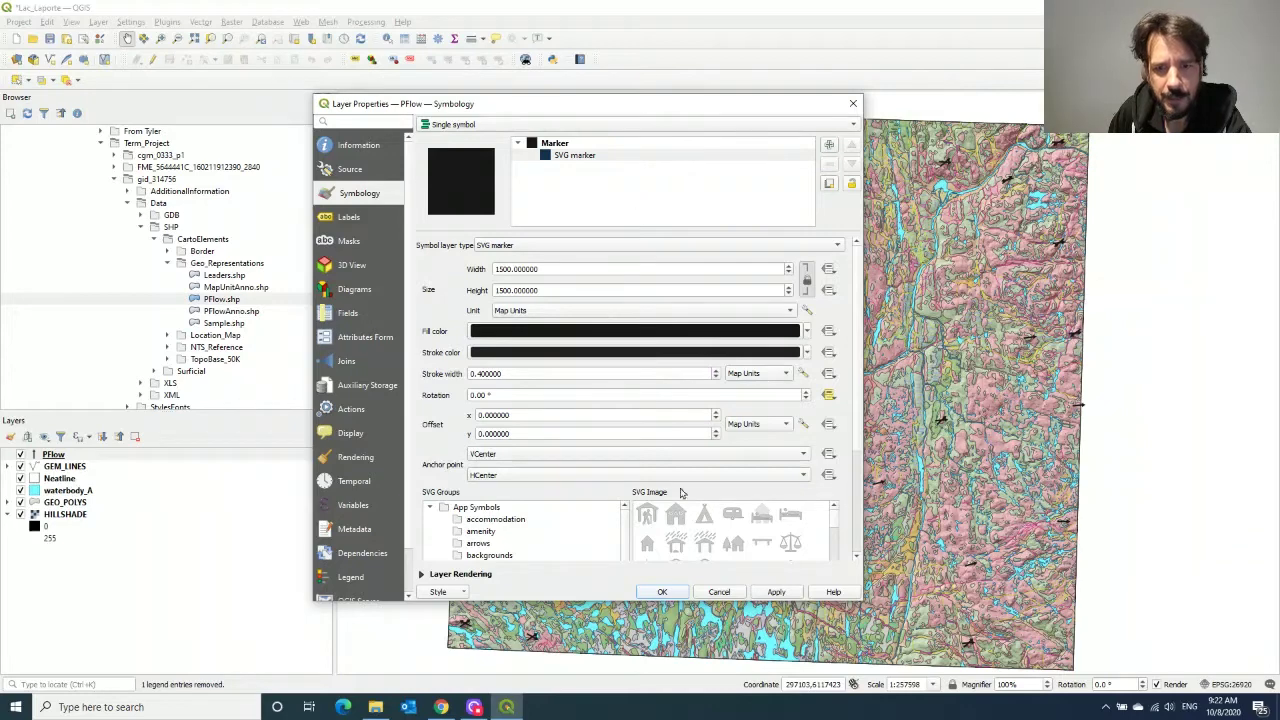
pyautogui.scroll(-5, 830, 520)
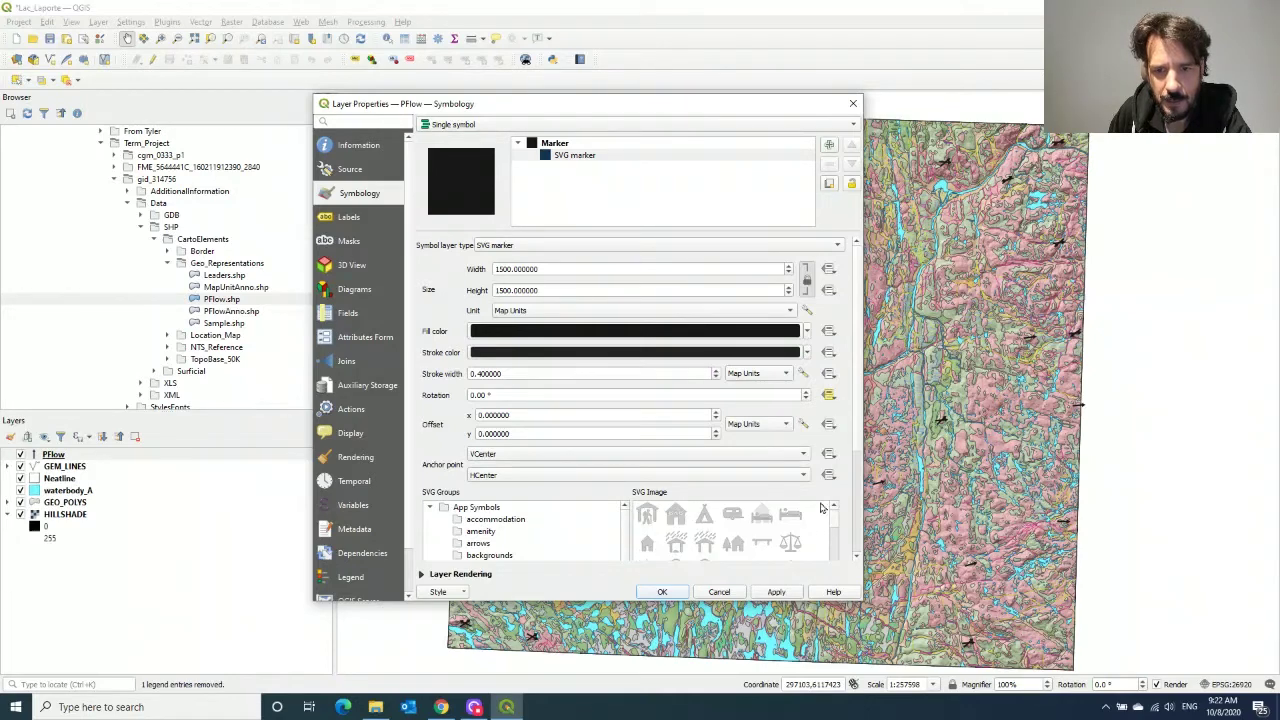
pyautogui.click(570, 184)
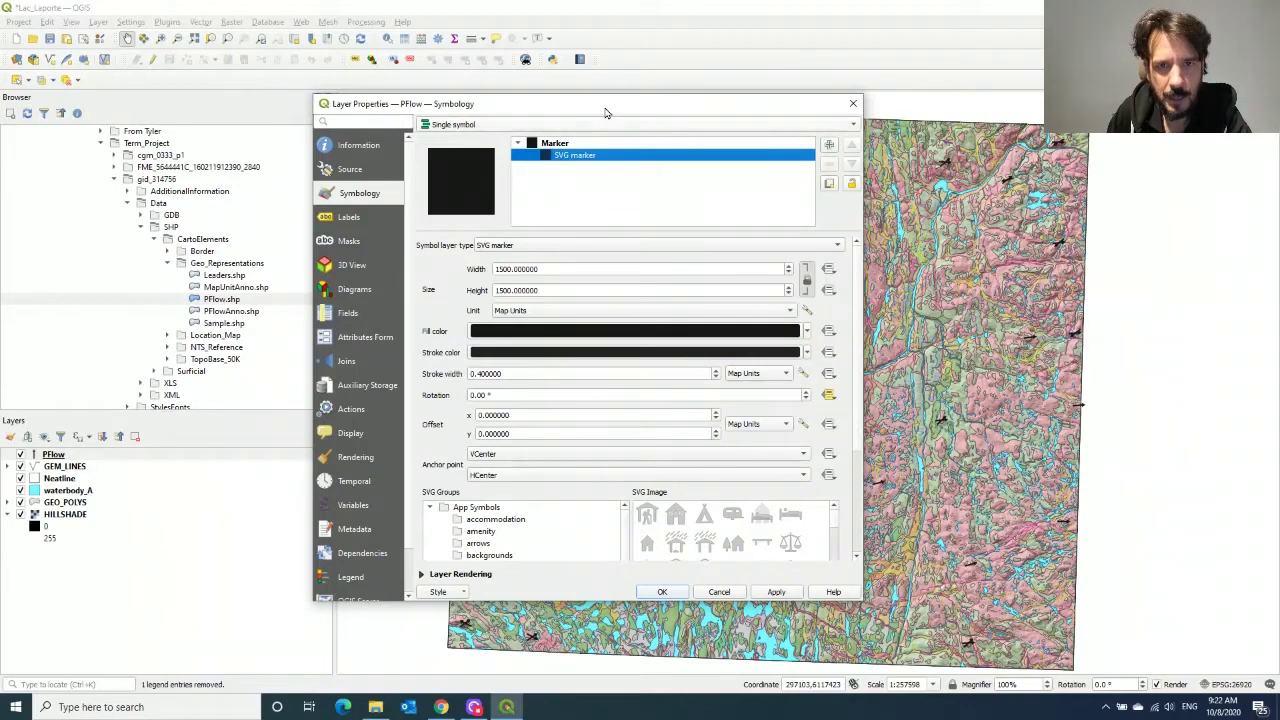
# - Review the SVG marker's size unit options and the attribute field behind its rotation override, and leave the PFlow properties without applying changes
pyautogui.moveTo(610, 108); pyautogui.dragTo(470, 131)
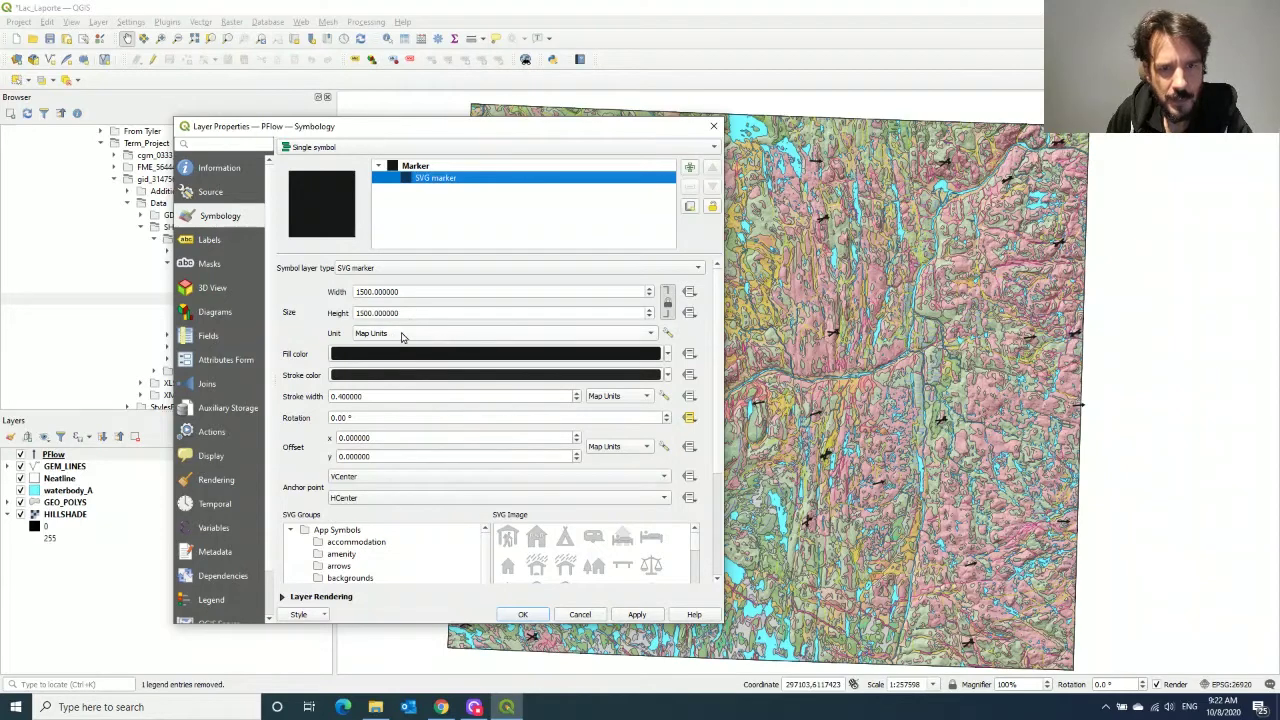
pyautogui.click(455, 336)
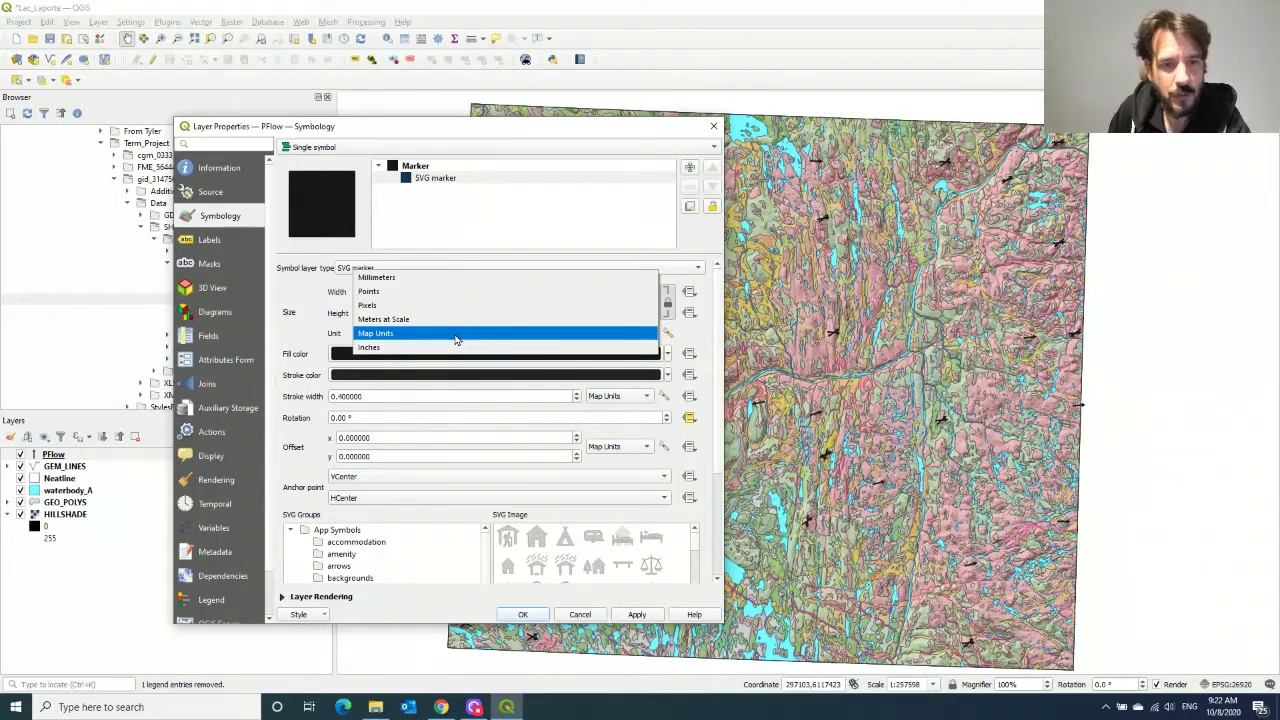
pyautogui.click(381, 336)
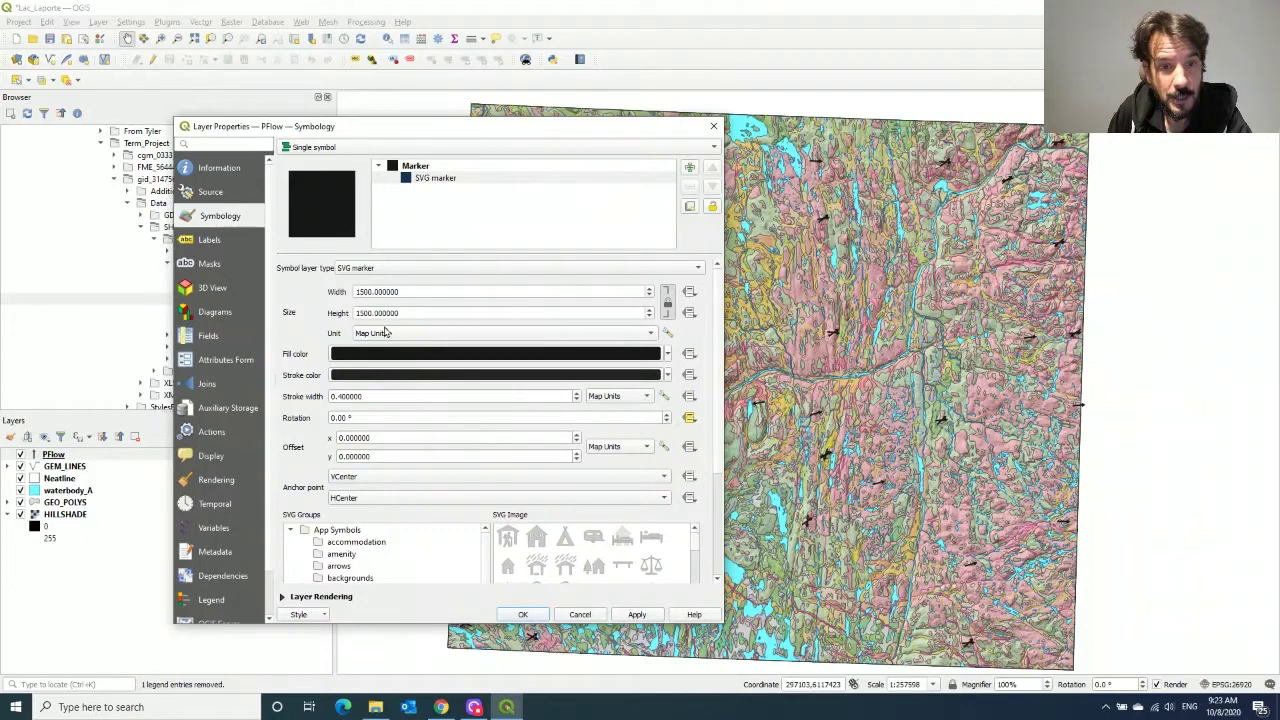
pyautogui.click(689, 419)
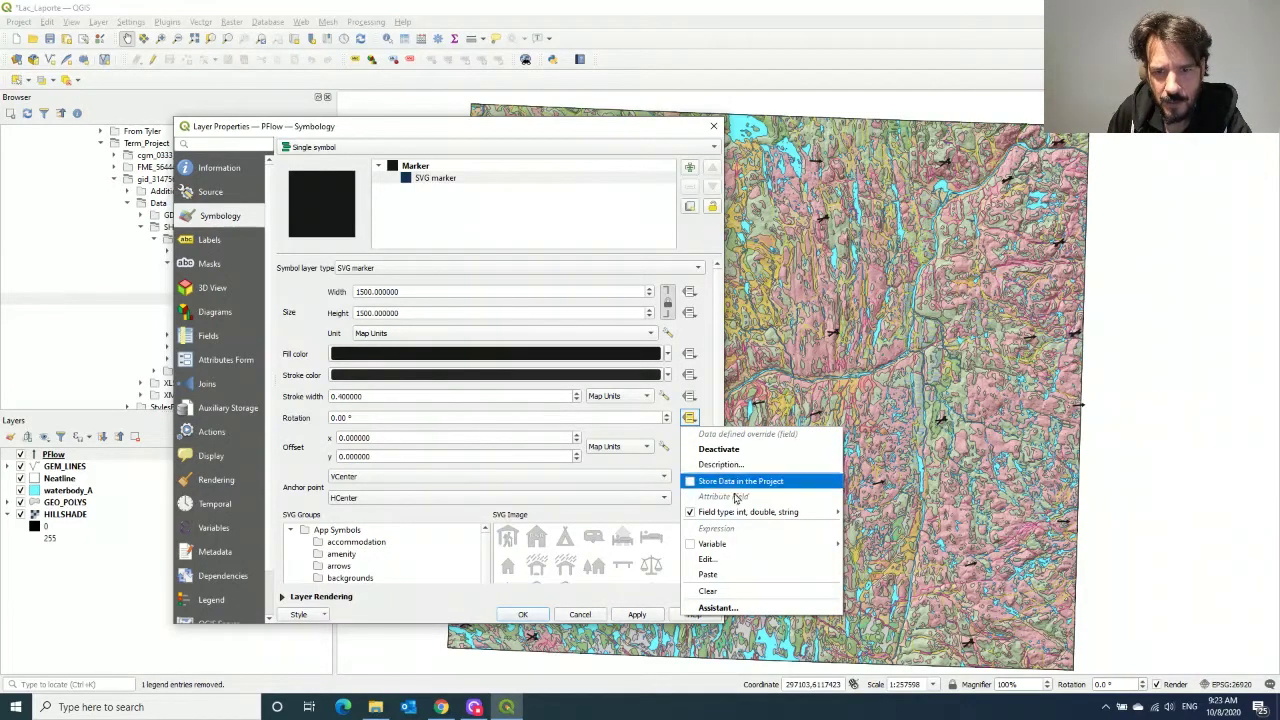
pyautogui.moveTo(744, 514)
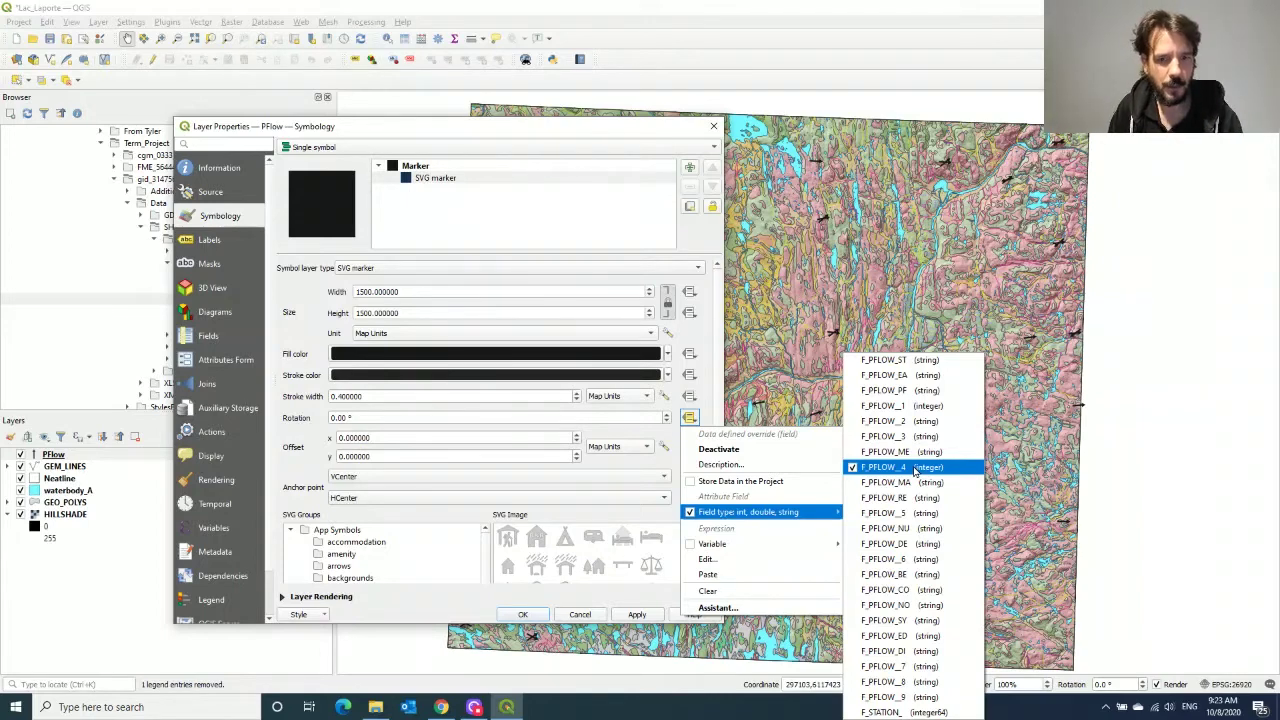
pyautogui.click(580, 614)
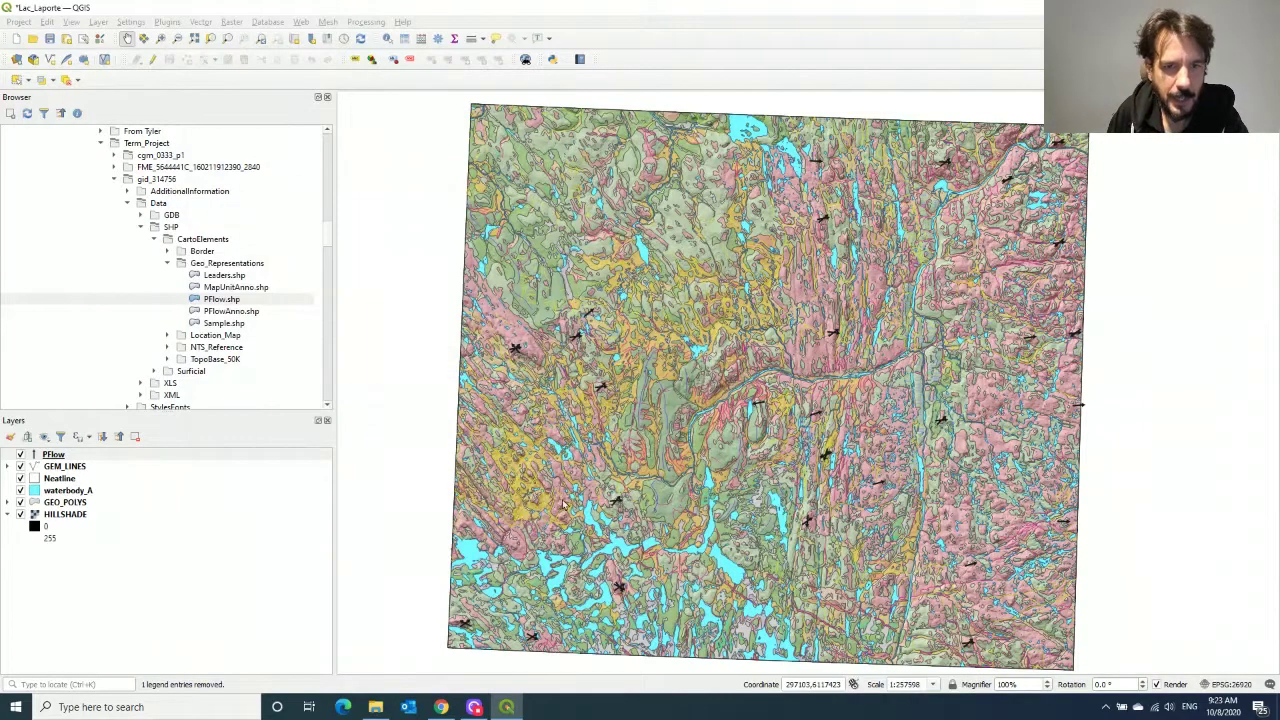
# - Examine the attribute table of PFlow.shp for the field holding ice-flow directions, and close its layer properties
pyautogui.rightClick(209, 301)
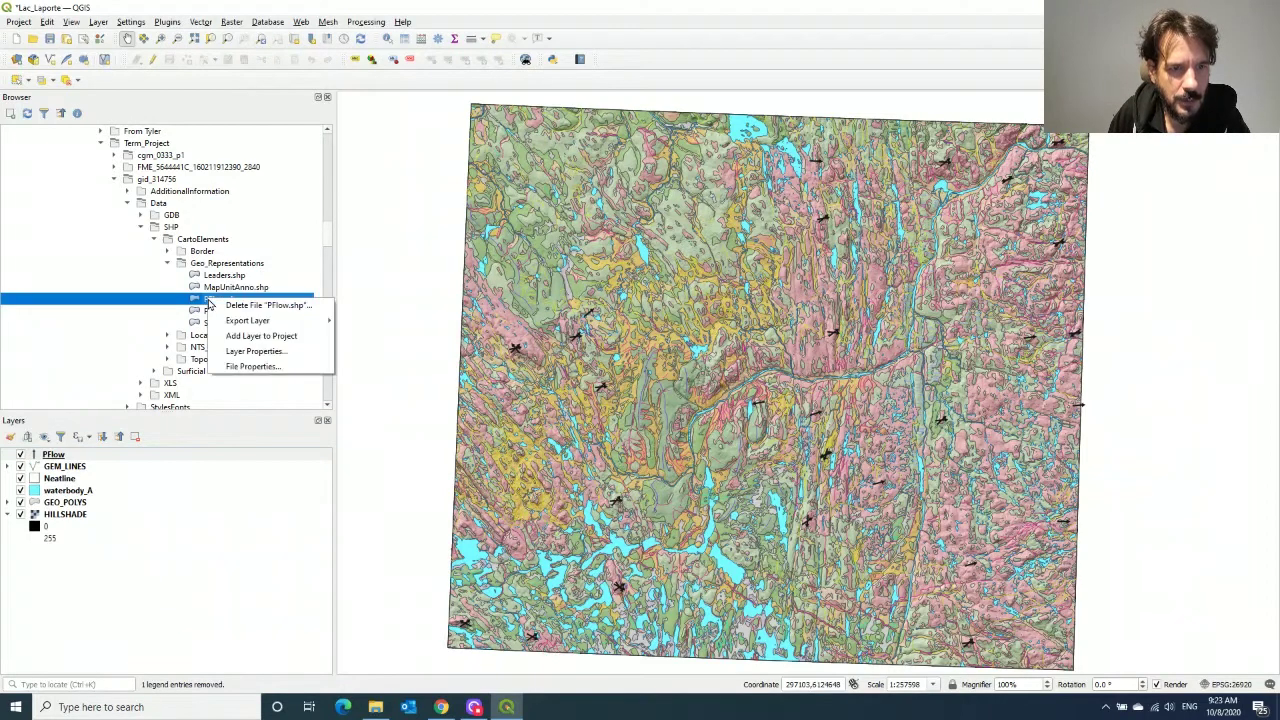
pyautogui.click(255, 351)
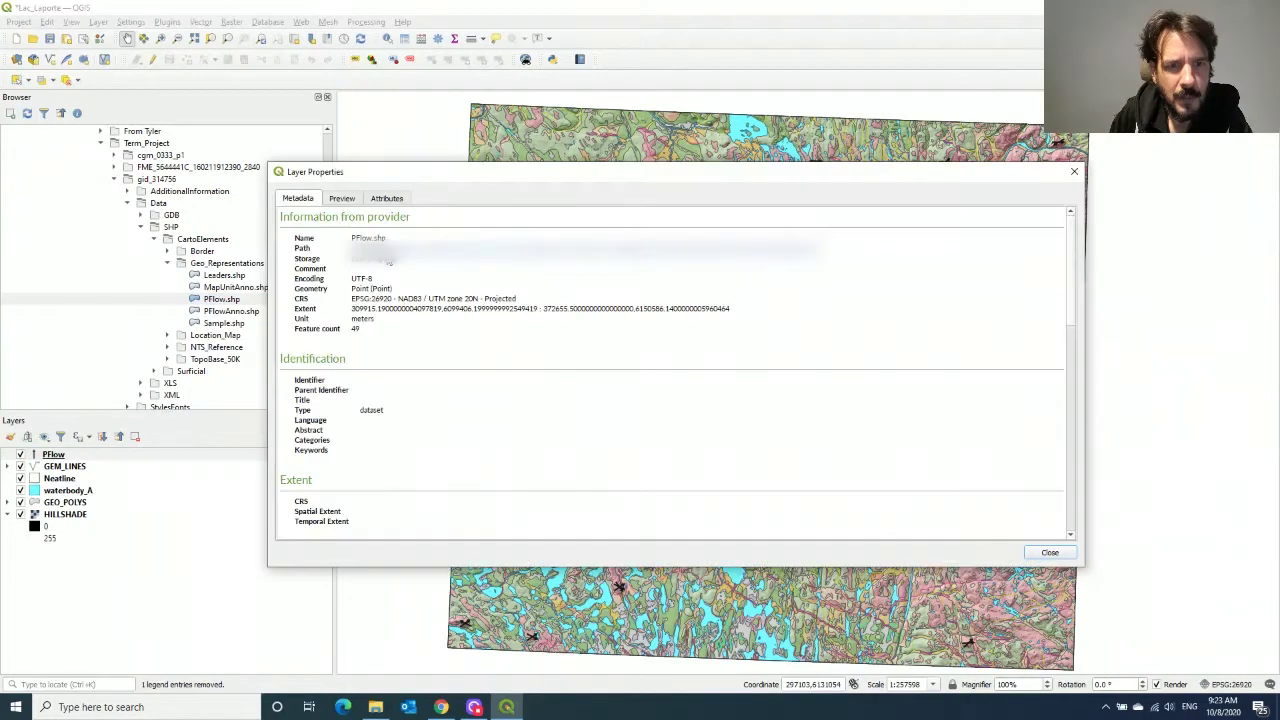
pyautogui.click(387, 199)
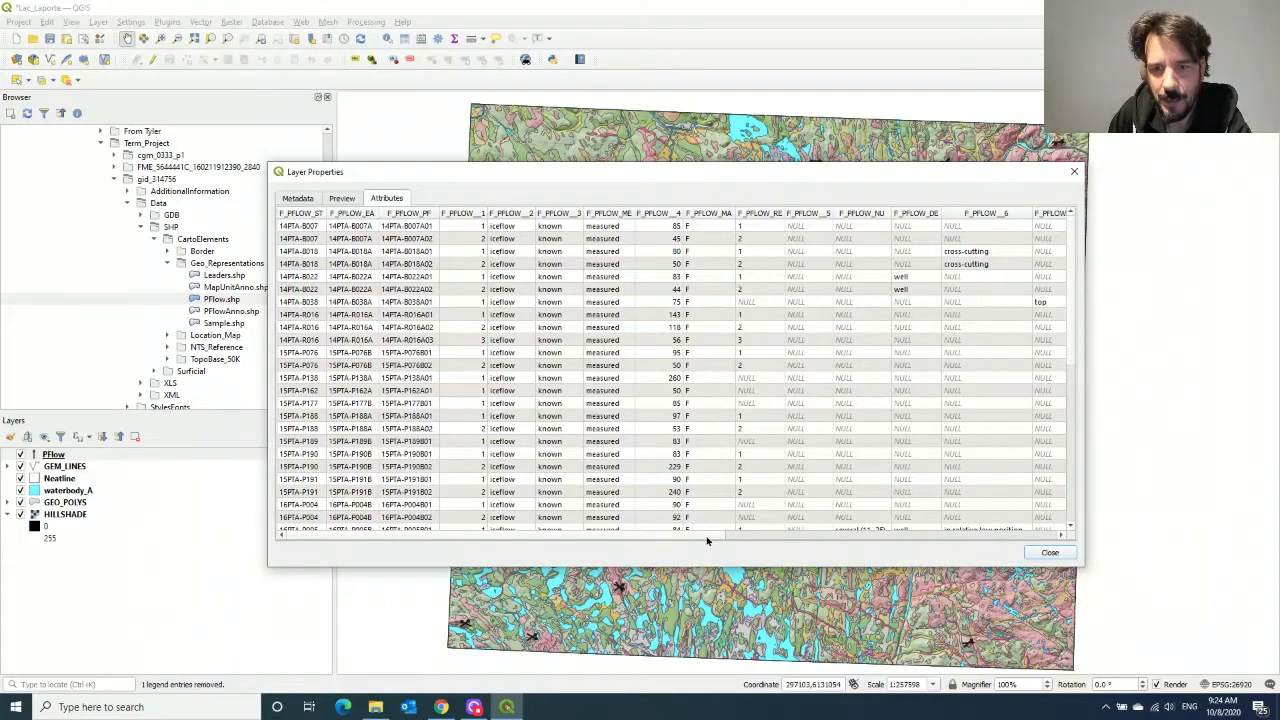
pyautogui.moveTo(709, 535); pyautogui.dragTo(1050, 545)
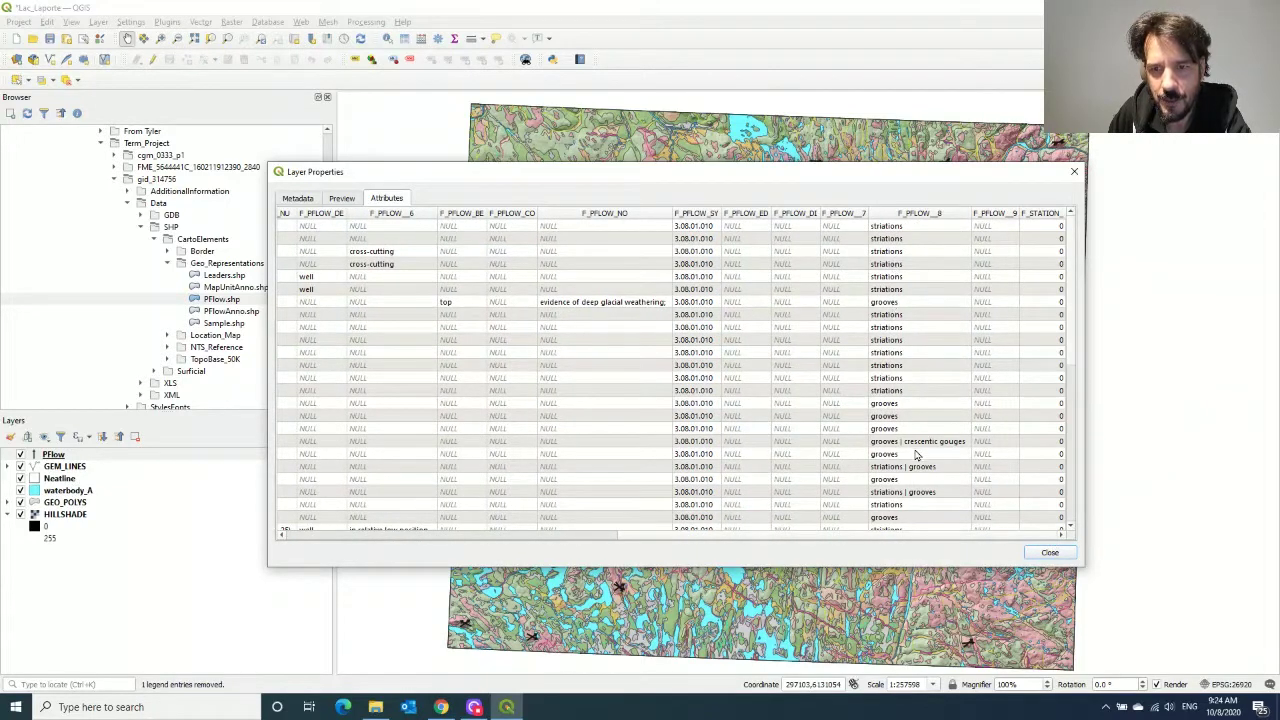
pyautogui.hscroll(-5, 905, 538)
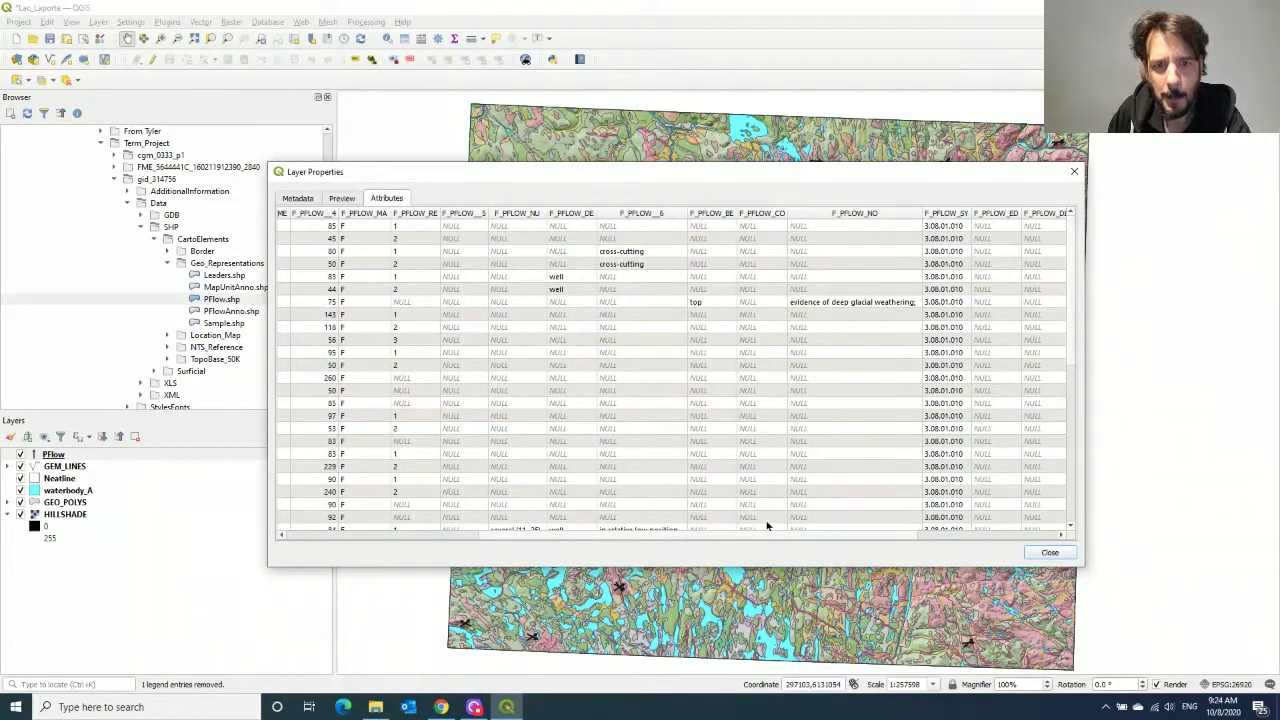
pyautogui.hscroll(-6, 650, 528)
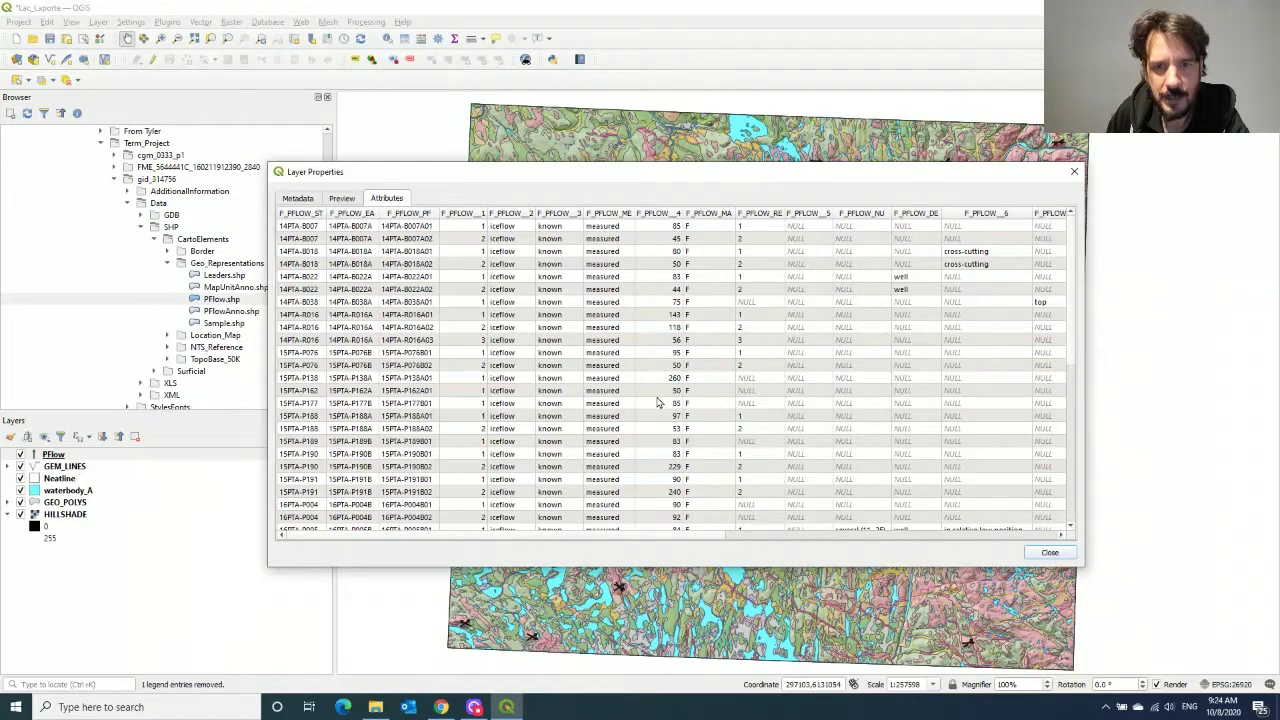
pyautogui.click(1071, 175)
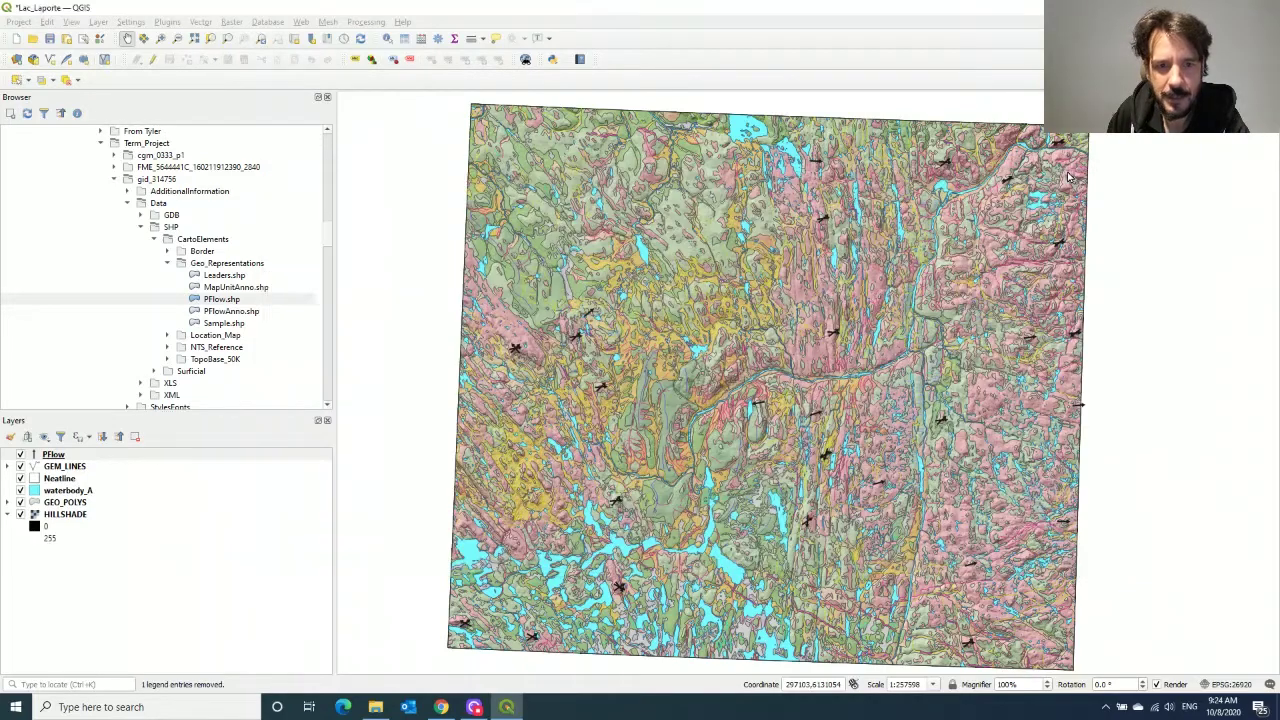
# - Check the PFlow SVG marker's data-defined rotation against the layer's attribute fields and accept the layer properties
pyautogui.rightClick(62, 458)
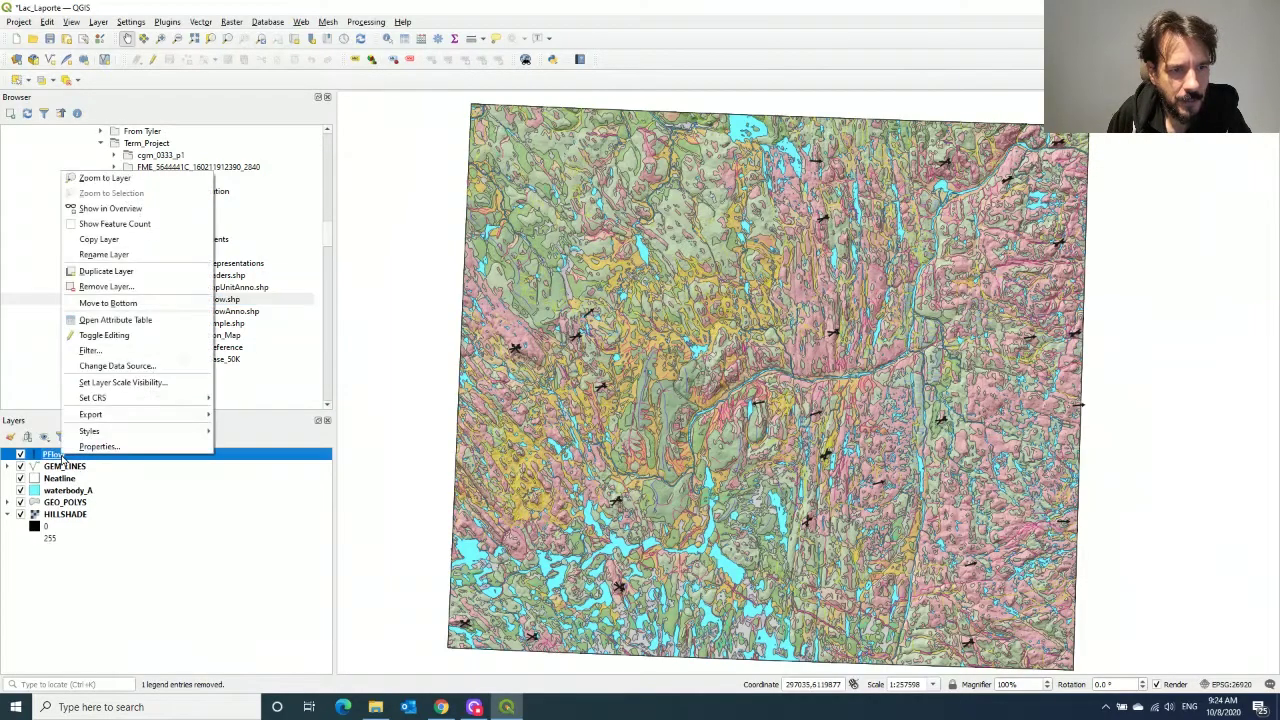
pyautogui.click(100, 446)
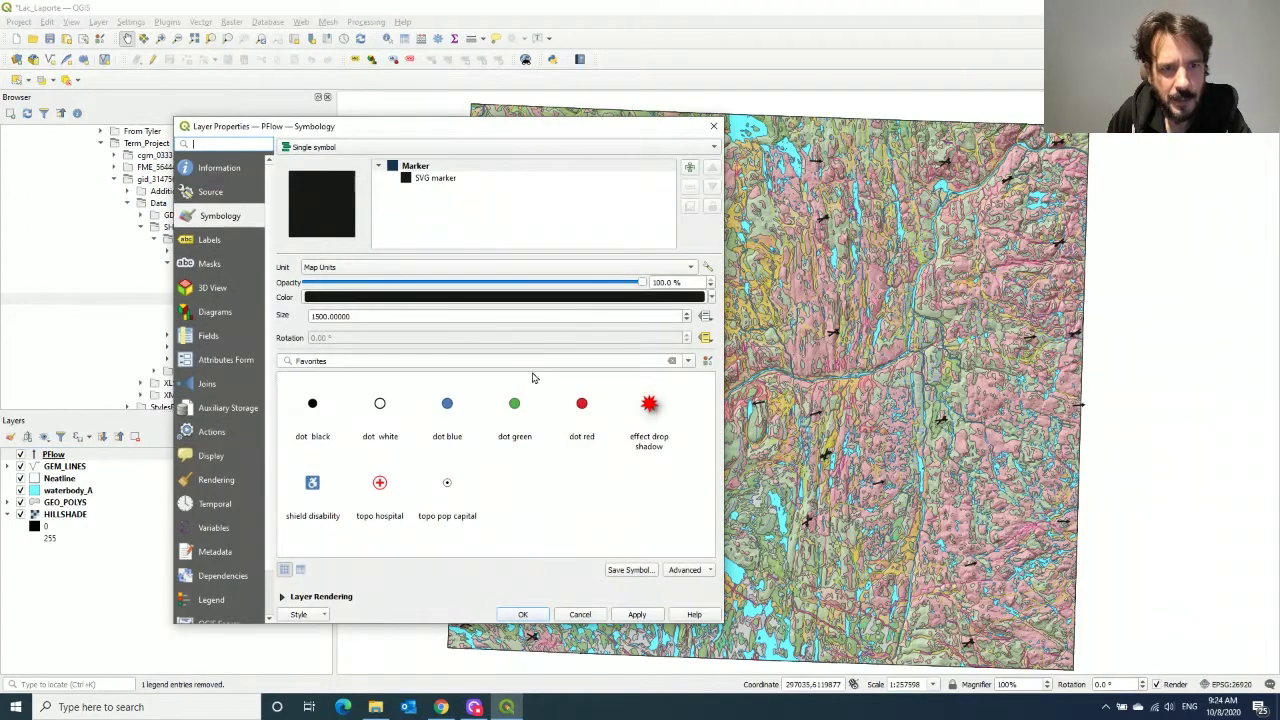
pyautogui.click(428, 180)
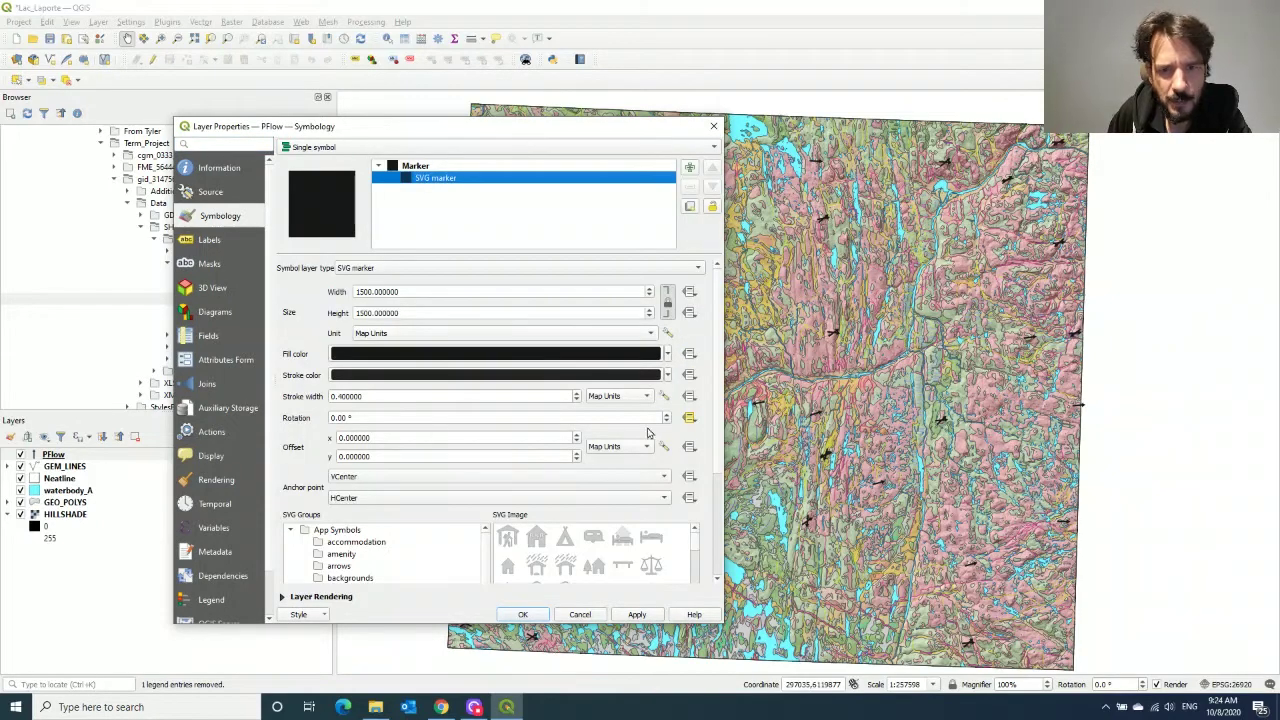
pyautogui.click(689, 418)
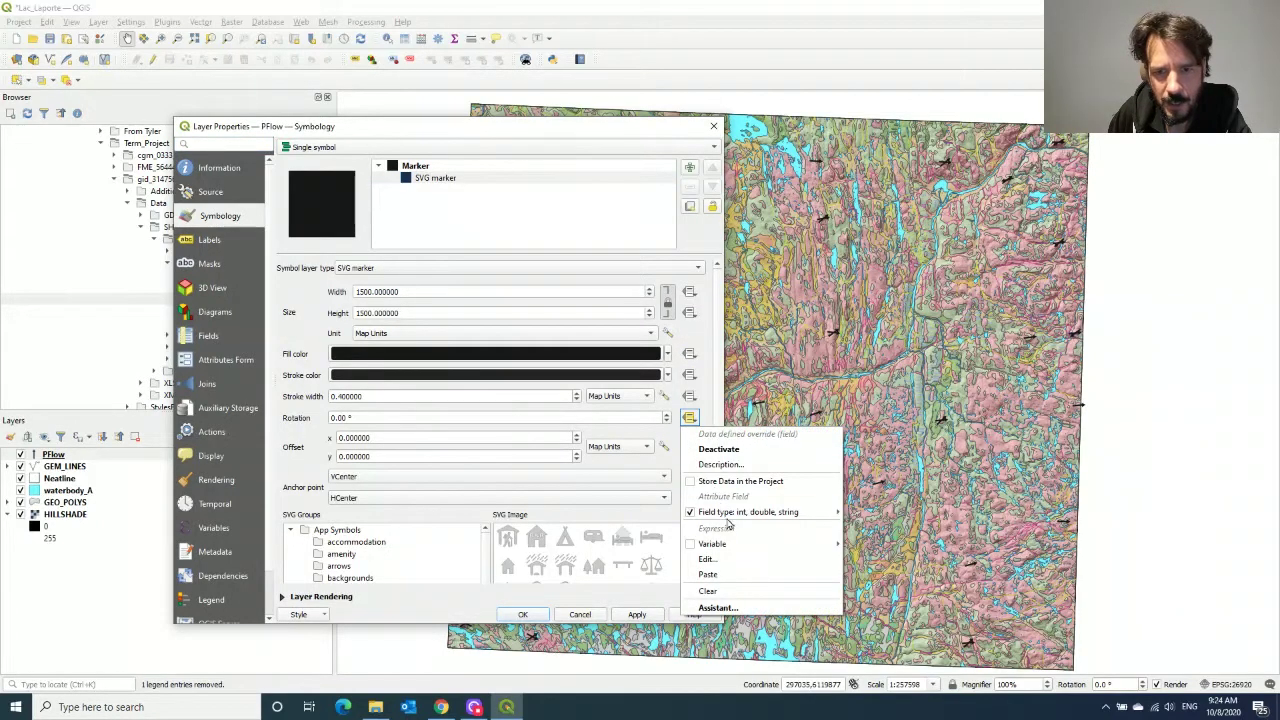
pyautogui.moveTo(772, 518)
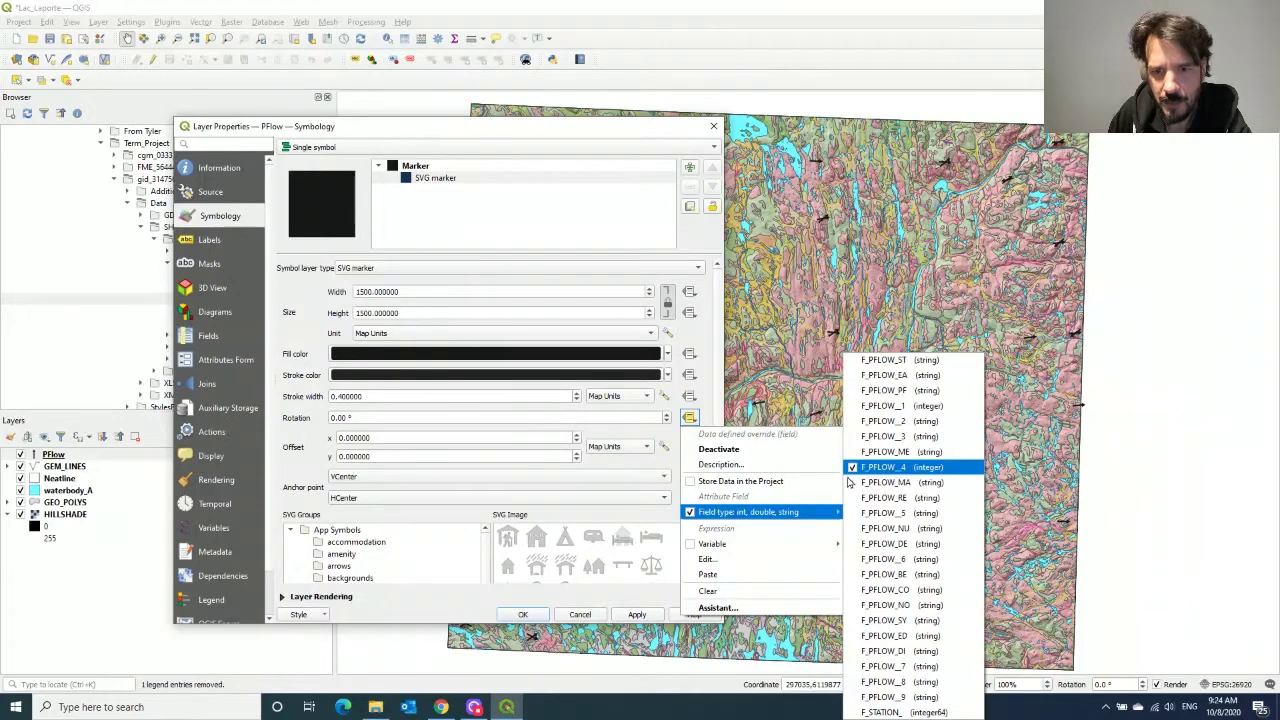
pyautogui.click(666, 458)
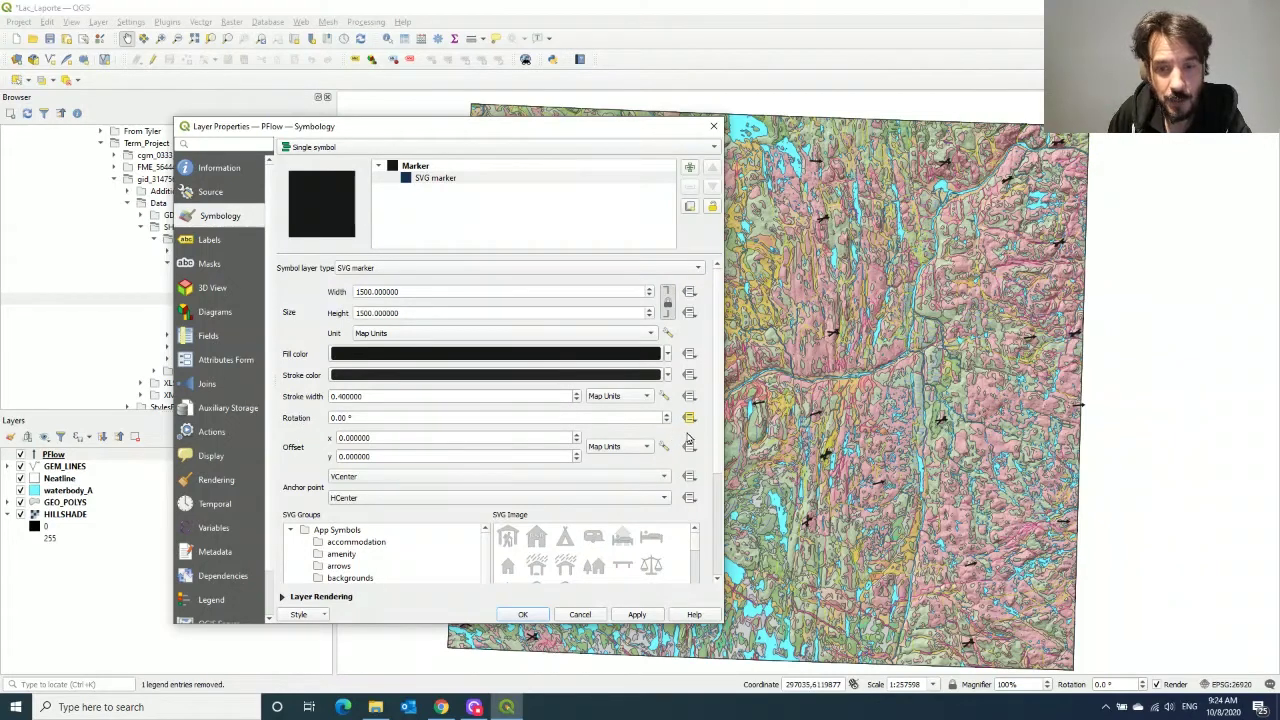
pyautogui.click(524, 614)
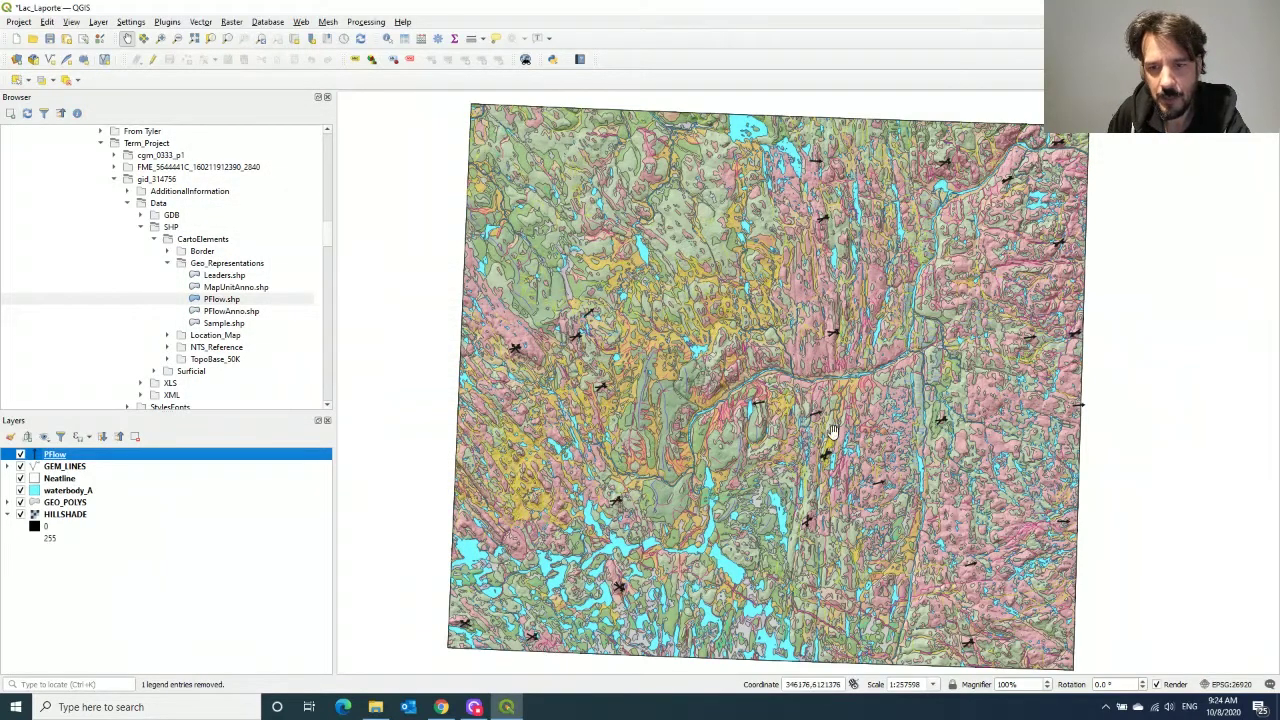
# - Examine the rotated PFlow arrows up close on the map south of the river
pyautogui.scroll(2, 833, 432)
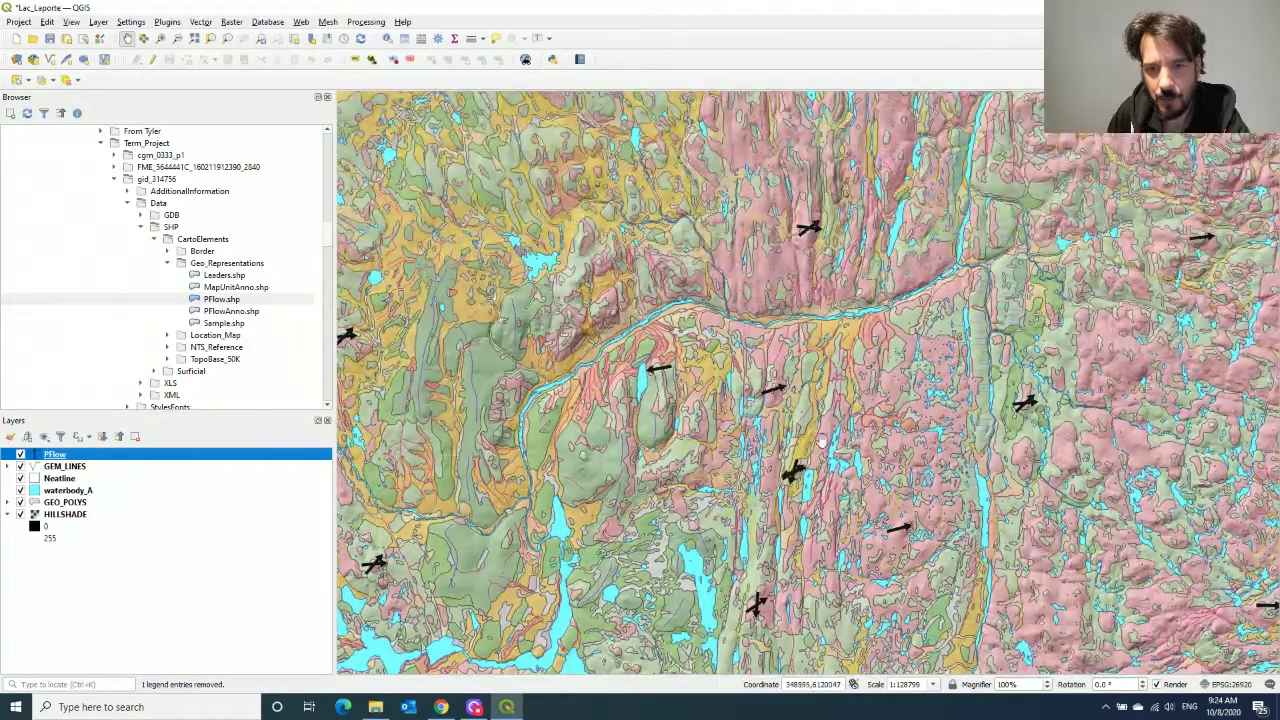
pyautogui.scroll(1, 785, 411)
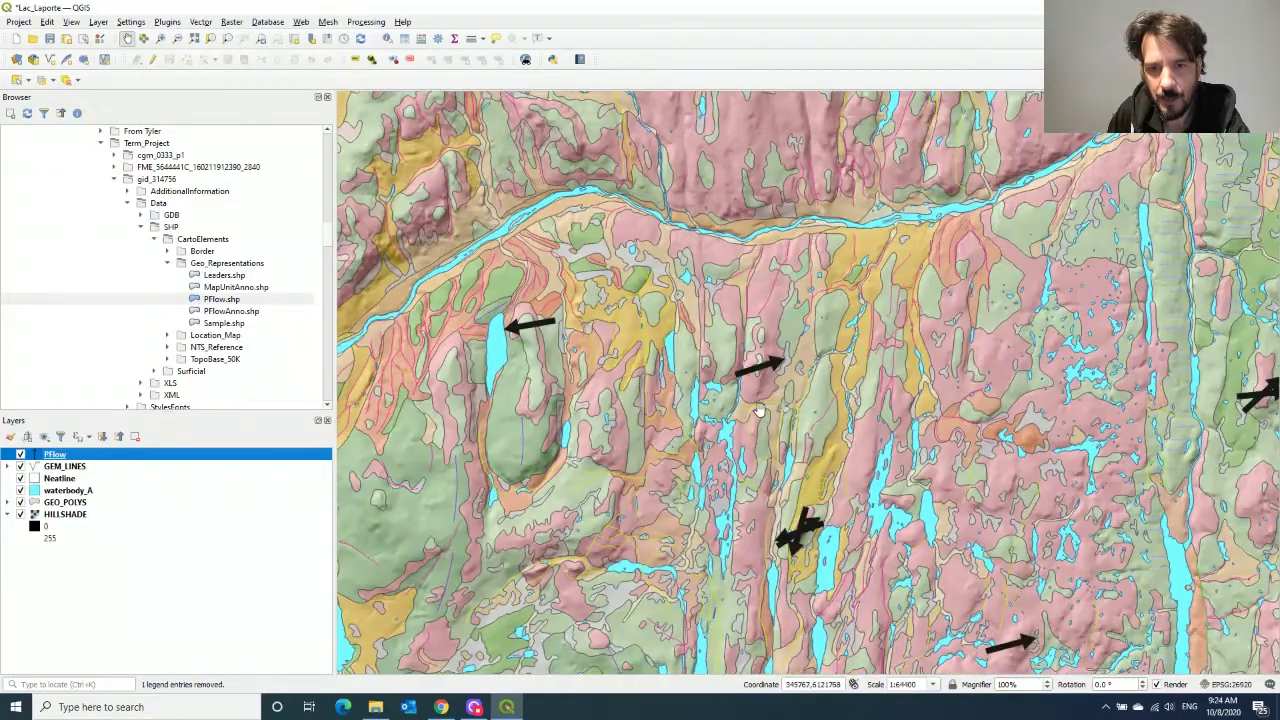
pyautogui.scroll(1, 760, 411)
pyautogui.scroll(1, 760, 410)
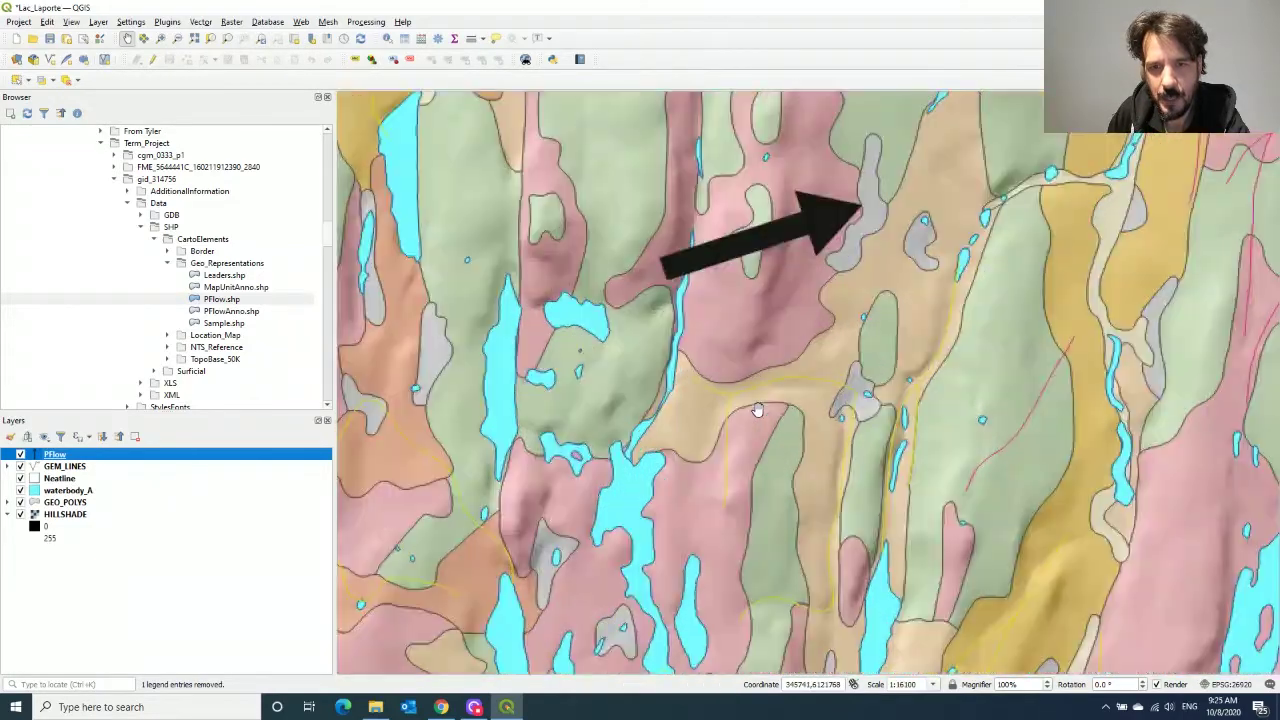
# - Examine the PFlow arrows south of the river, including the cluster of crossing arrows, at close and wider scales
pyautogui.scroll(-1, 758, 410)
pyautogui.scroll(-1, 758, 410)
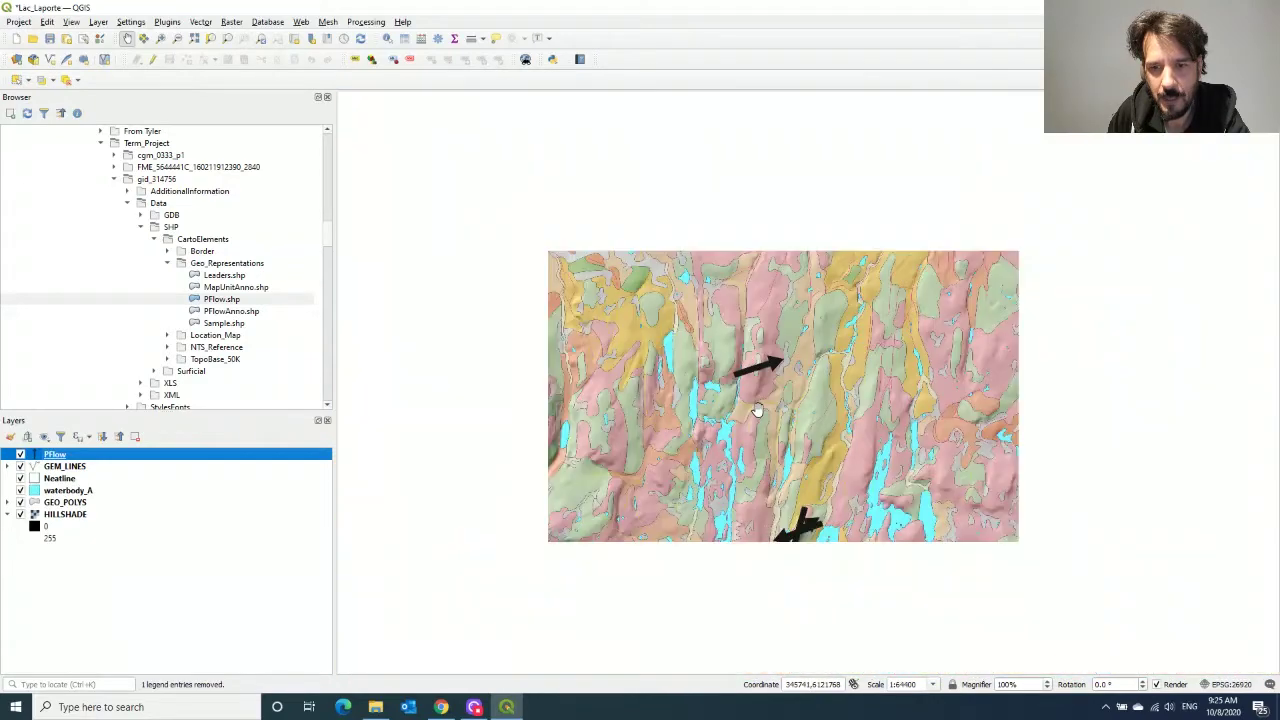
pyautogui.moveTo(916, 463); pyautogui.dragTo(916, 343)
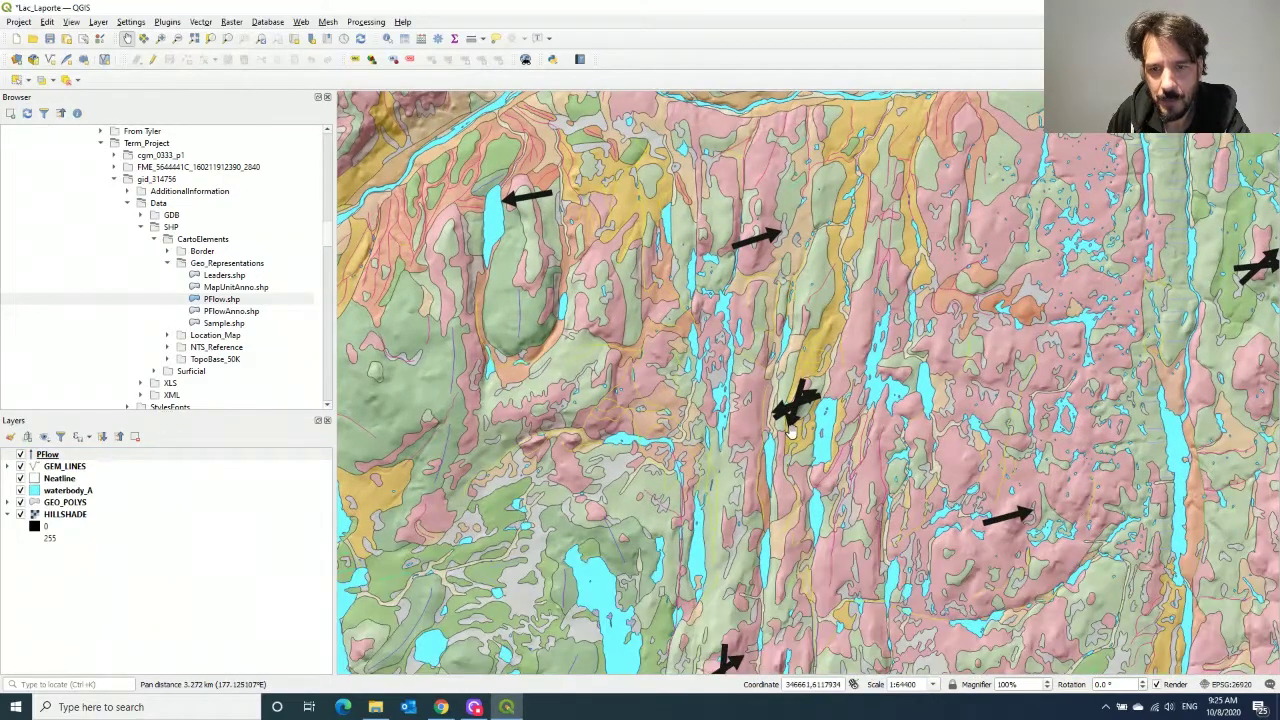
pyautogui.scroll(1, 788, 430)
pyautogui.scroll(1, 790, 428)
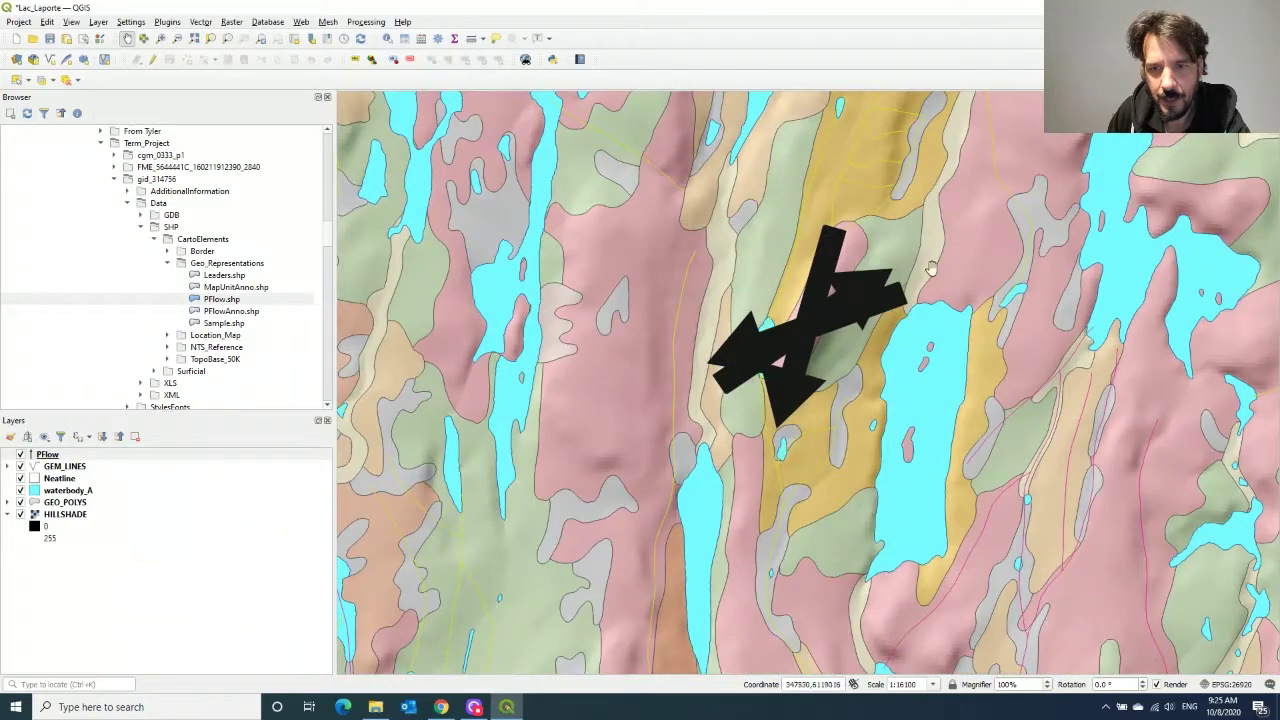
pyautogui.scroll(-1, 783, 338)
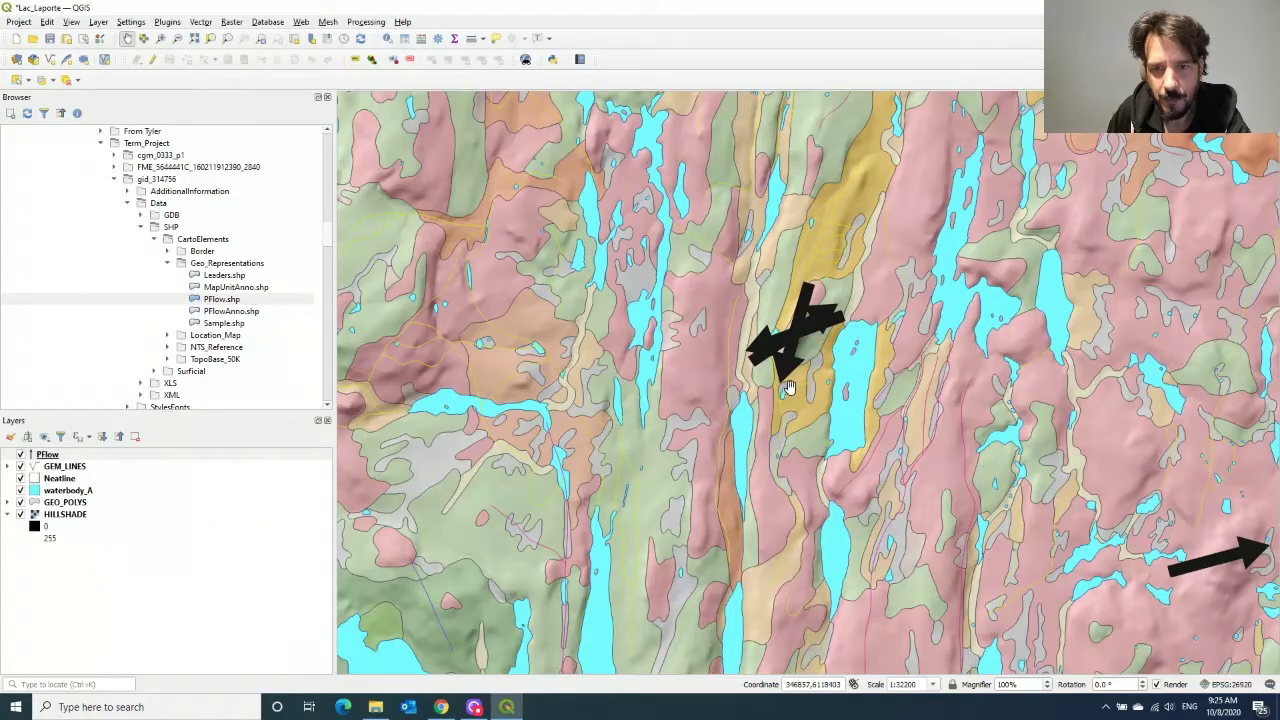
pyautogui.scroll(-2, 815, 322)
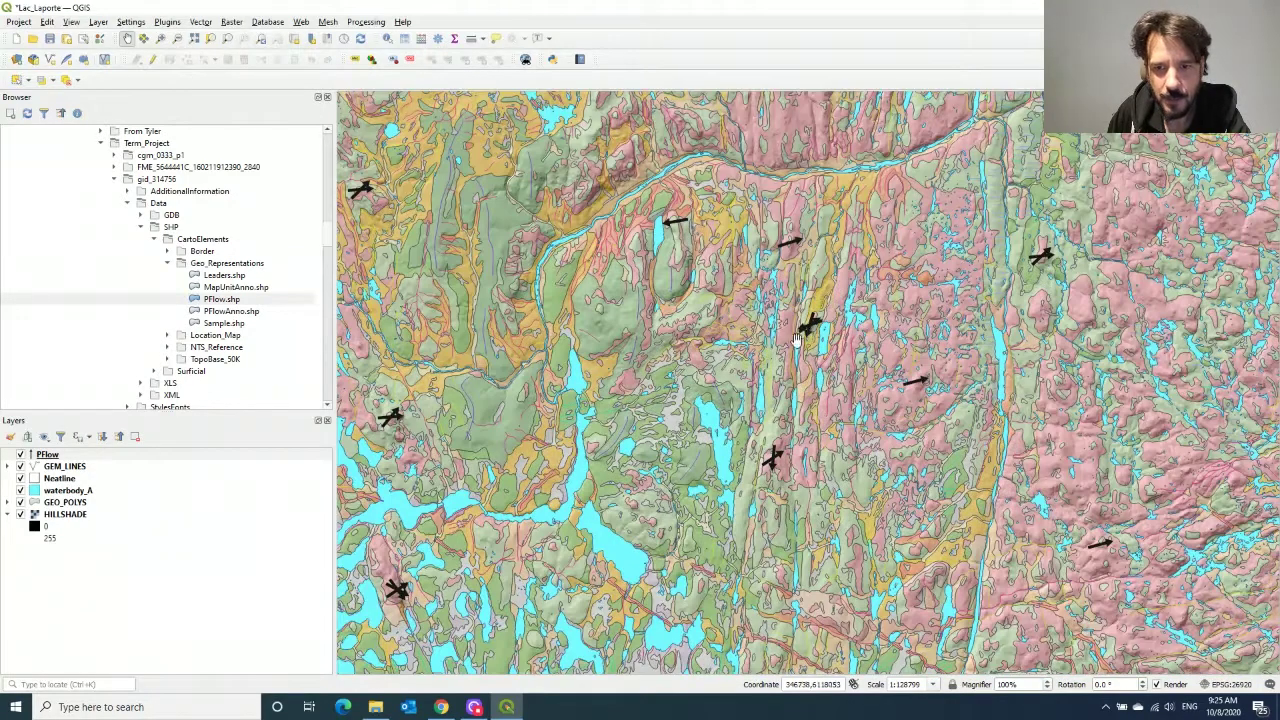
# - Review the distribution of the ice-flow arrows across the full extent of the surficial geology map
pyautogui.moveTo(806, 333); pyautogui.dragTo(740, 408)
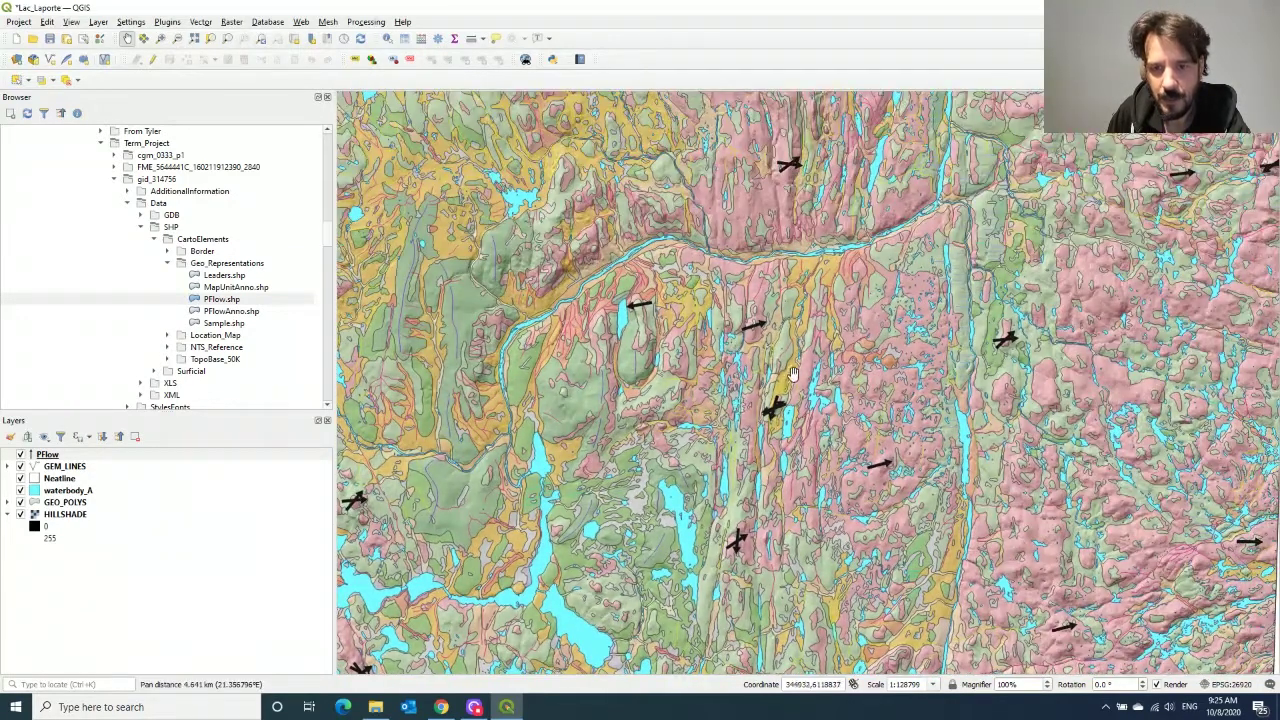
pyautogui.scroll(-1, 744, 406)
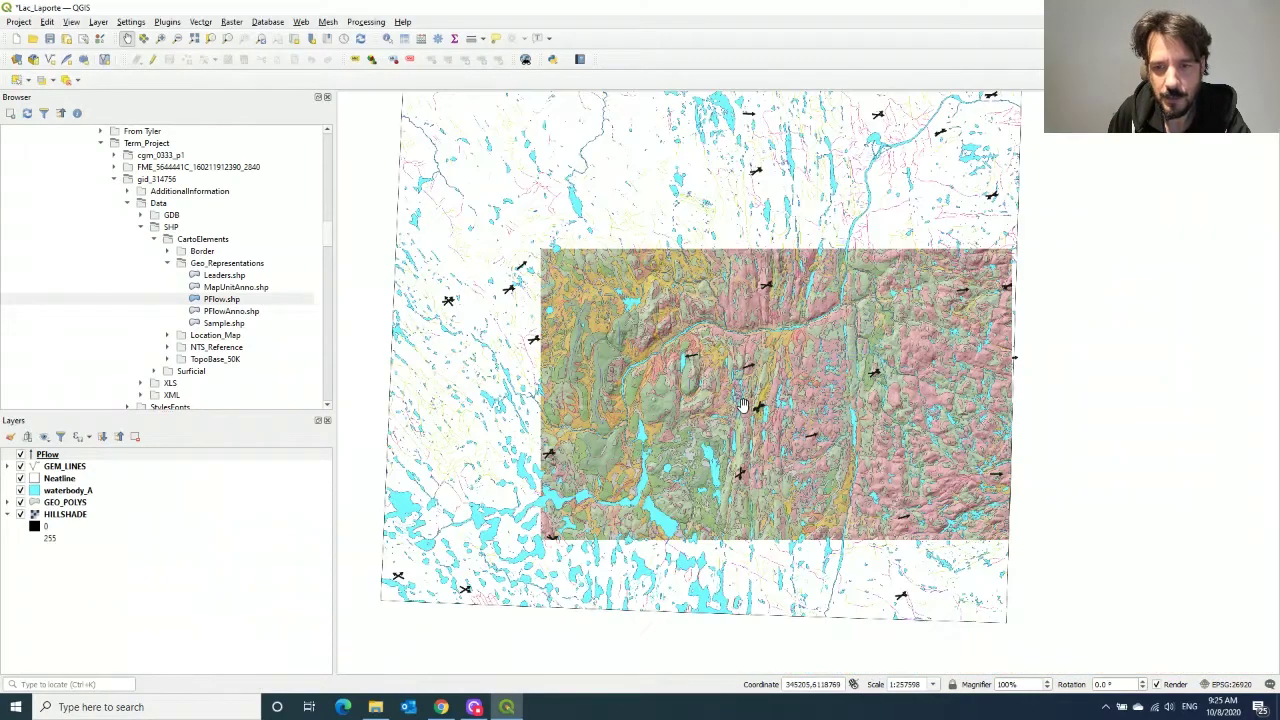
pyautogui.moveTo(700, 466); pyautogui.dragTo(748, 521)
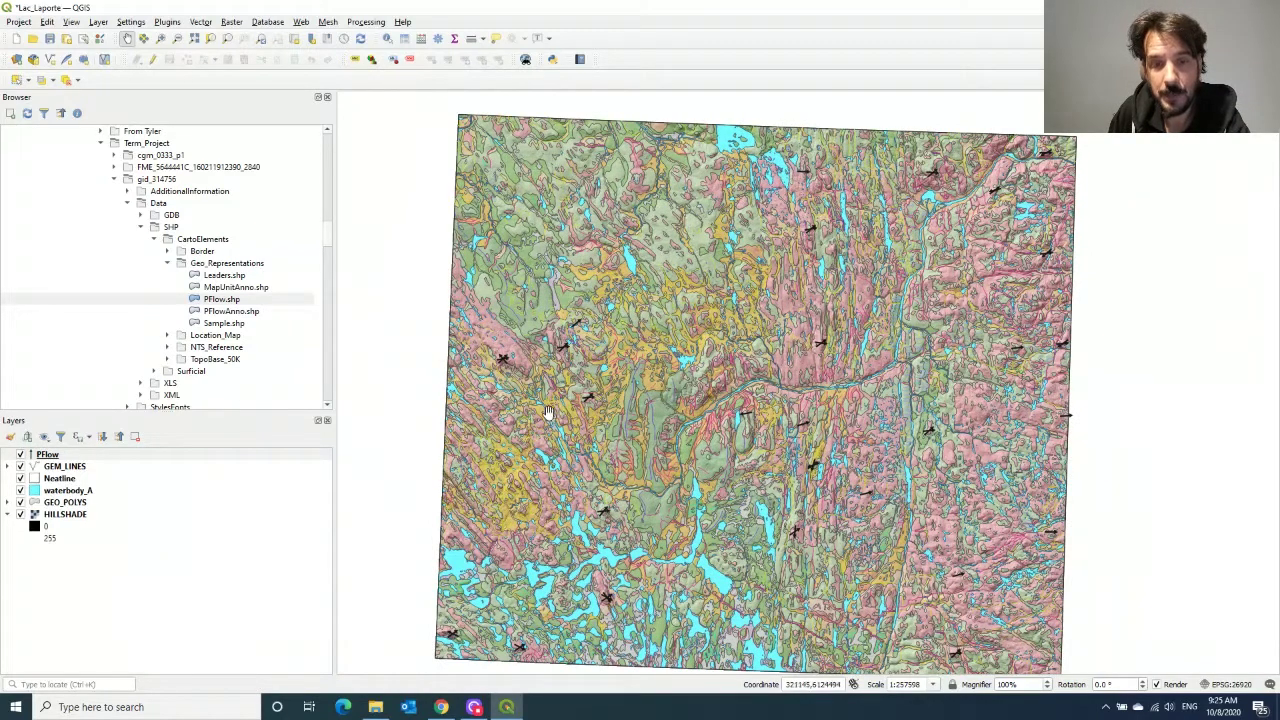
pyautogui.moveTo(660, 471); pyautogui.dragTo(644, 449)
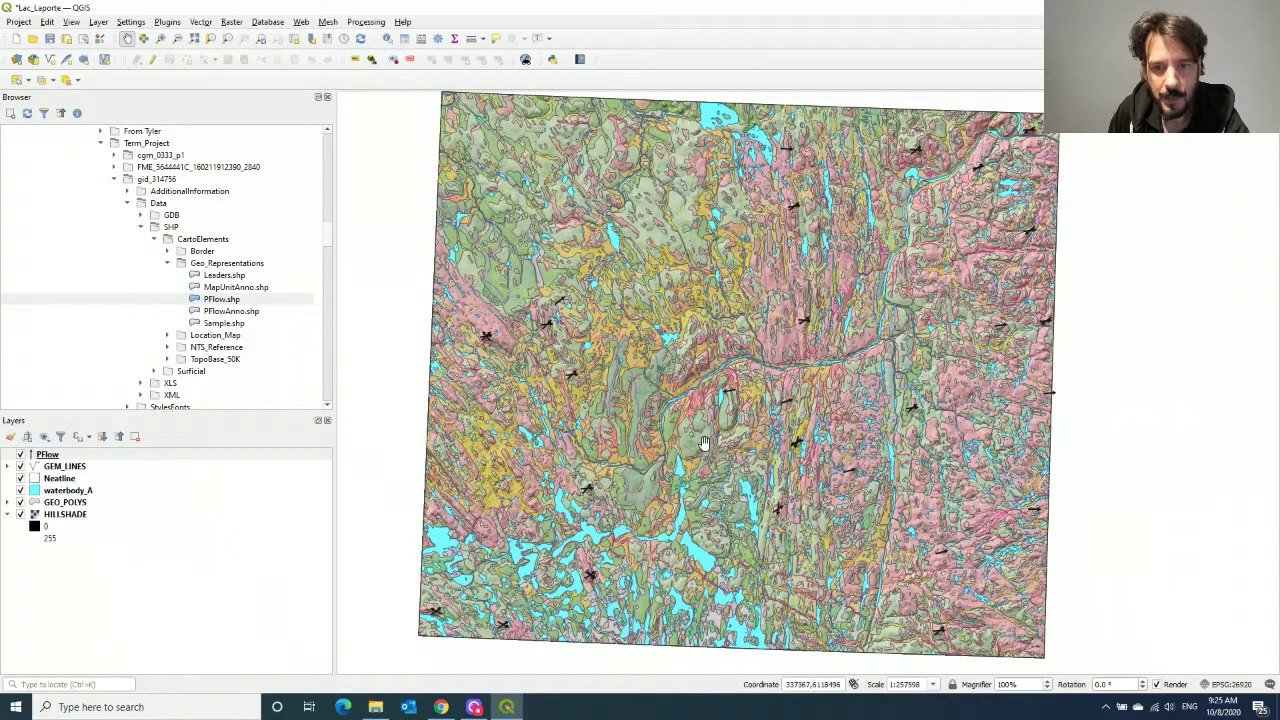
pyautogui.scroll(-1, 701, 444)
pyautogui.scroll(1, 704, 443)
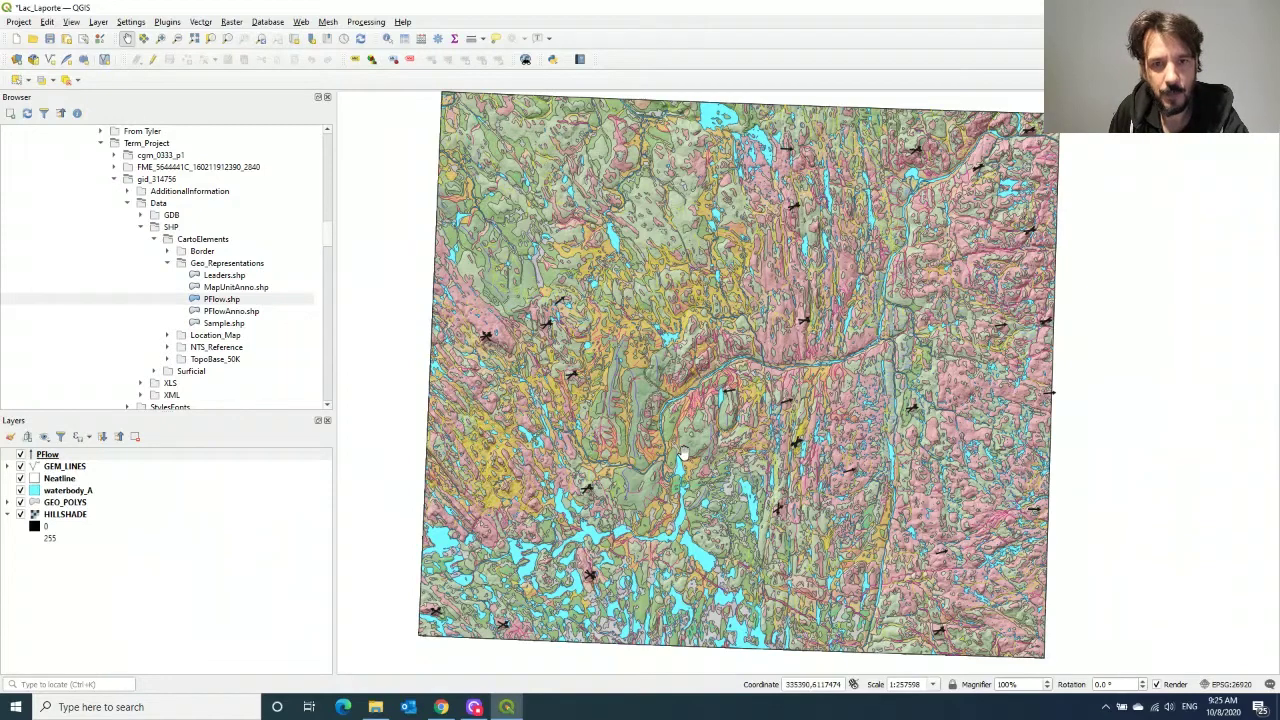
pyautogui.moveTo(667, 426); pyautogui.dragTo(680, 433)
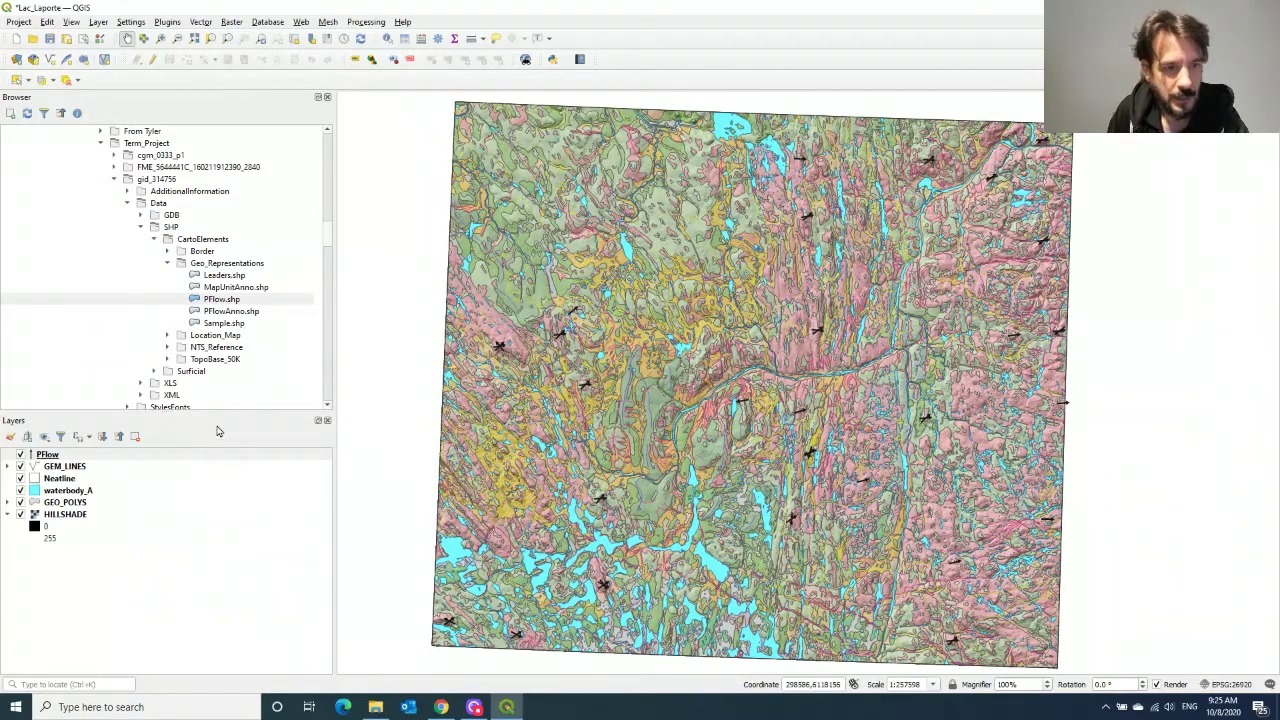
# - Hide the HILLSHADE layer and add DEM.tif from the FME download's dataset folder to the map
pyautogui.click(21, 515)
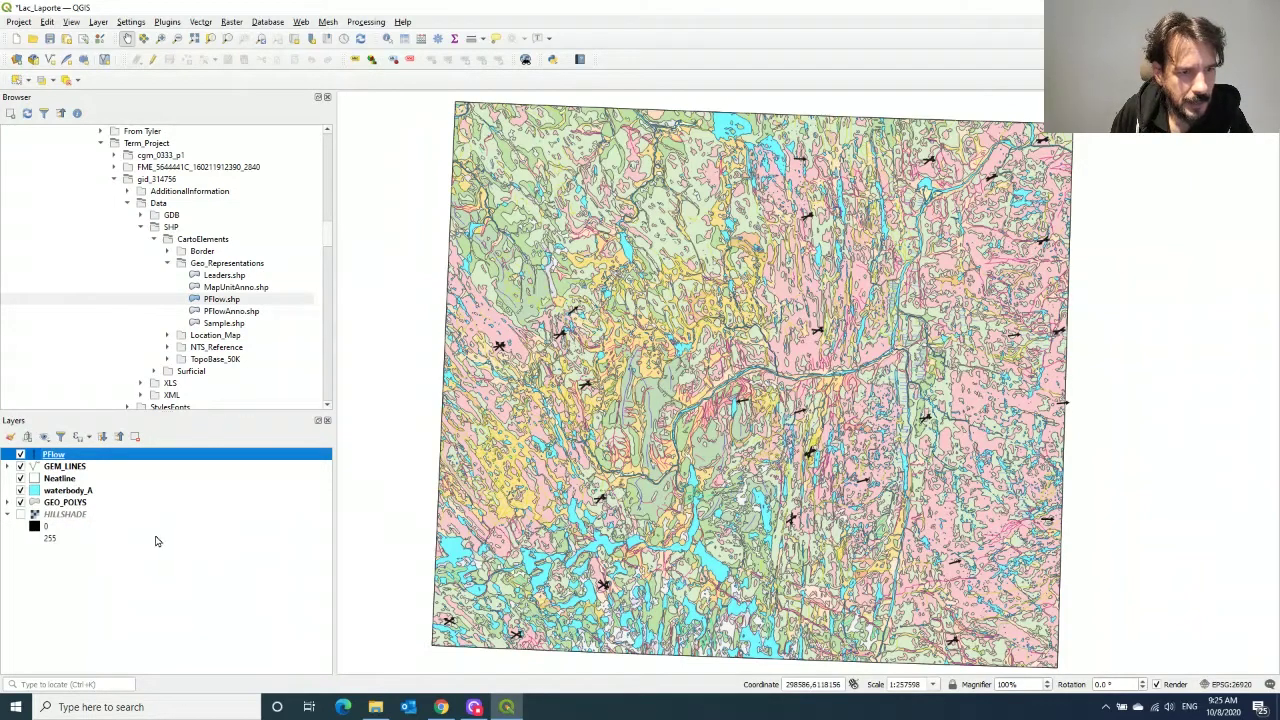
pyautogui.scroll(-2, 234, 301)
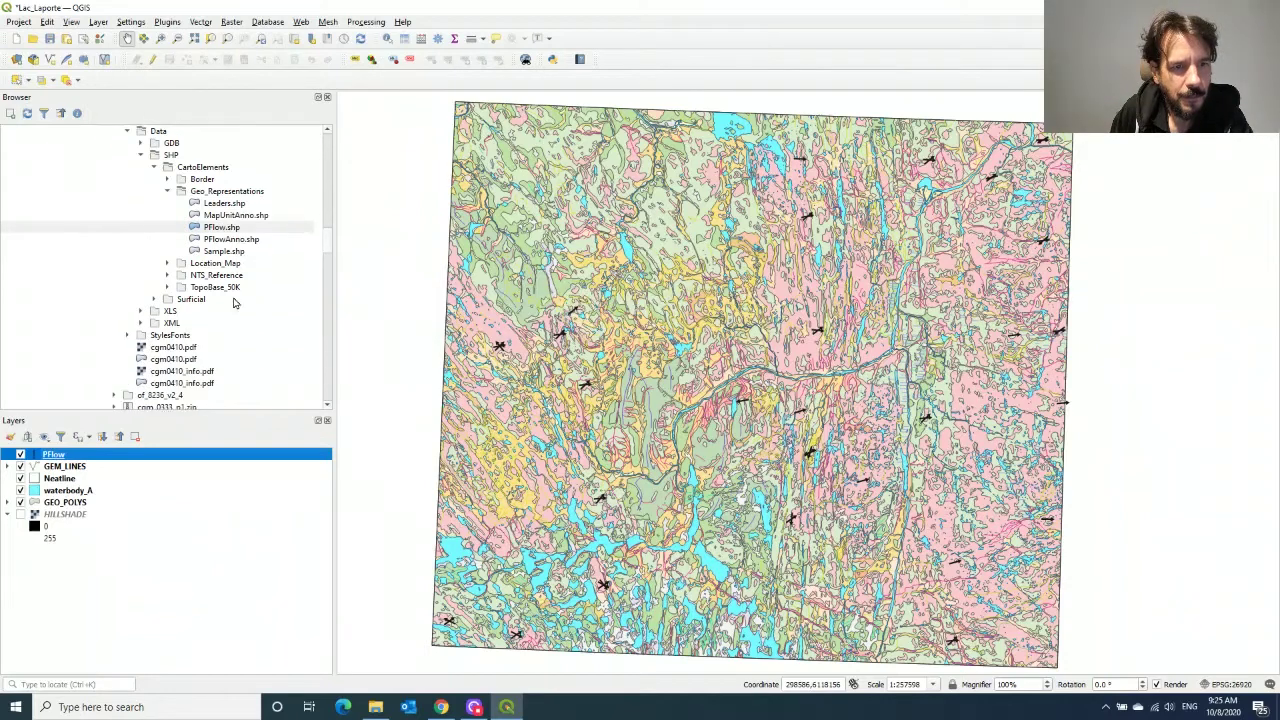
pyautogui.scroll(2, 234, 303)
pyautogui.click(115, 169)
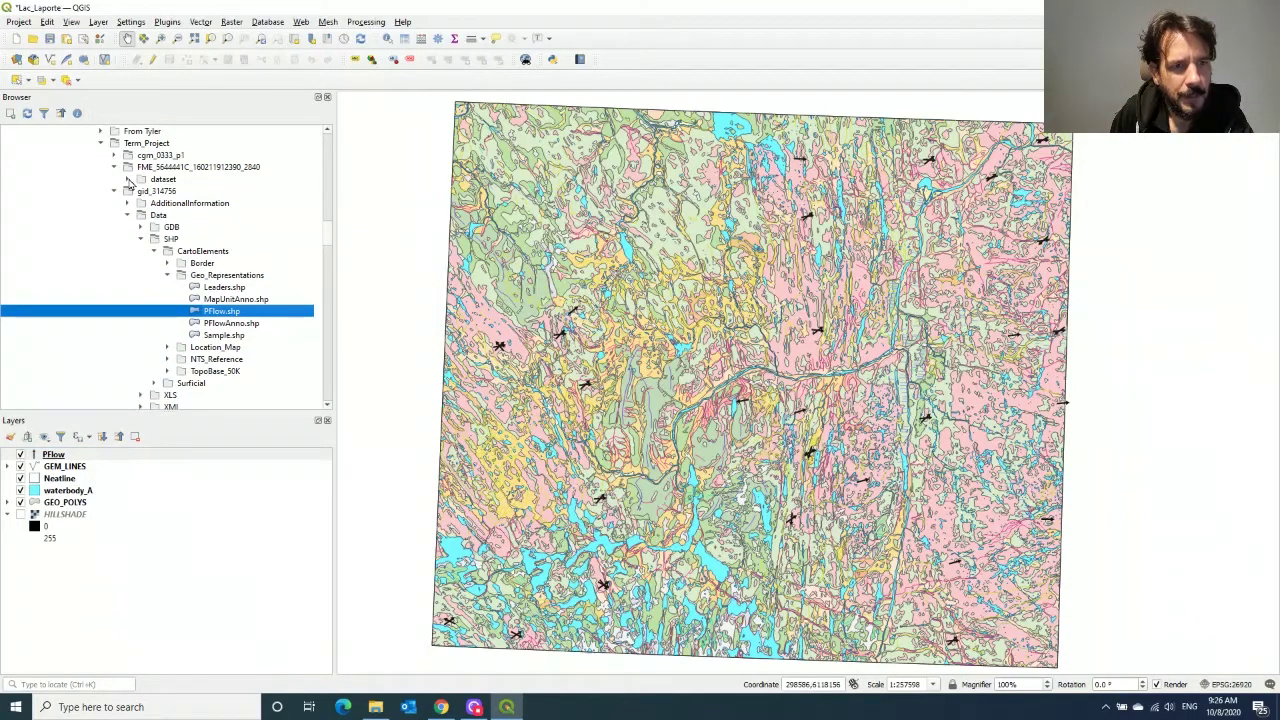
pyautogui.click(128, 180)
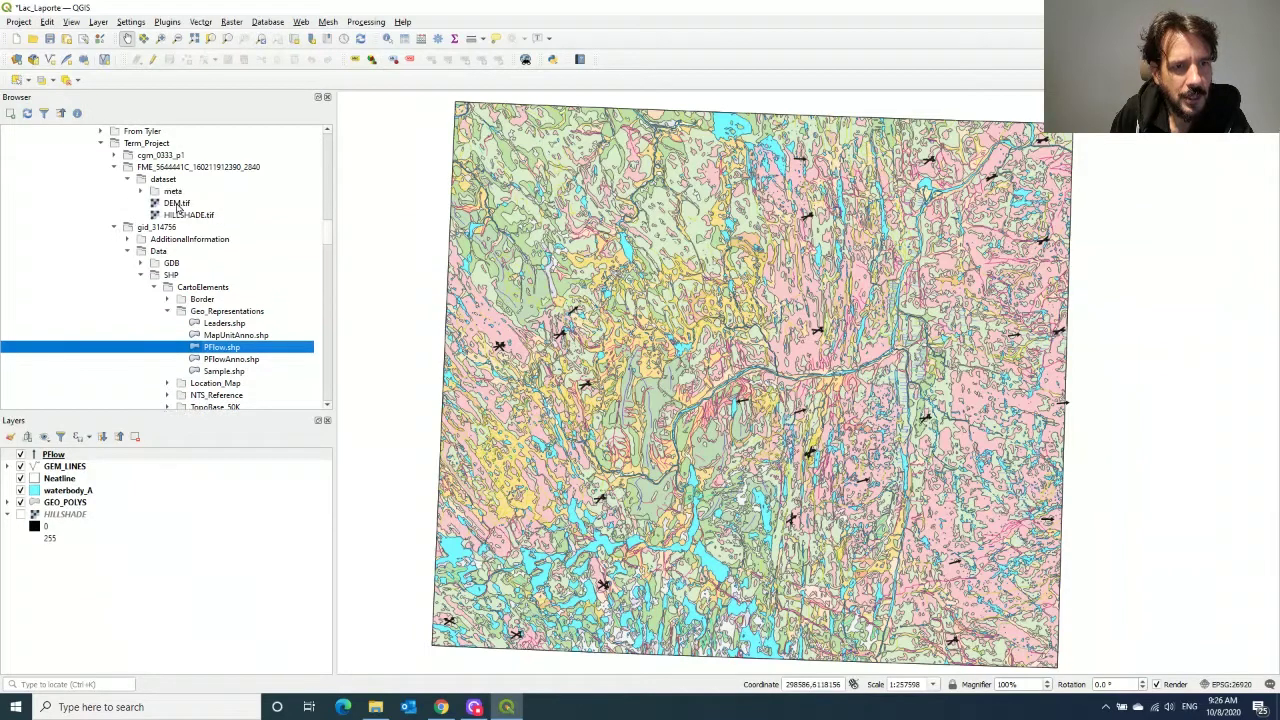
pyautogui.moveTo(173, 207); pyautogui.dragTo(413, 341)
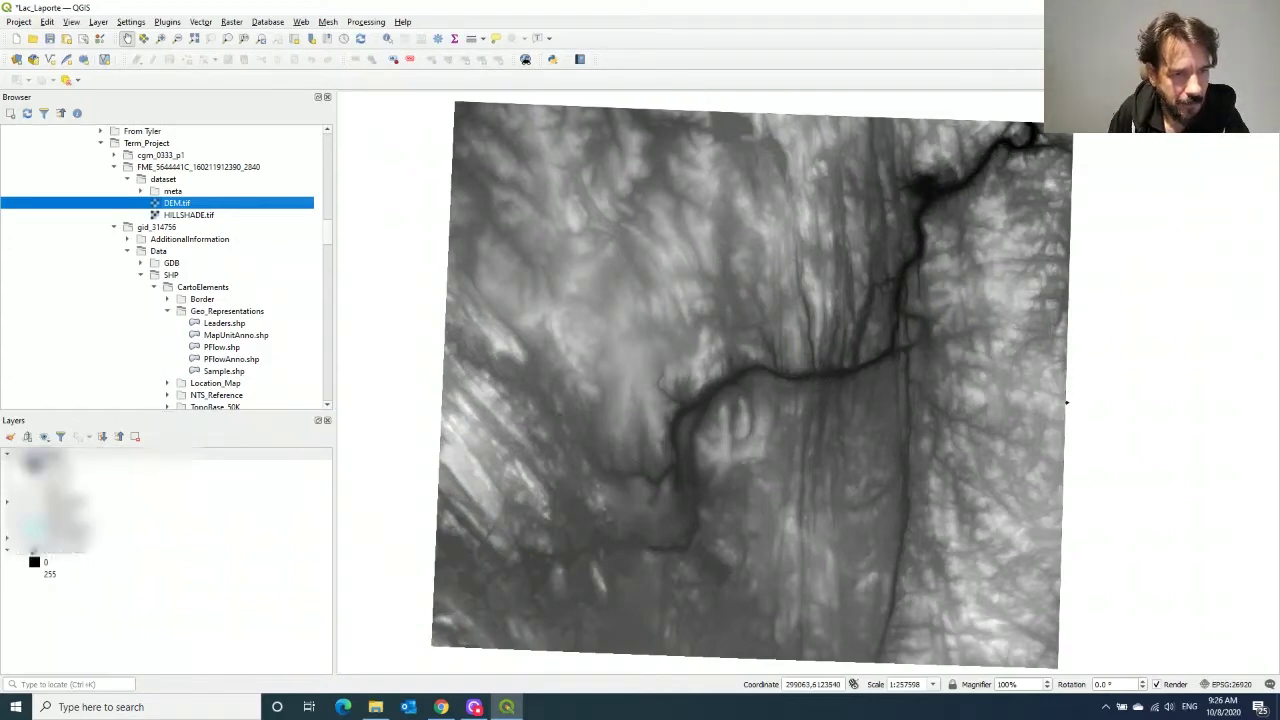
# - Hide the DEM layer and make the HILLSHADE layer visible again beneath the geology polygons
pyautogui.click(20, 454)
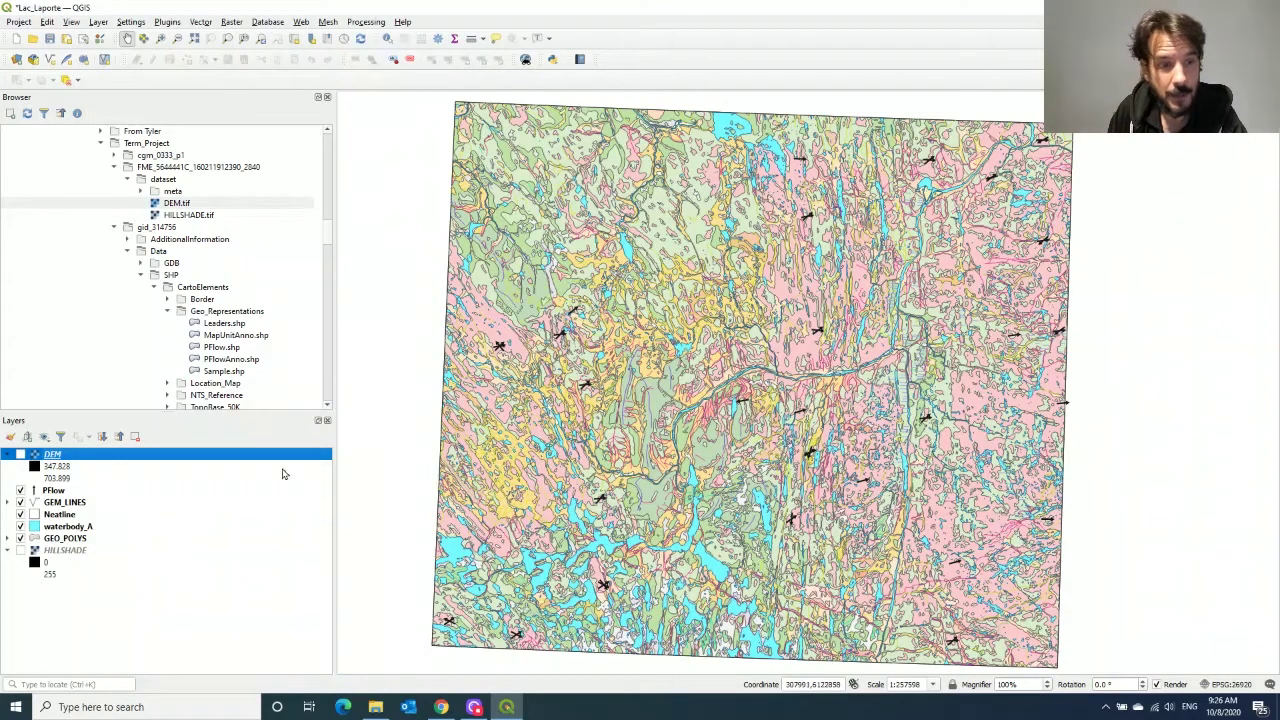
pyautogui.click(20, 550)
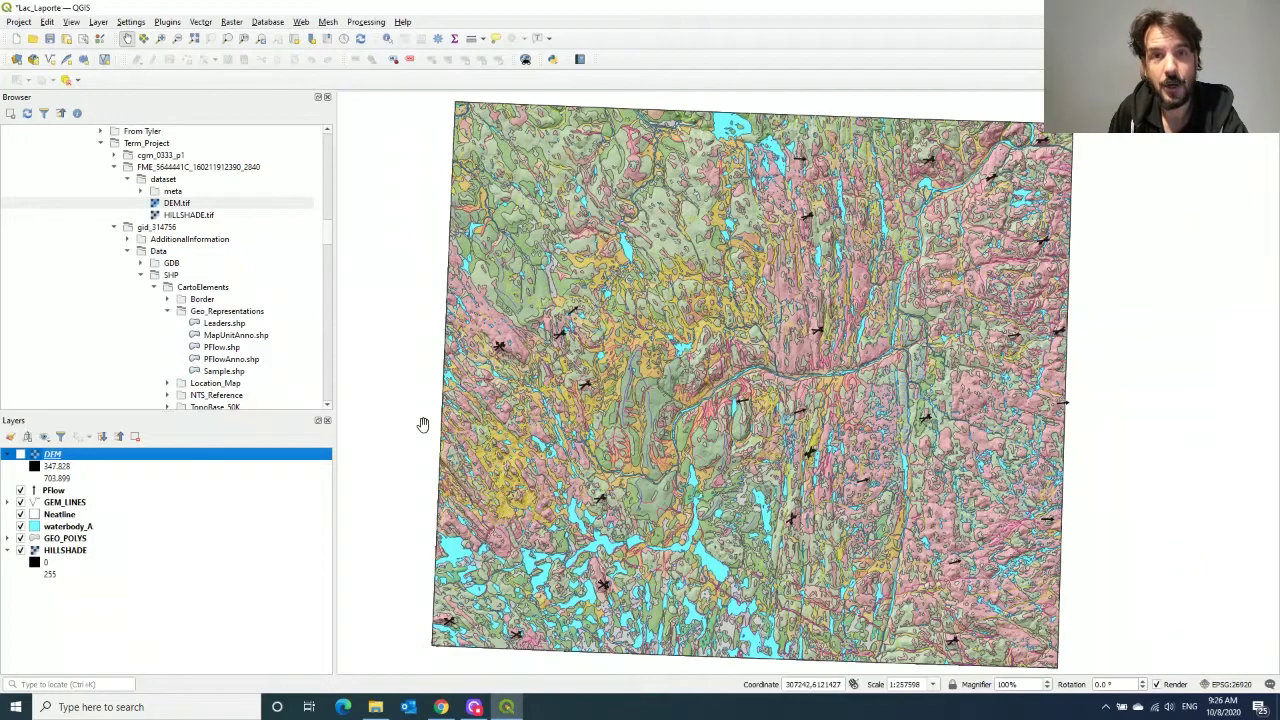